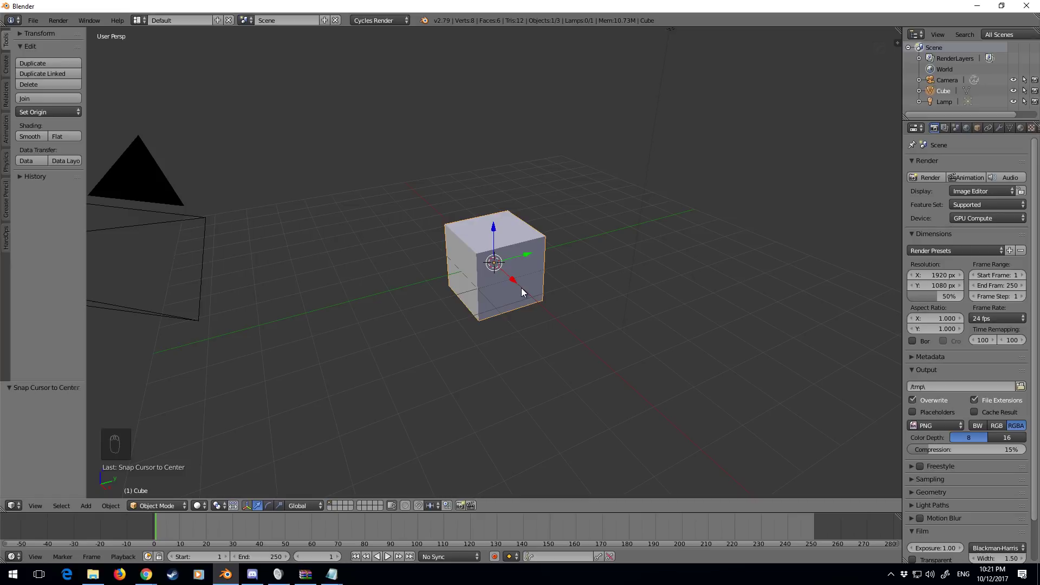
Delete the default cube and add a plane mesh at the scene's centre
scroll(551, 281, "up", 2)
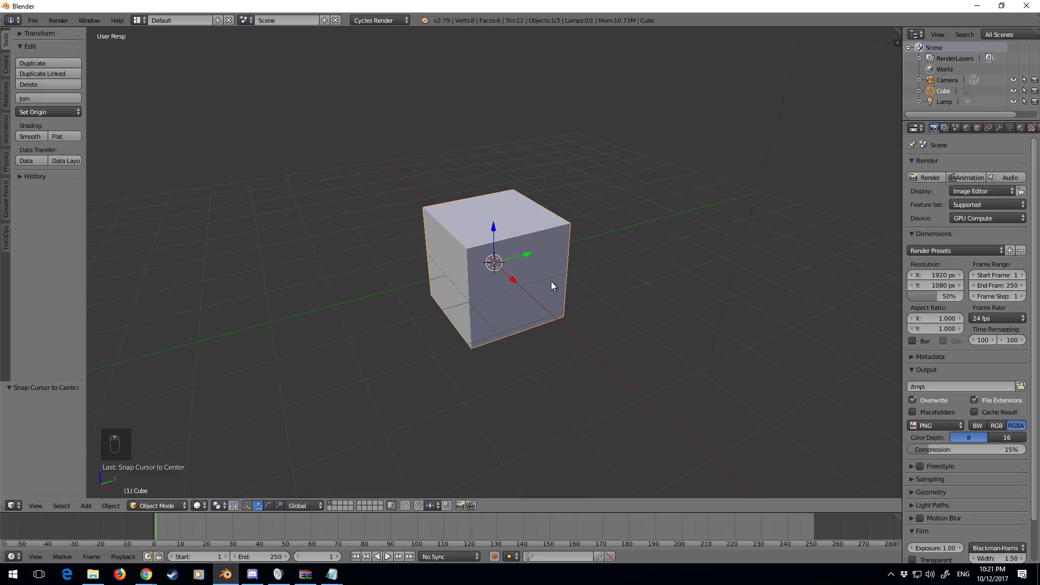
key("Delete")
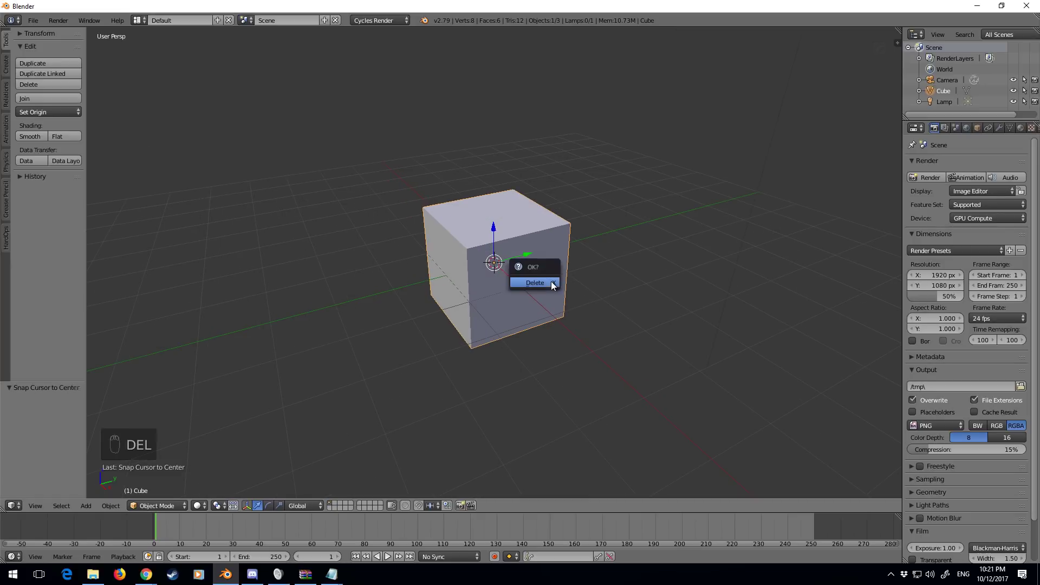
left_click(551, 281)
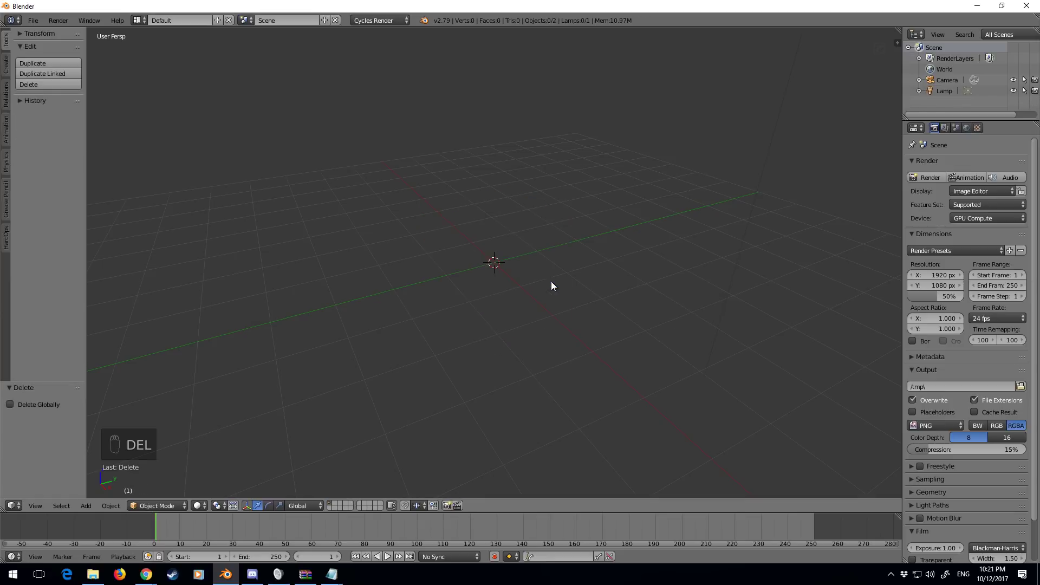
key("shift+a")
mouse_move(551, 281)
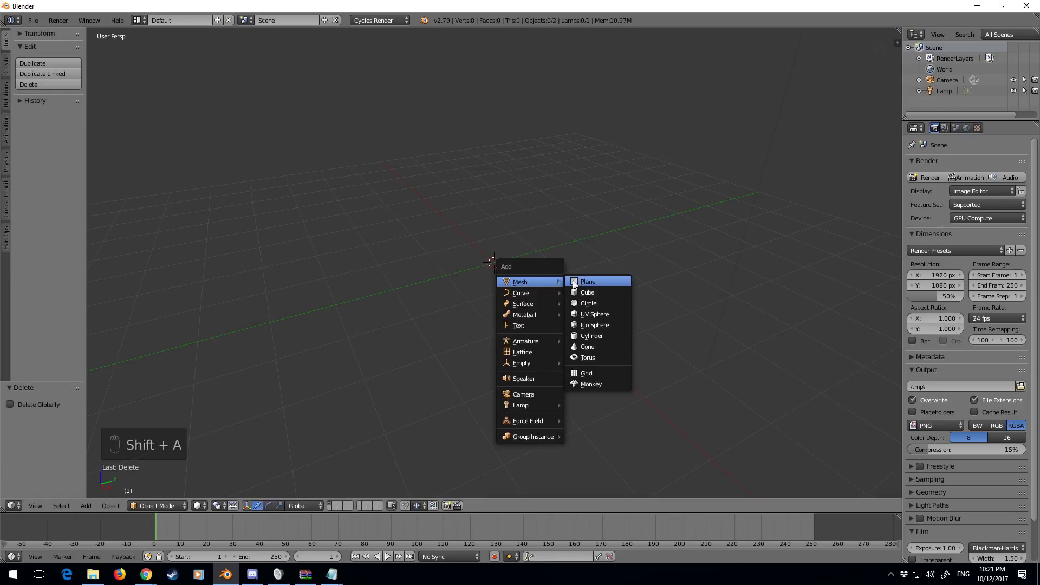
left_click(579, 281)
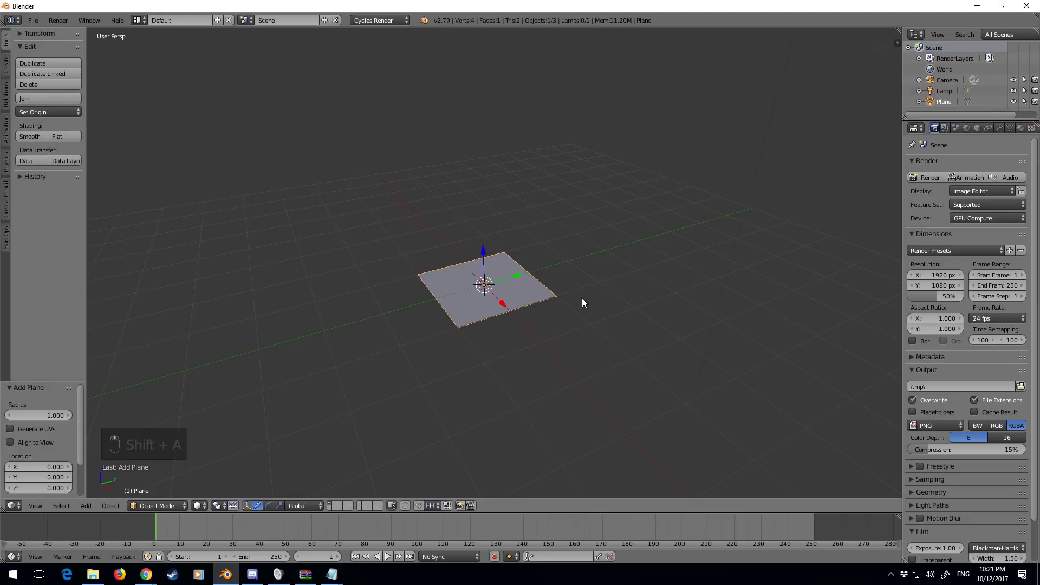
Enter Edit Mode on the plane and scale its mesh by 2 along the Y axis
key("Tab")
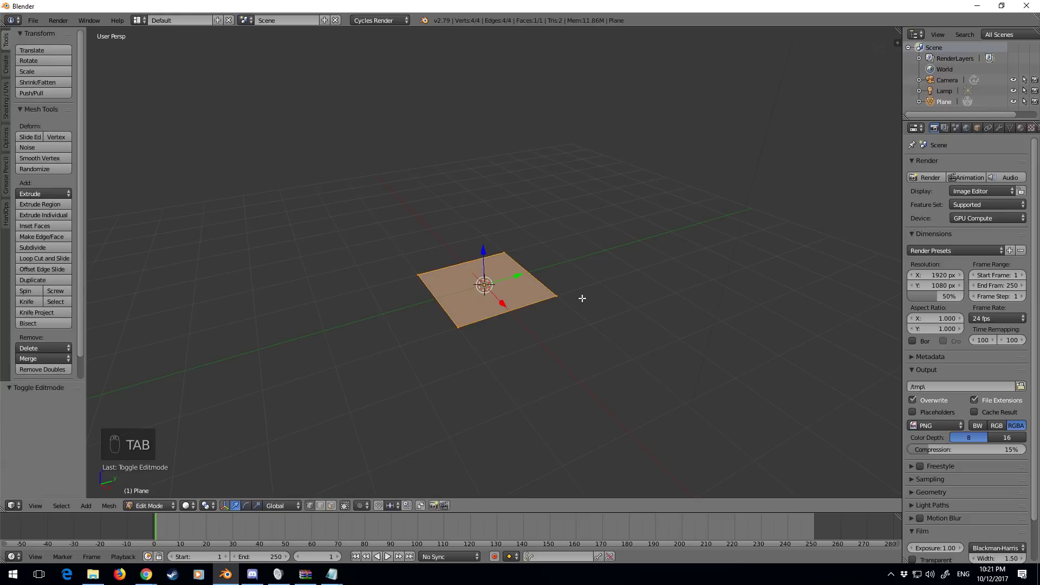
key("s")
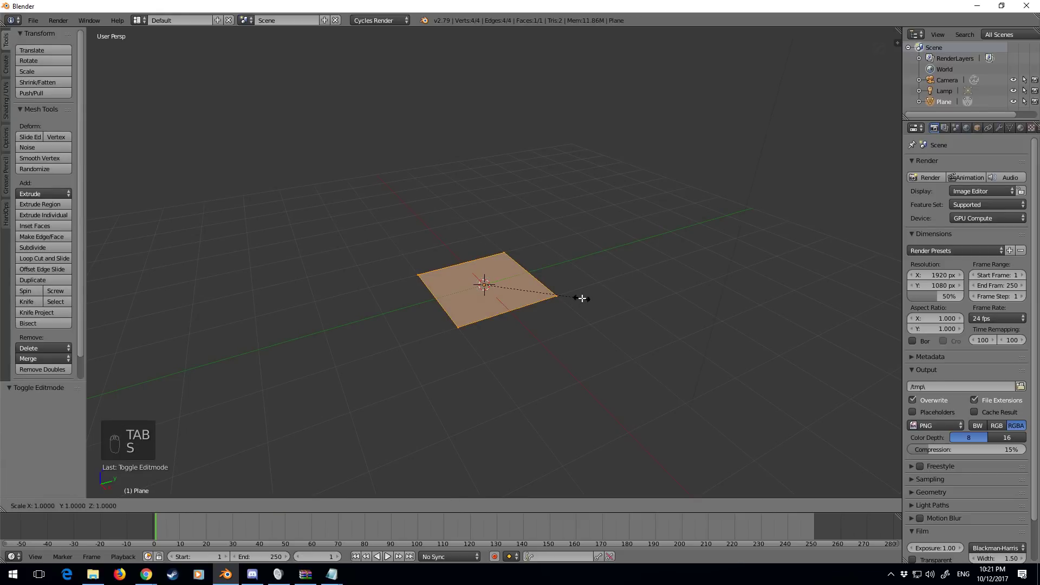
key("y")
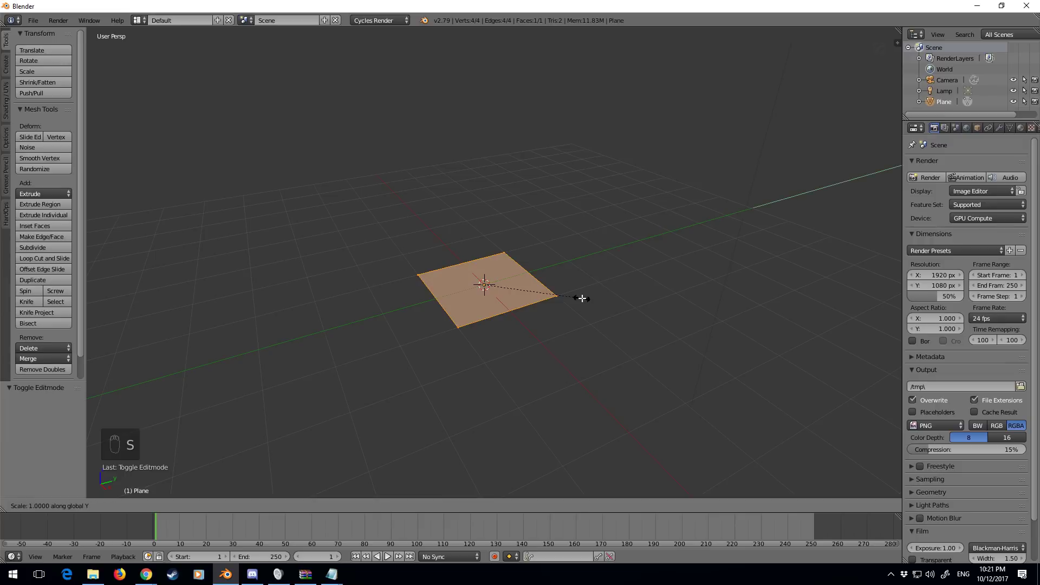
key("2")
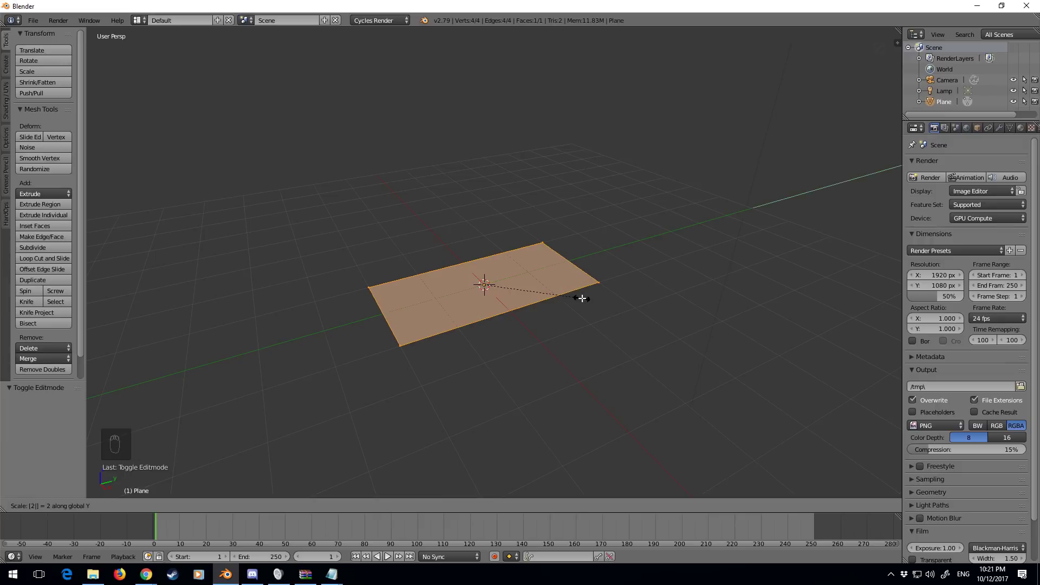
key("Return")
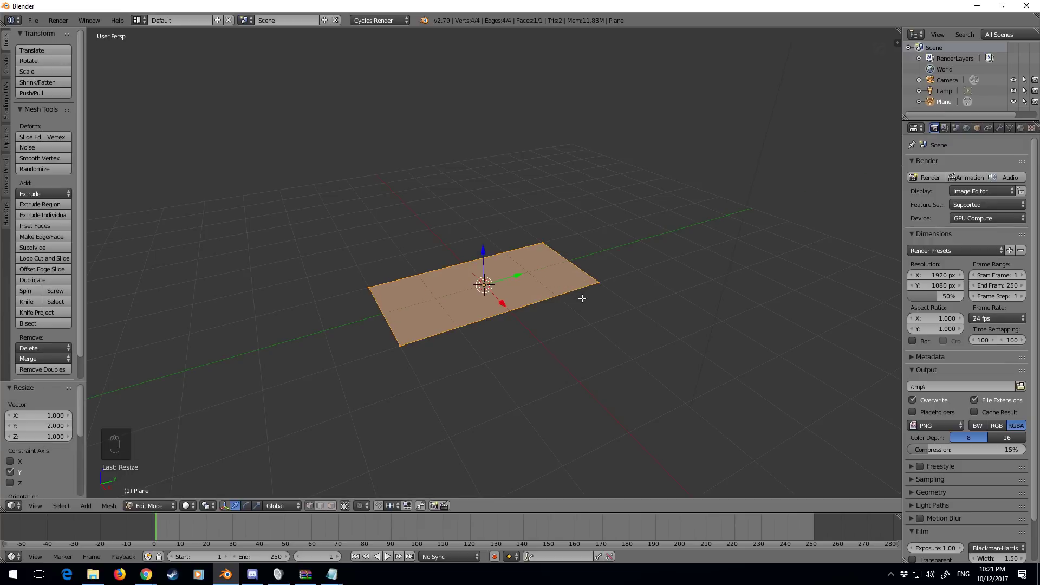
Extrude the plane's face upward by 2.5 to form a box
key("e")
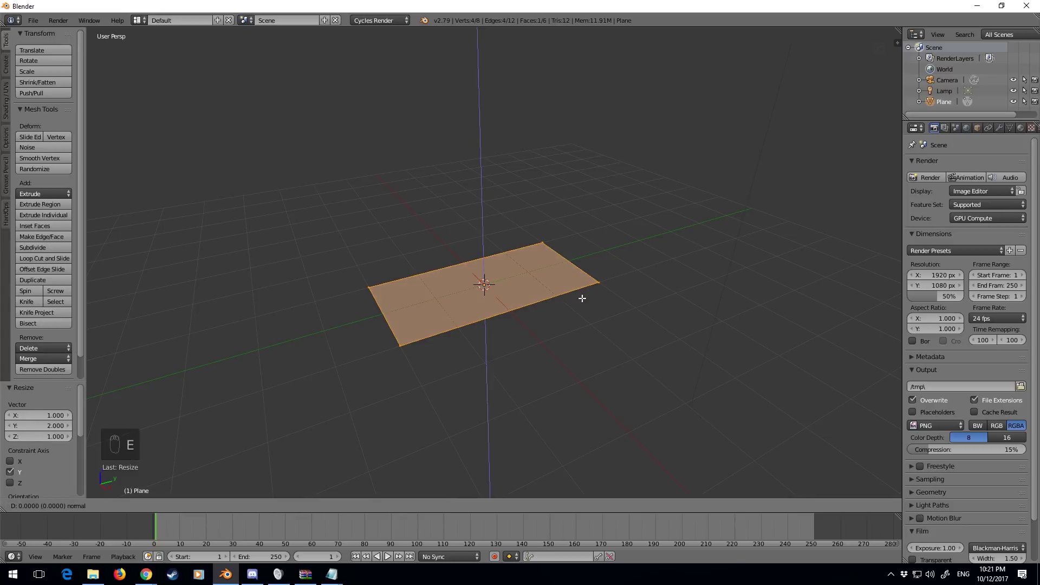
type("2.5")
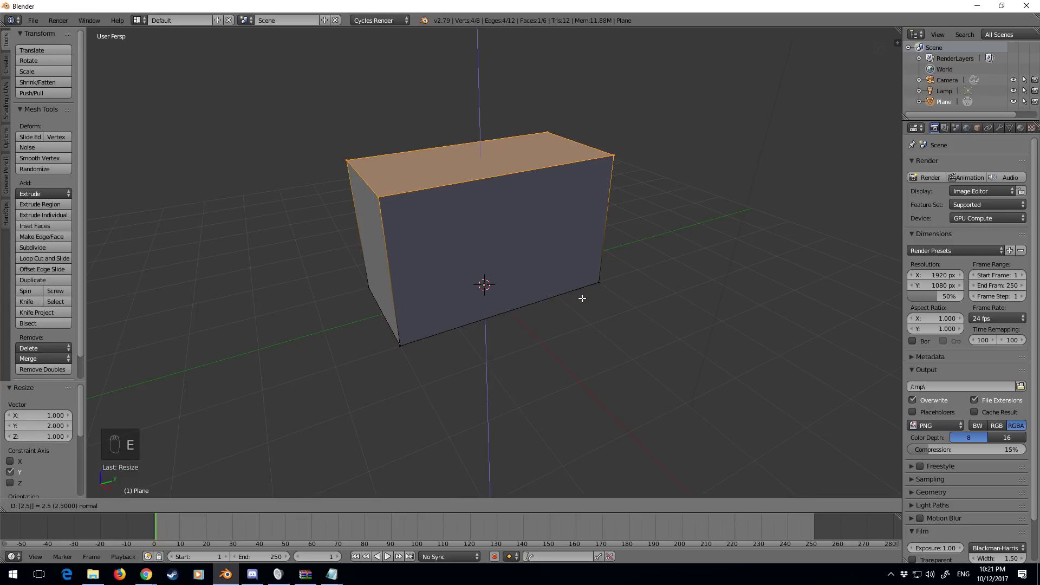
key("Return")
Add one centred loop cut around the box, dividing its long Y dimension into two equal halves
middle_click_drag(580, 298, 458, 340)
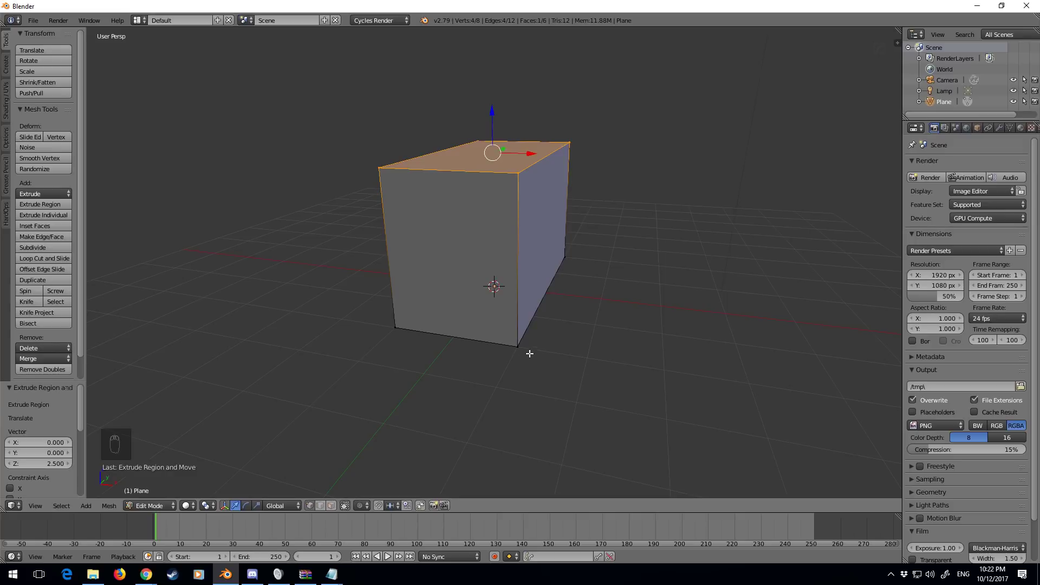
middle_click_drag(561, 320, 441, 449)
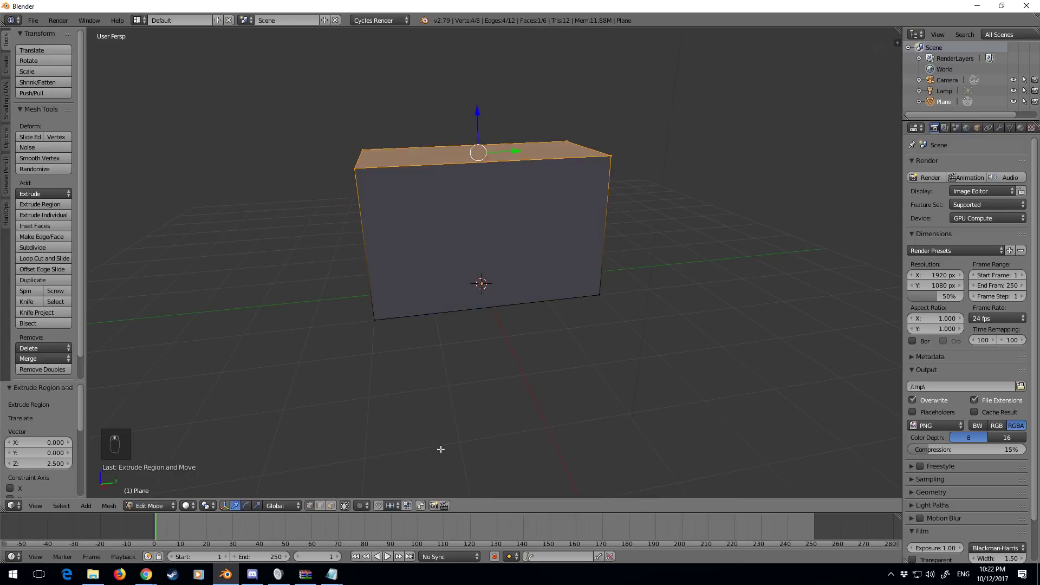
left_click(331, 505)
key("ctrl+r")
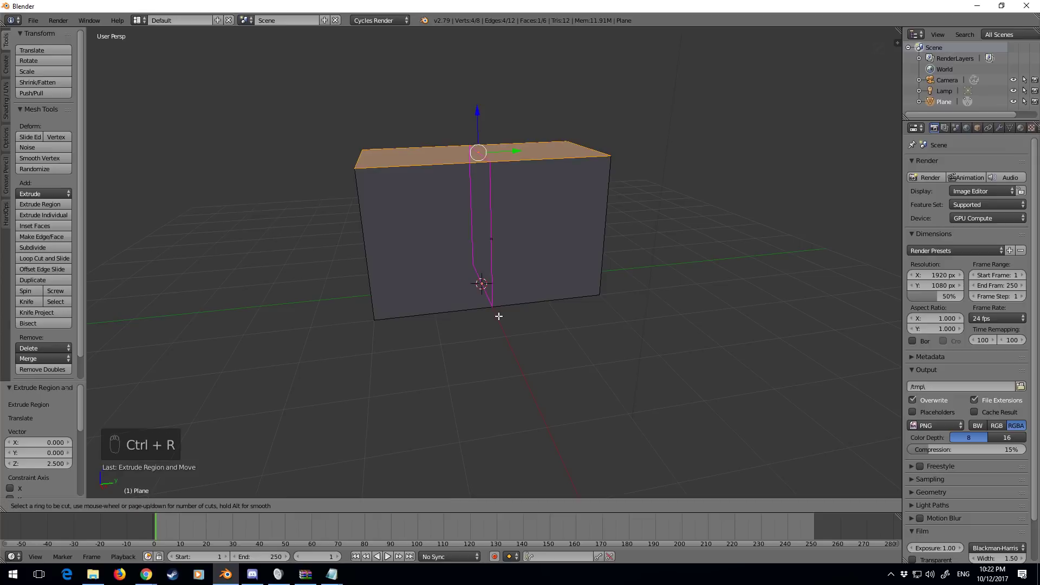
left_click(499, 316)
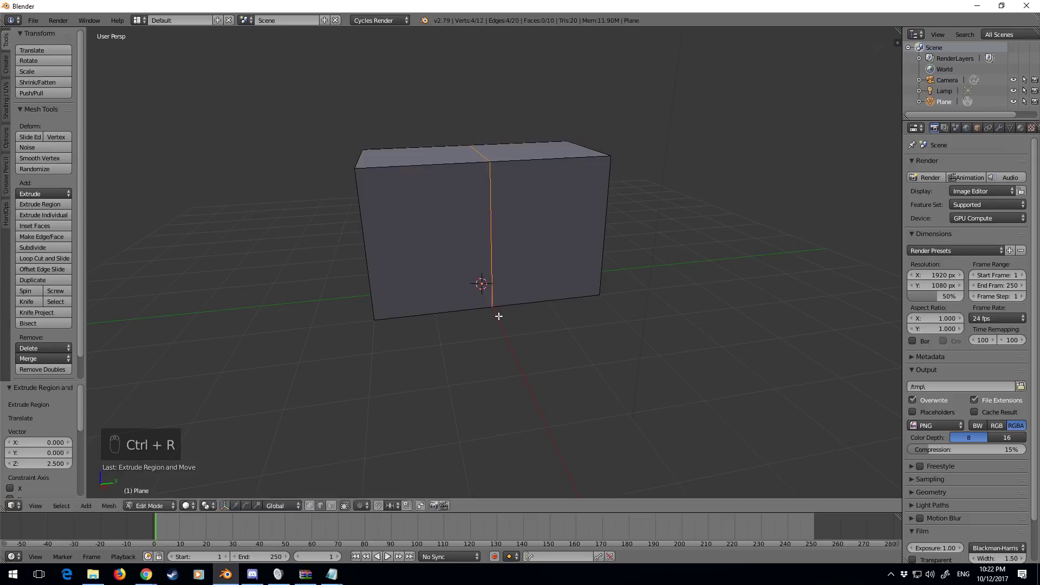
right_click(476, 328)
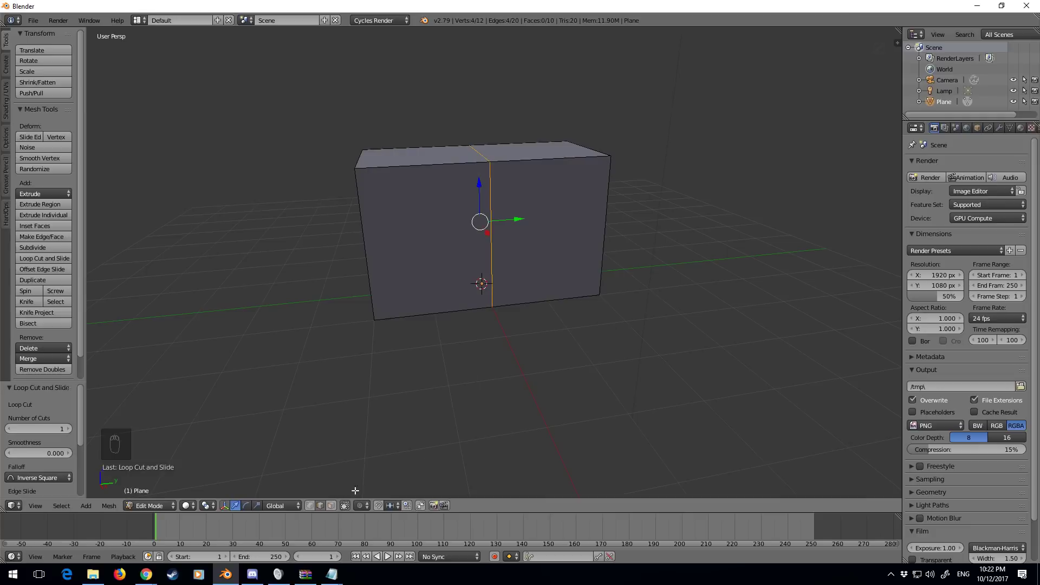
Delete the faces of the box half on the negative Y side, including its end face
left_click(332, 506)
right_click(421, 165, "alt")
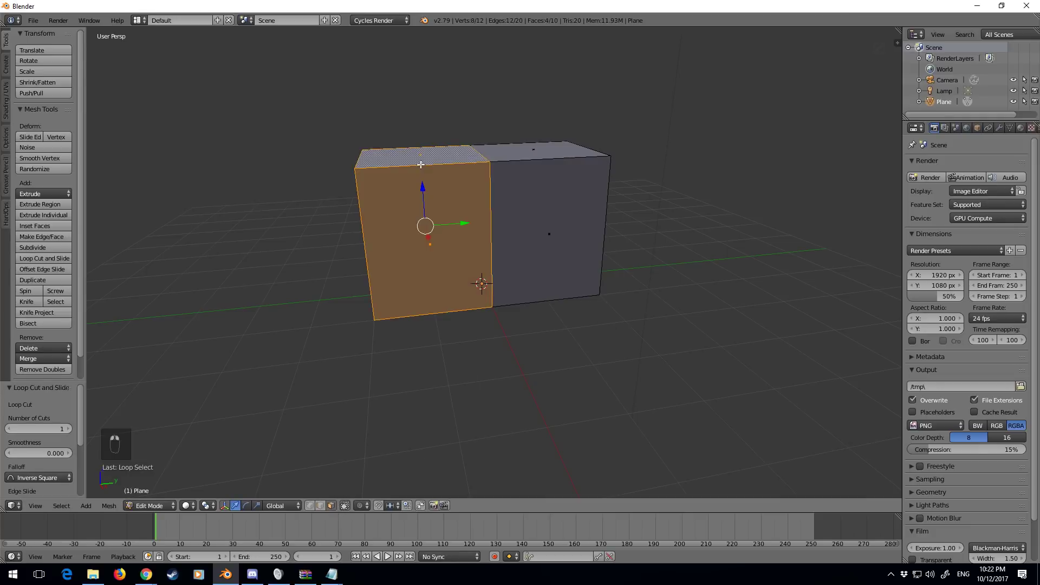
middle_click_drag(421, 165, 434, 179)
right_click(399, 233, "shift")
key("Delete")
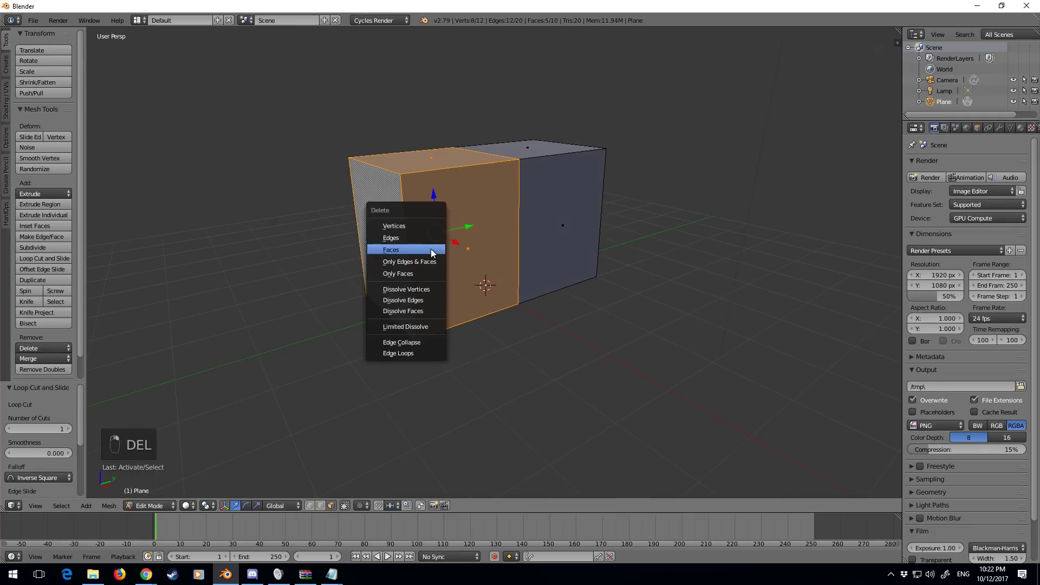
left_click(428, 249)
Delete the remaining half's two opposite long-side faces, leaving only its floor, ceiling and end wall
right_click(544, 234, "shift")
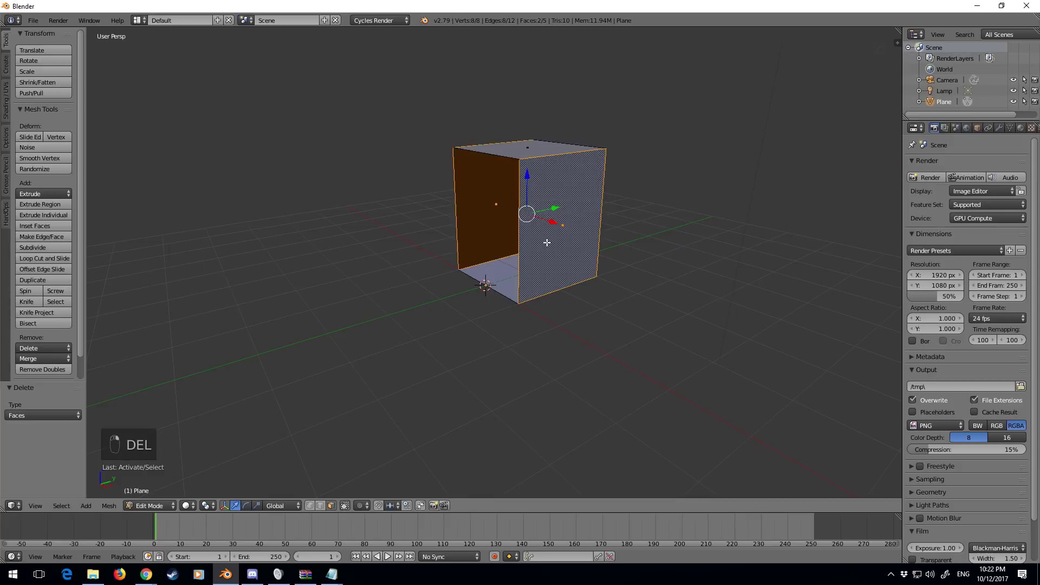
key("Delete")
left_click(547, 242)
Add a Mirror modifier to the half shell, with the Y axis enabled and the X axis disabled
middle_click_drag(623, 238, 764, 233)
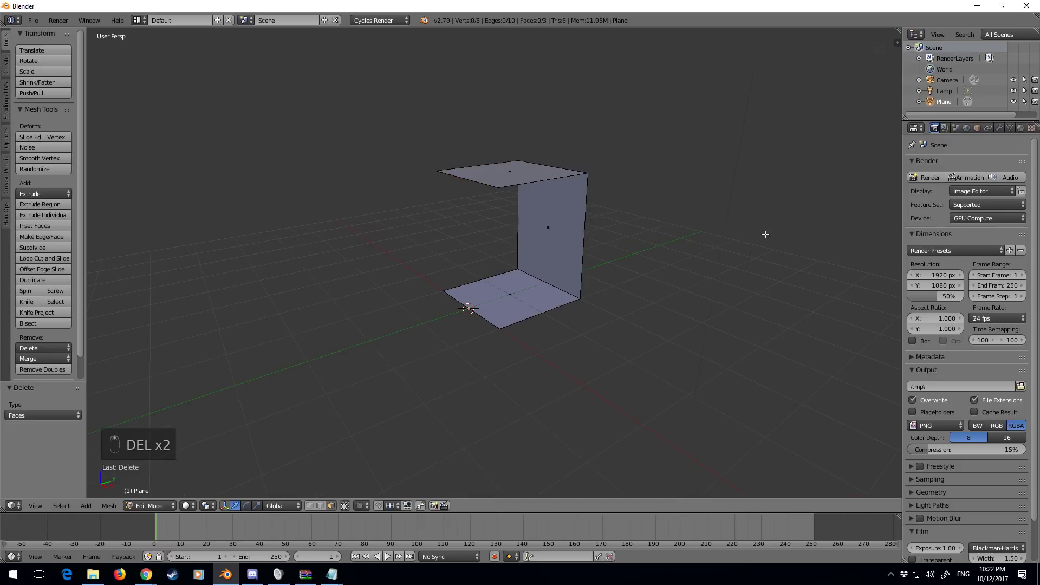
left_click(998, 128)
left_click(980, 163)
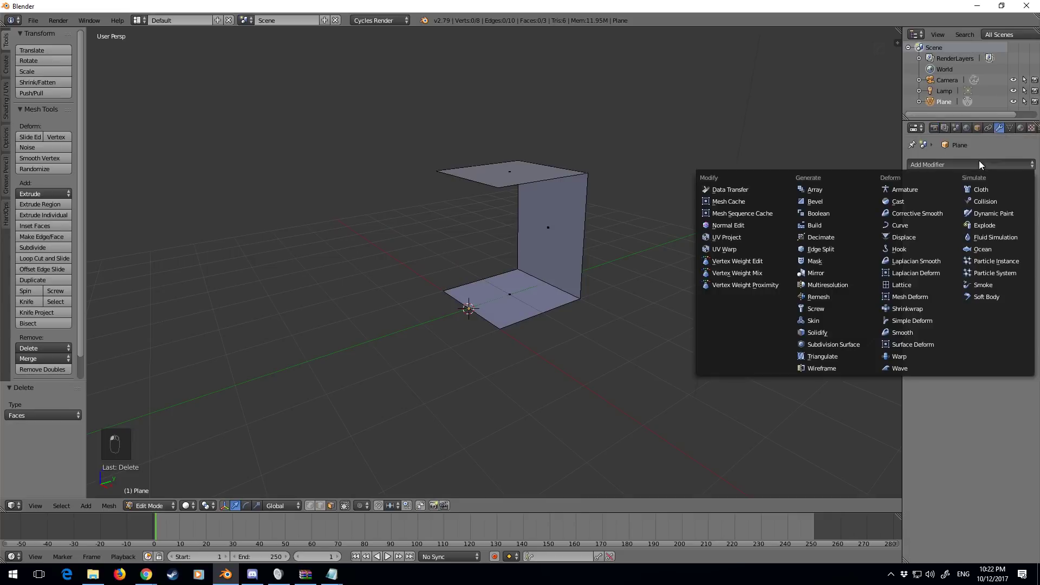
left_click(860, 273)
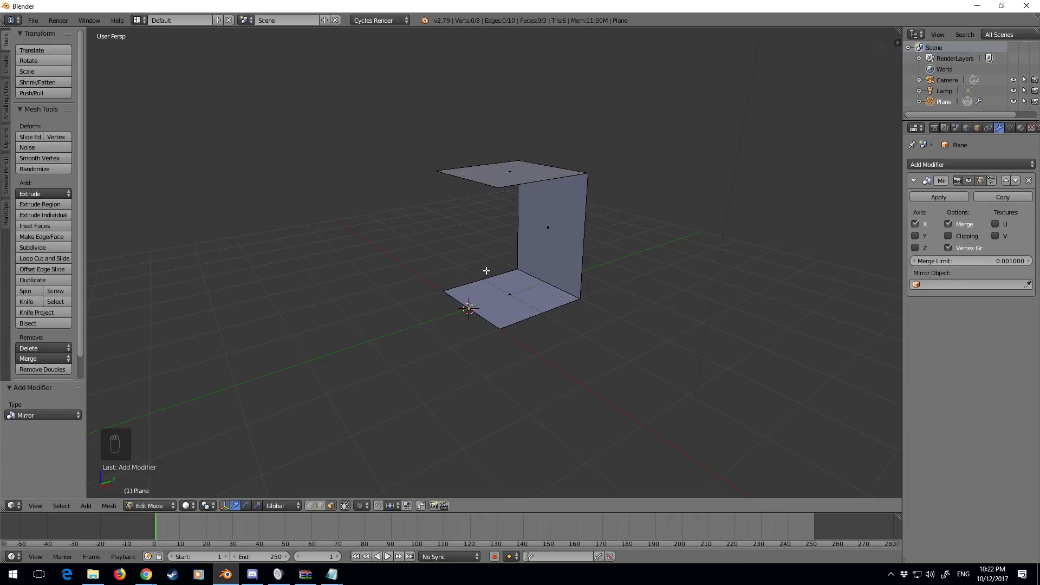
middle_click_drag(453, 283, 527, 307)
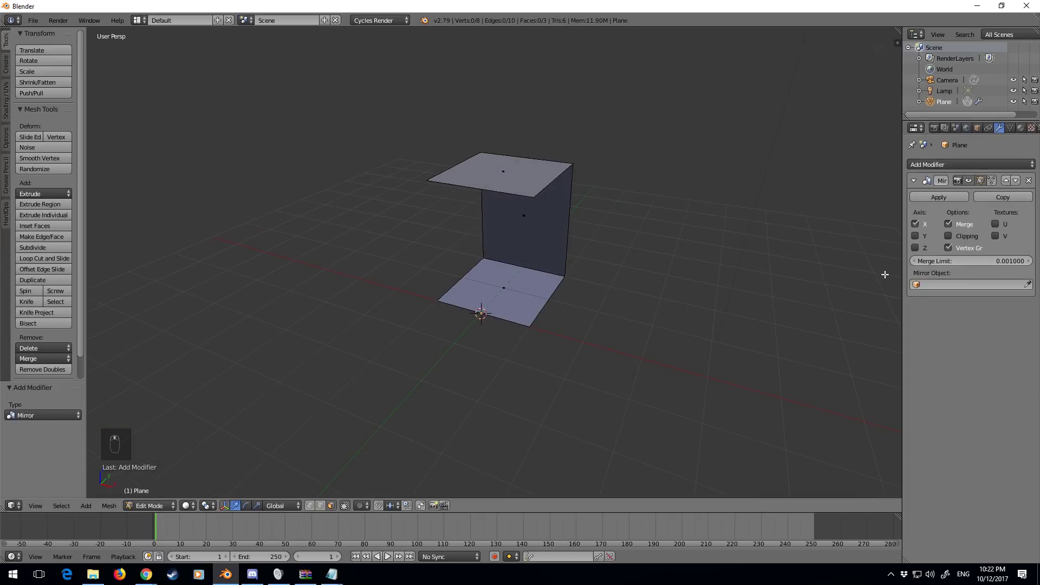
left_click(915, 237)
left_click(915, 225)
Bevel the upper edge between ceiling and end wall by about 0.469 with one segment
middle_click_drag(781, 266, 661, 268)
scroll(657, 272, "up", 1)
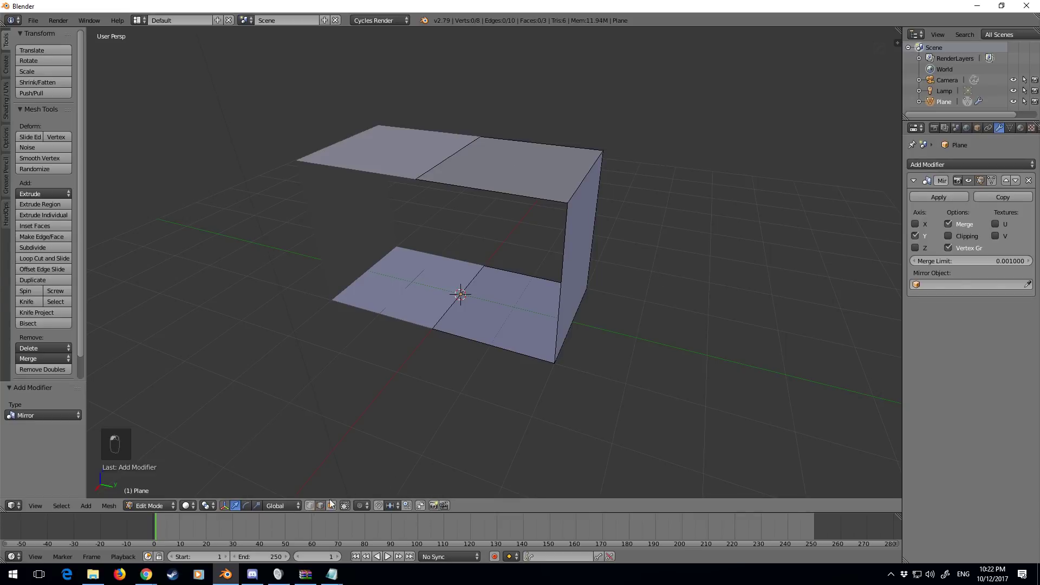
middle_click_drag(552, 350, 540, 232)
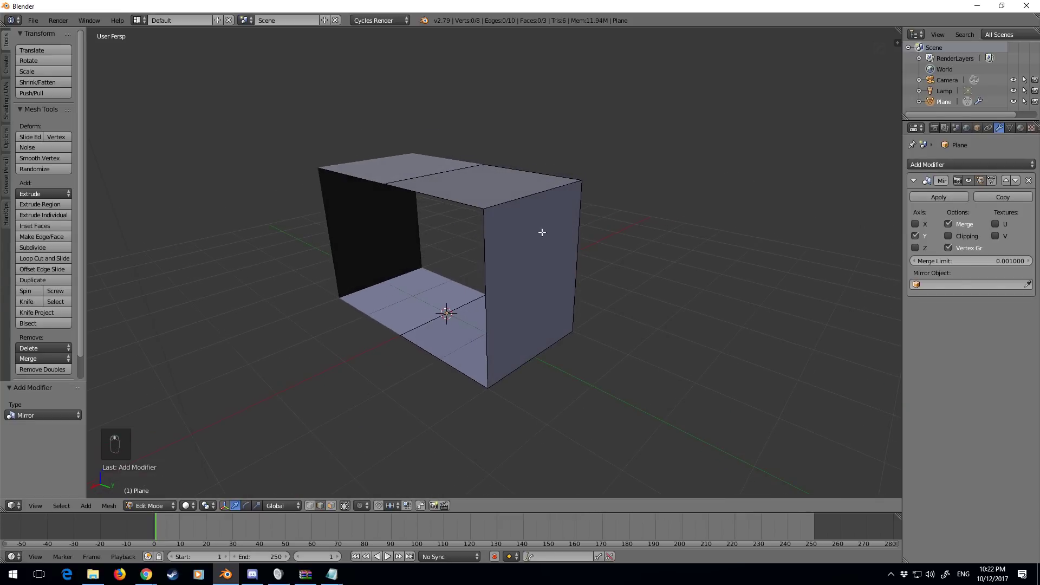
right_click(552, 205, "alt")
middle_click_drag(632, 233, 653, 236)
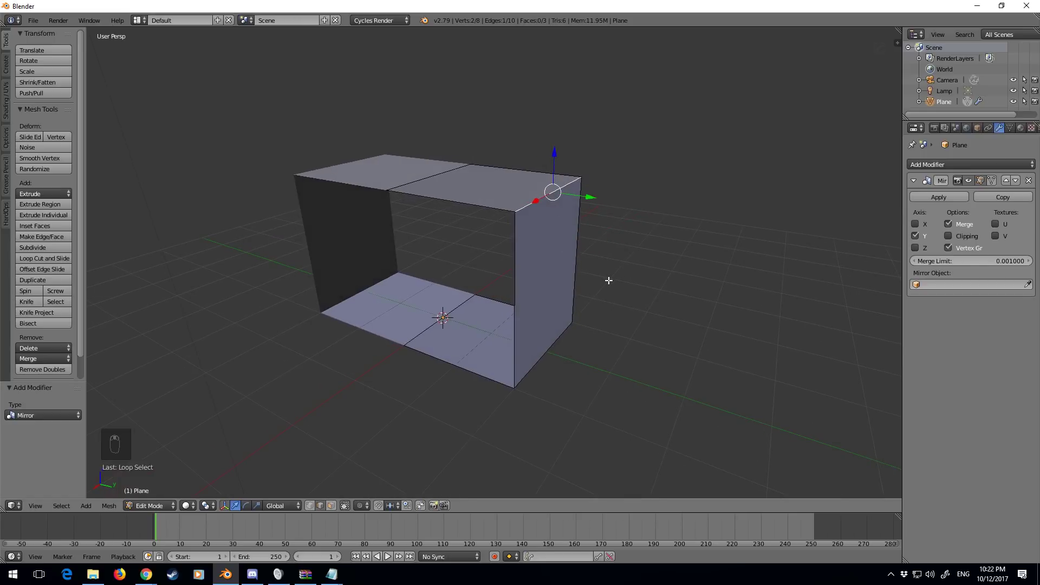
key("ctrl+b")
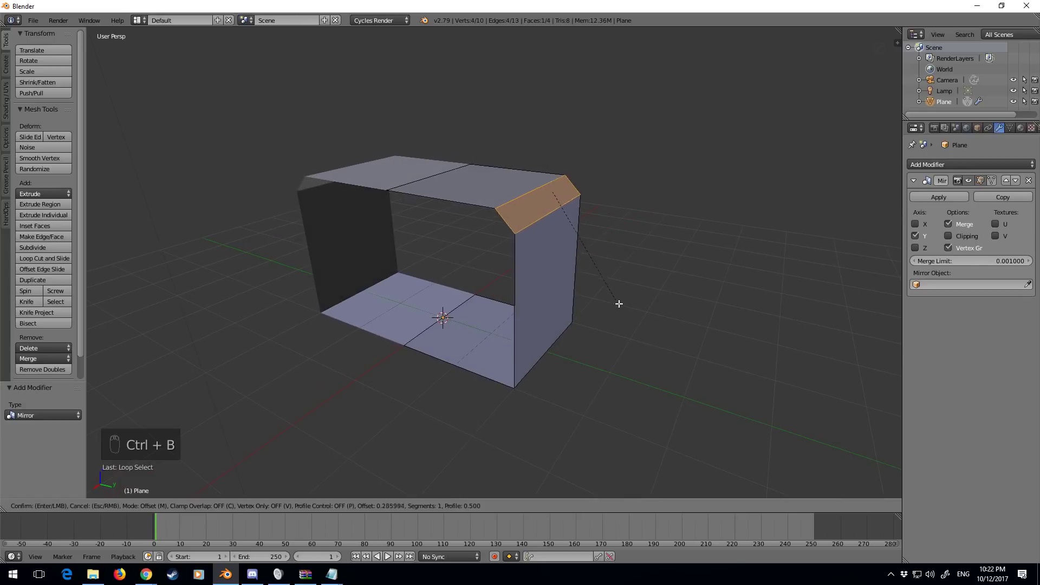
left_click(627, 314)
Add four evenly spaced horizontal loop cuts to the end wall below the bevel
middle_click_drag(627, 313, 515, 353)
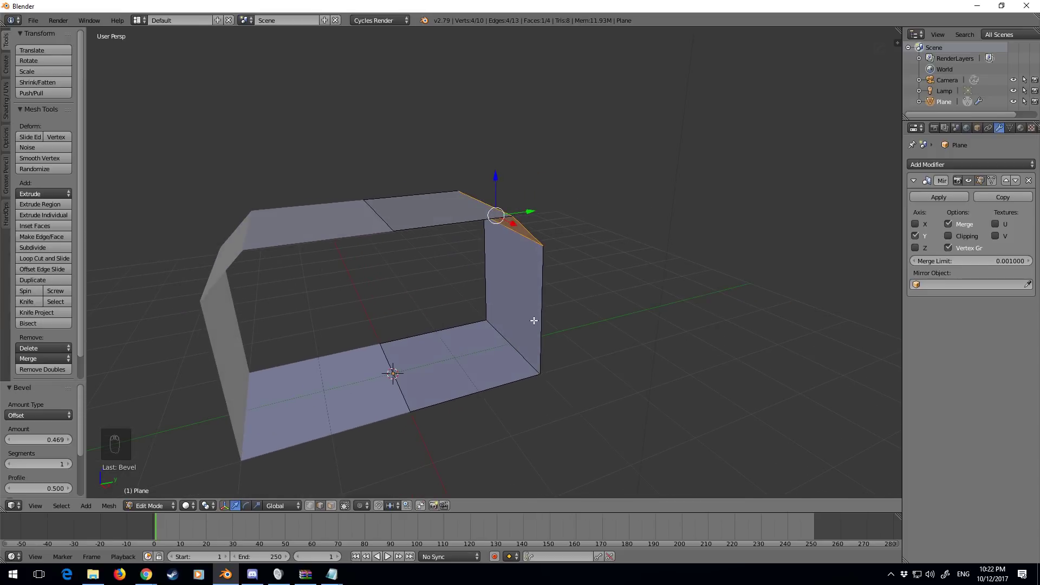
key("ctrl+r")
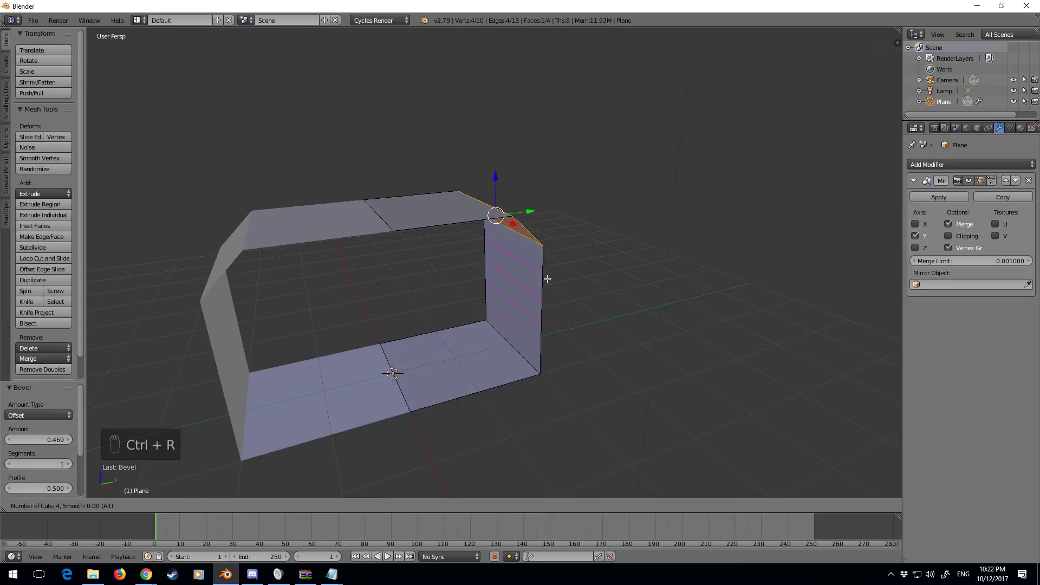
scroll(547, 279, "up", 3)
left_click(547, 278)
right_click(546, 278)
Spread the end wall's two middle horizontal edges apart by scaling them about 1.675 along Z
middle_click_drag(586, 250, 526, 324)
right_click(514, 327)
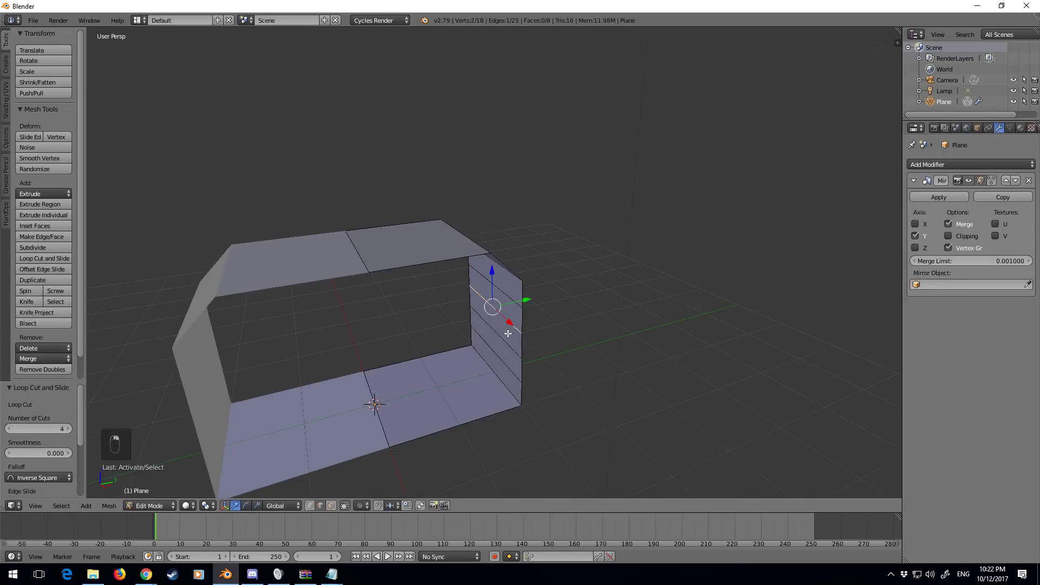
right_click(508, 340, "shift")
key("s")
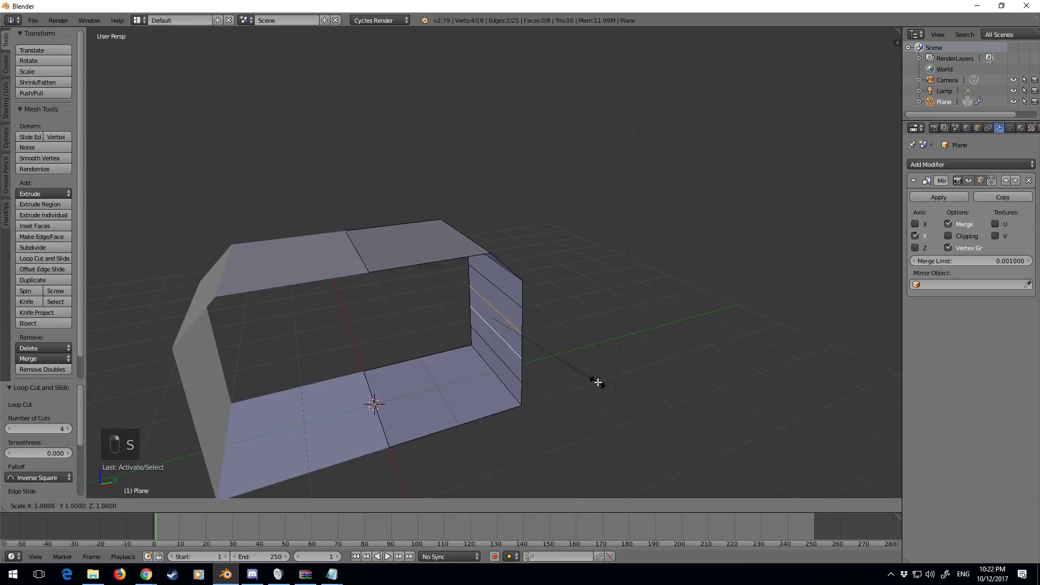
key("z")
left_click(425, 513)
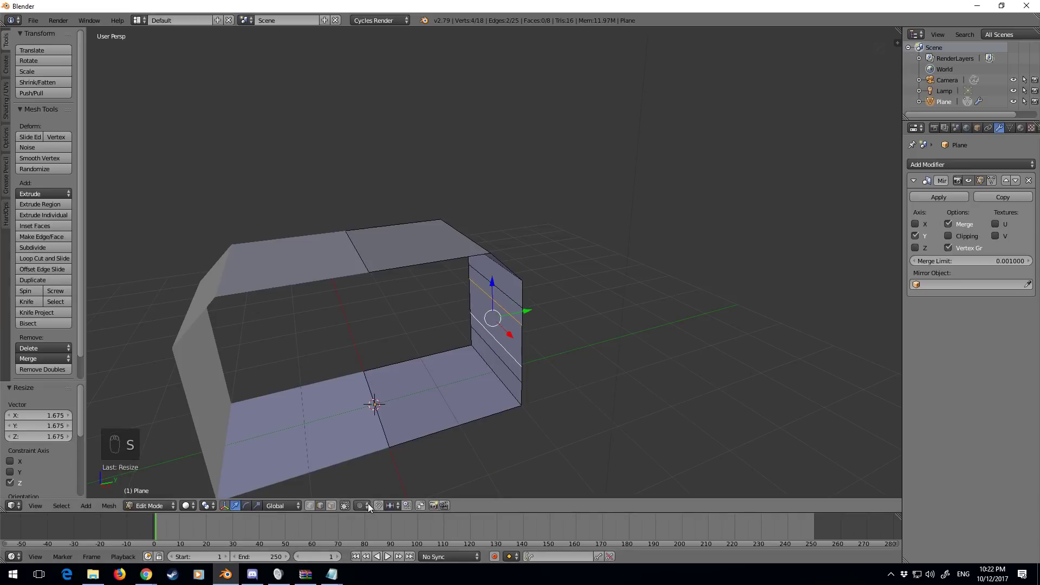
Move the end wall's middle face slightly outward along Y, and return to Object Mode
left_click(331, 505)
right_click(490, 326)
mouse_move(531, 310)
left_mouse_down()
mouse_move(539, 304)
mouse_move(532, 310)
left_mouse_up()
middle_click_drag(532, 310, 392, 93)
scroll(504, 375, "up", 3)
scroll(550, 305, "down", 3)
key("Tab")
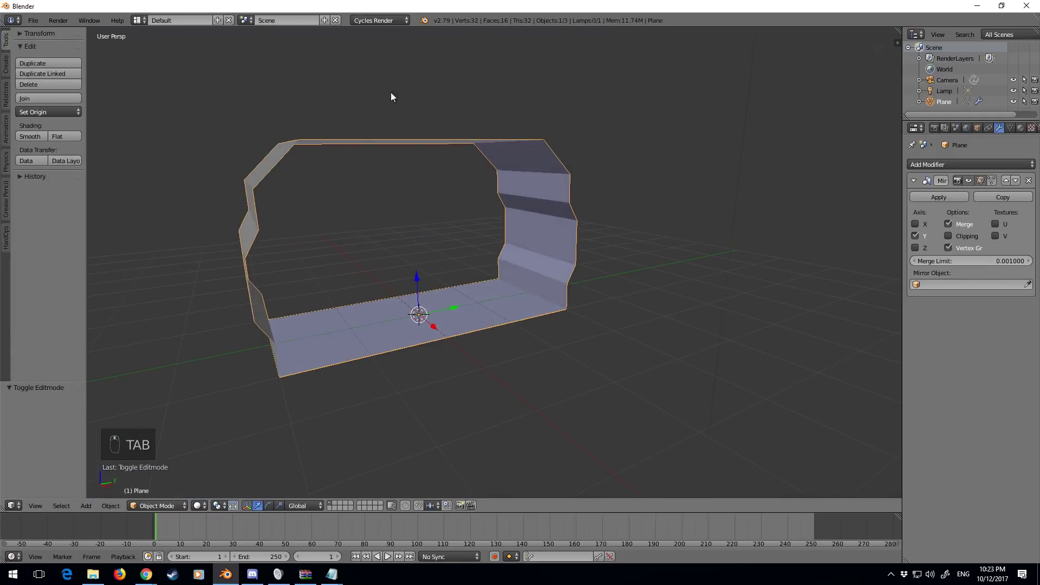
middle_click_drag(540, 369, 583, 326)
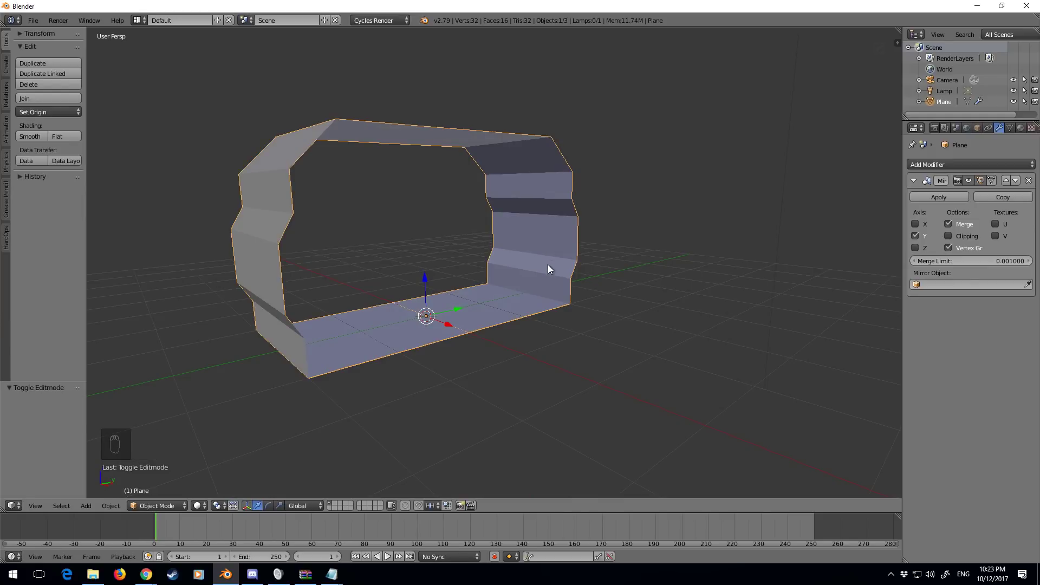
Duplicate the corridor object in place and rename the original object BaseMesh
key("shift+d")
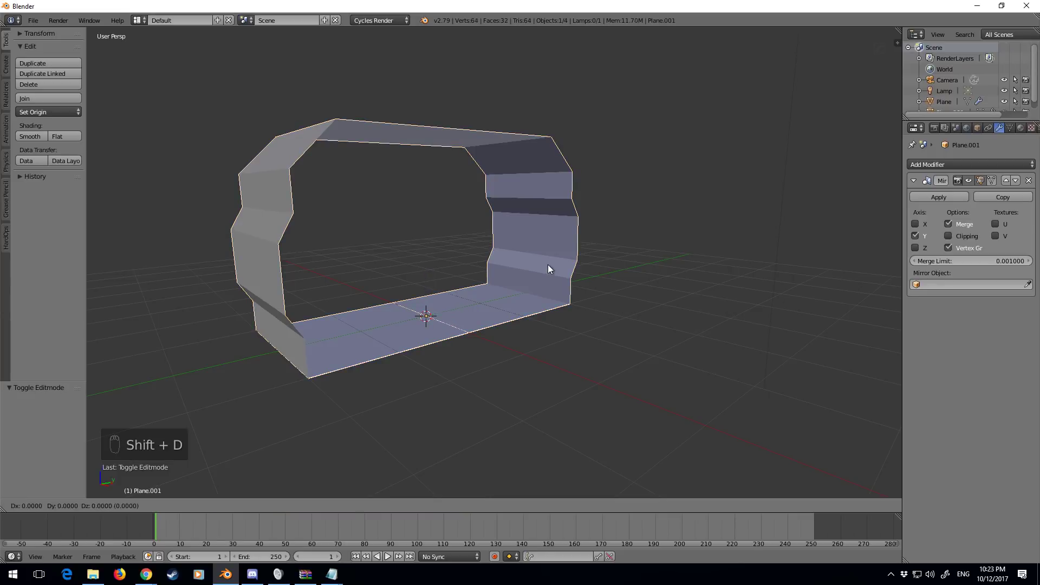
right_click(609, 333)
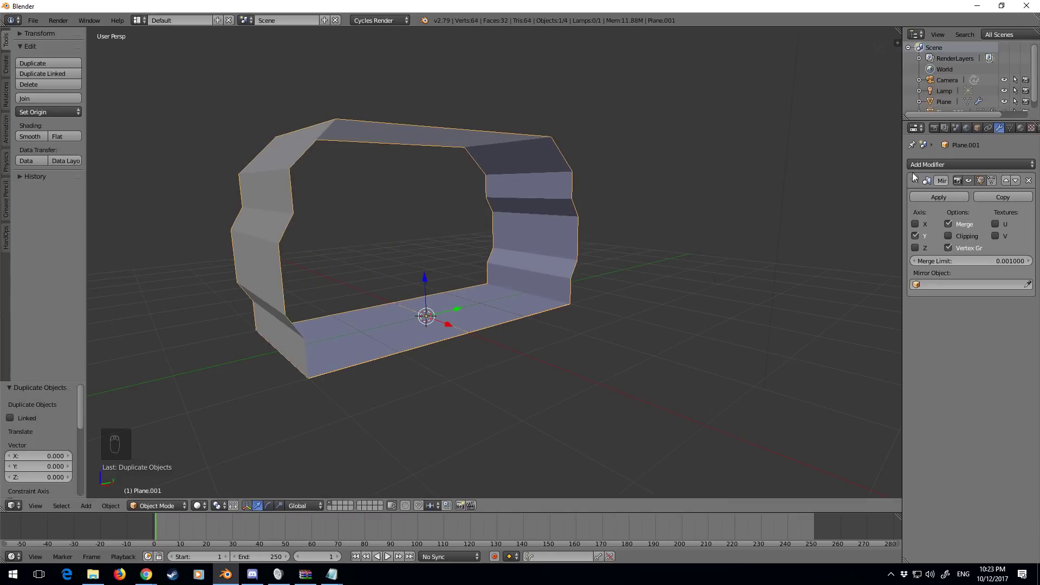
scroll(953, 109, "down", 1)
left_click(949, 97)
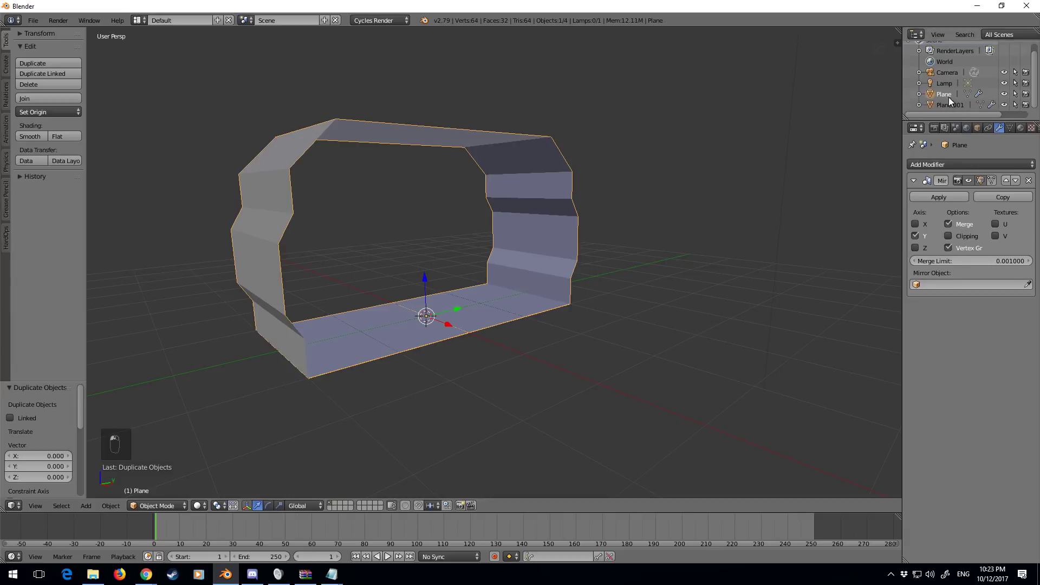
double_click(945, 95)
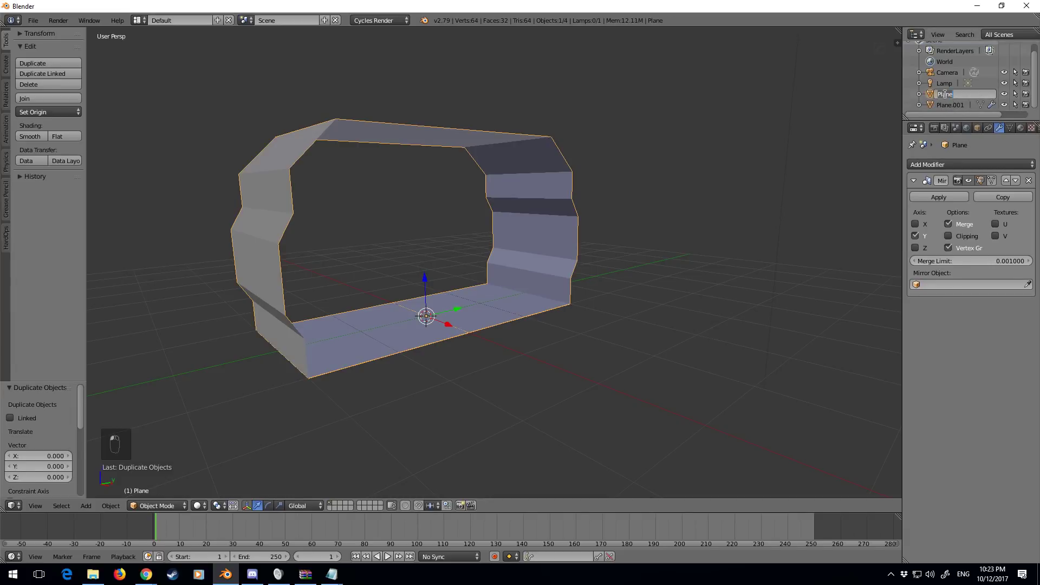
type("BaseMesh")
key("Return")
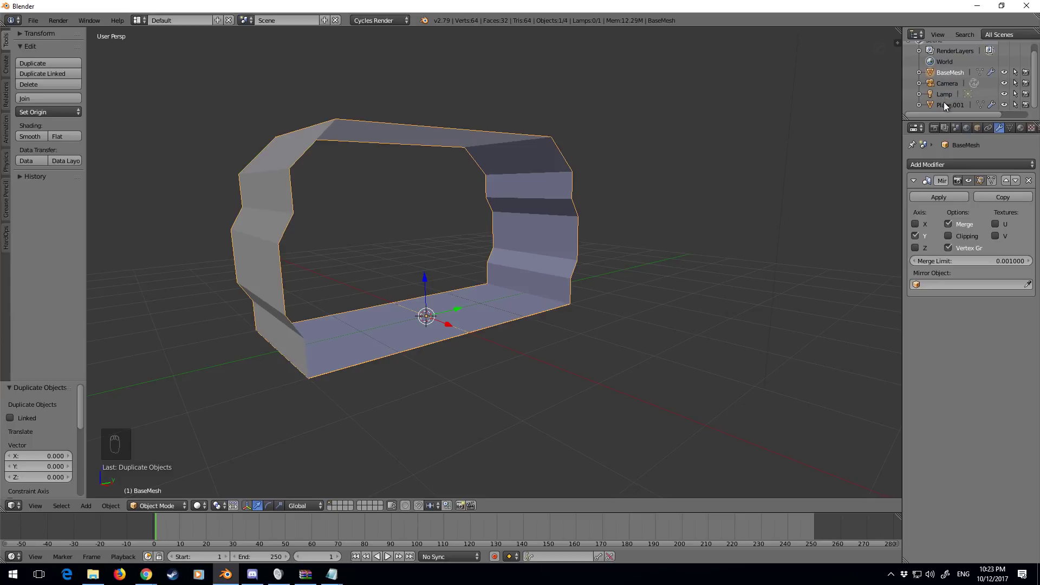
Rename the duplicated corridor object HighMesh
double_click(943, 103)
type("HighMesh")
key("Return")
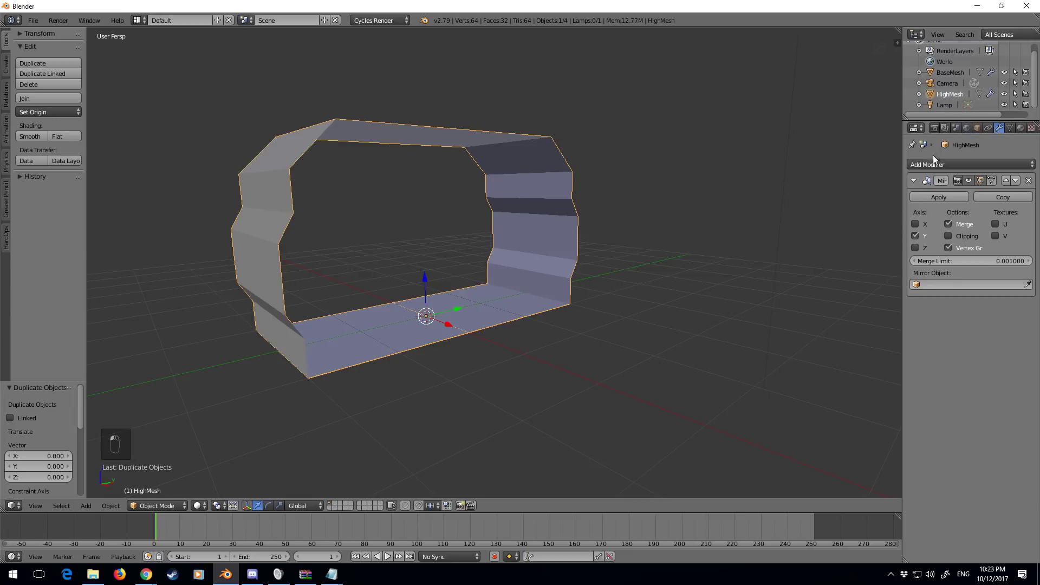
Add a Solidify modifier to HighMesh and set its offset to 0
left_click(946, 165)
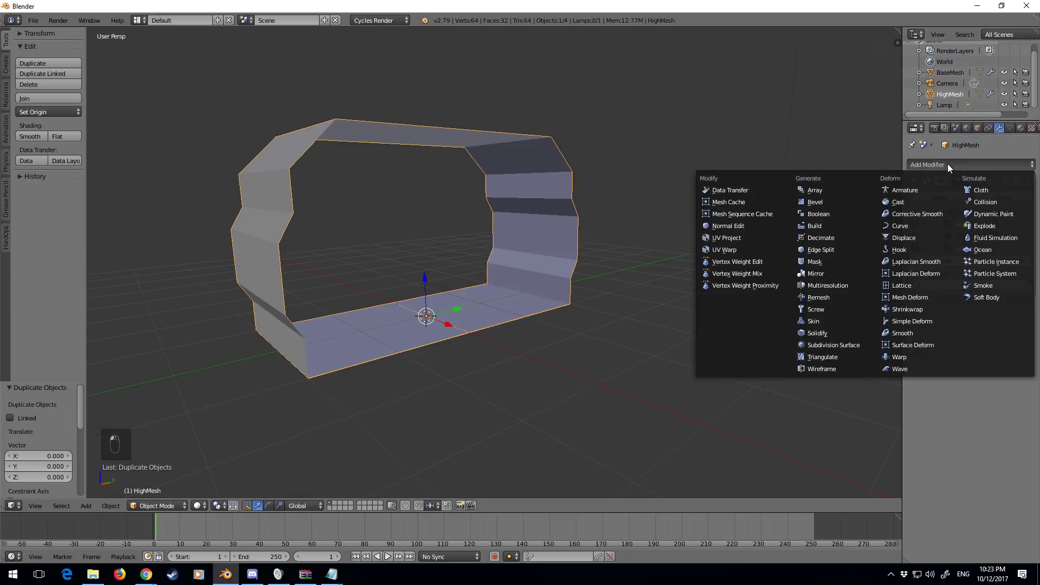
left_click(841, 332)
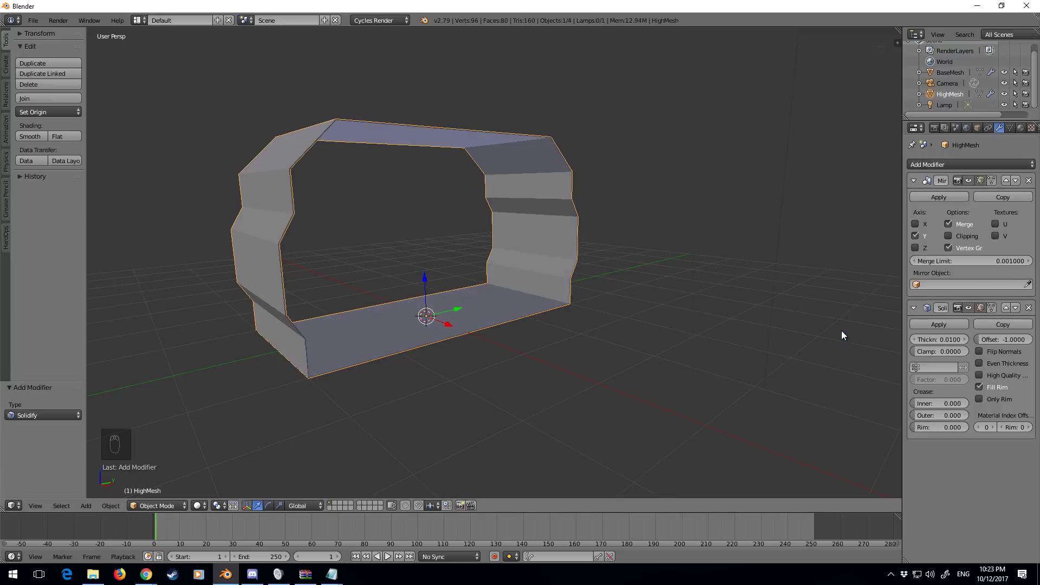
middle_click_drag(682, 282, 658, 252)
scroll(659, 252, "up", 4)
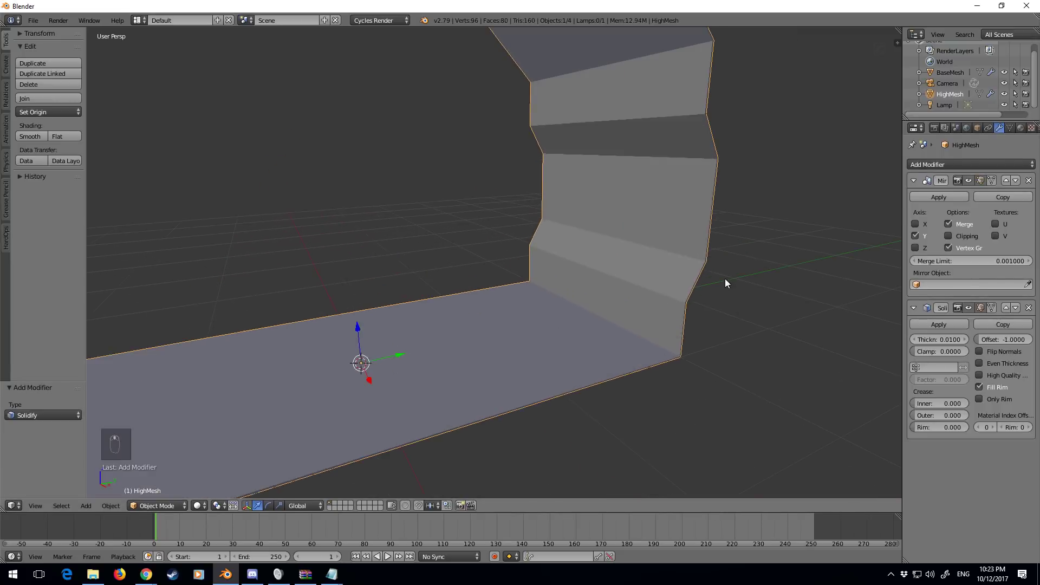
left_click(1002, 337)
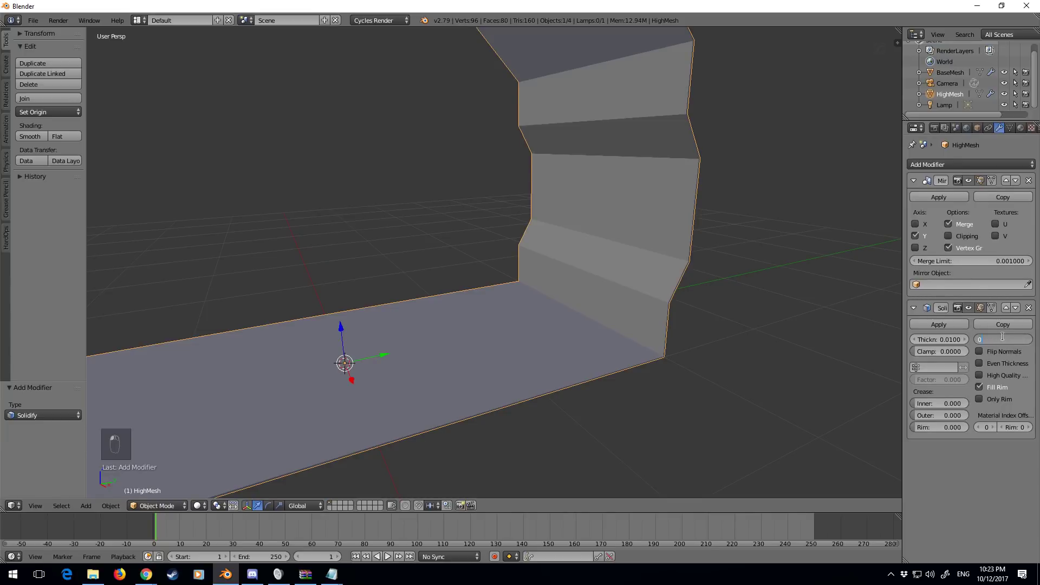
key("Return")
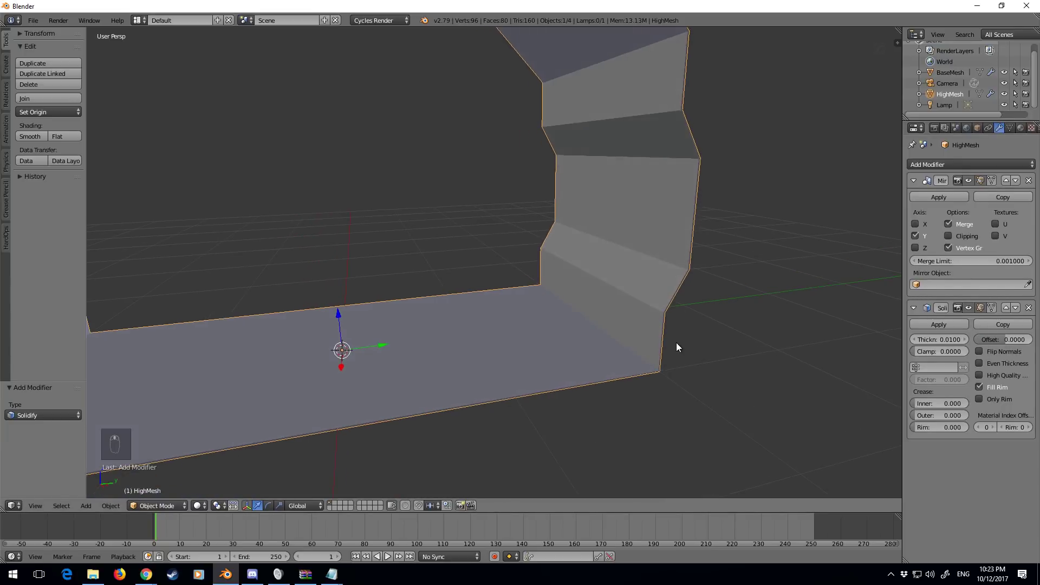
Examine the solidified side wall's thickness edge-on in the right orthographic view
middle_click_drag(691, 311, 576, 333)
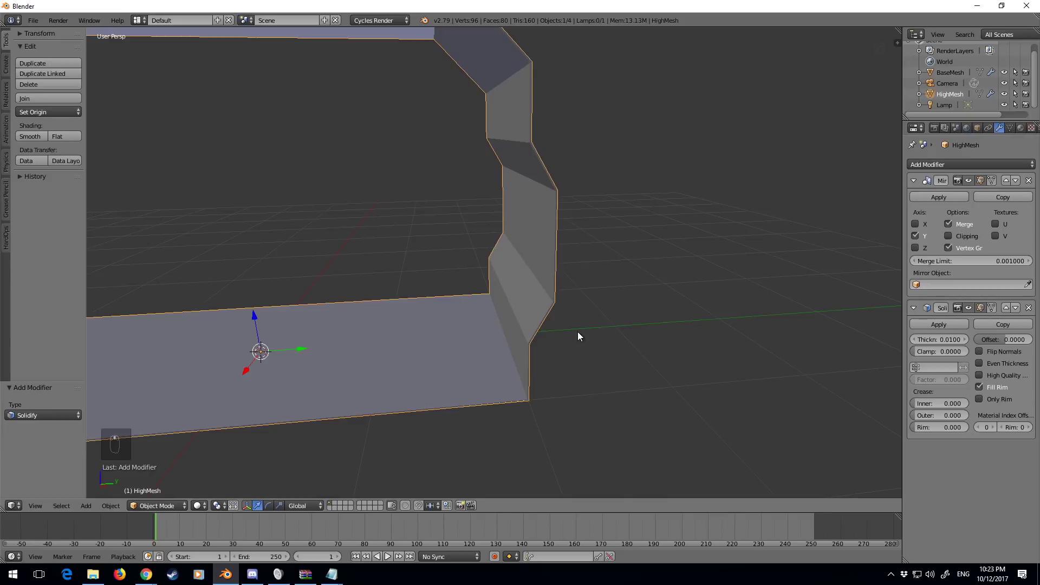
key("KP_1")
key("KP_3")
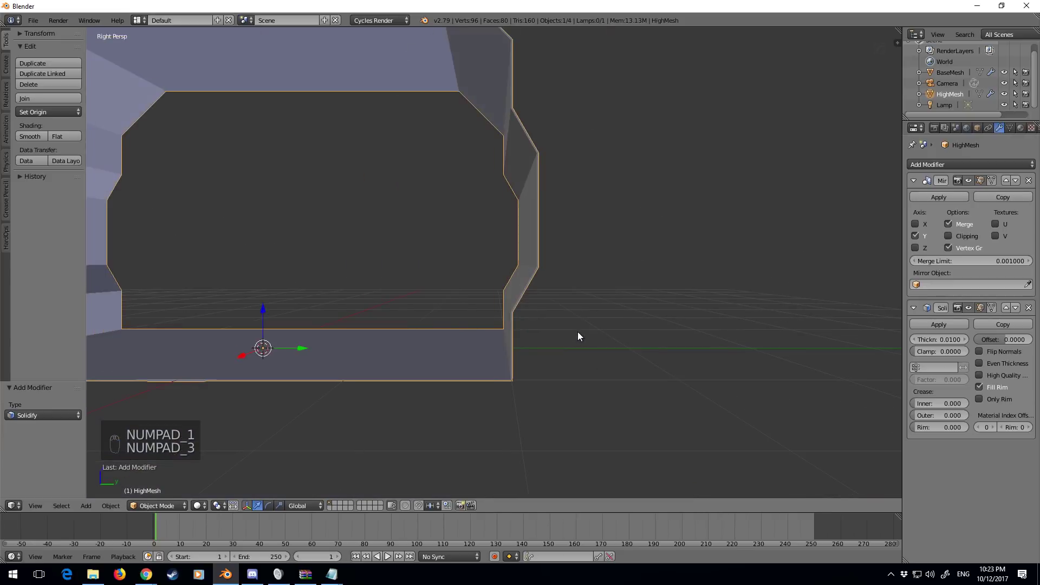
key("KP_5")
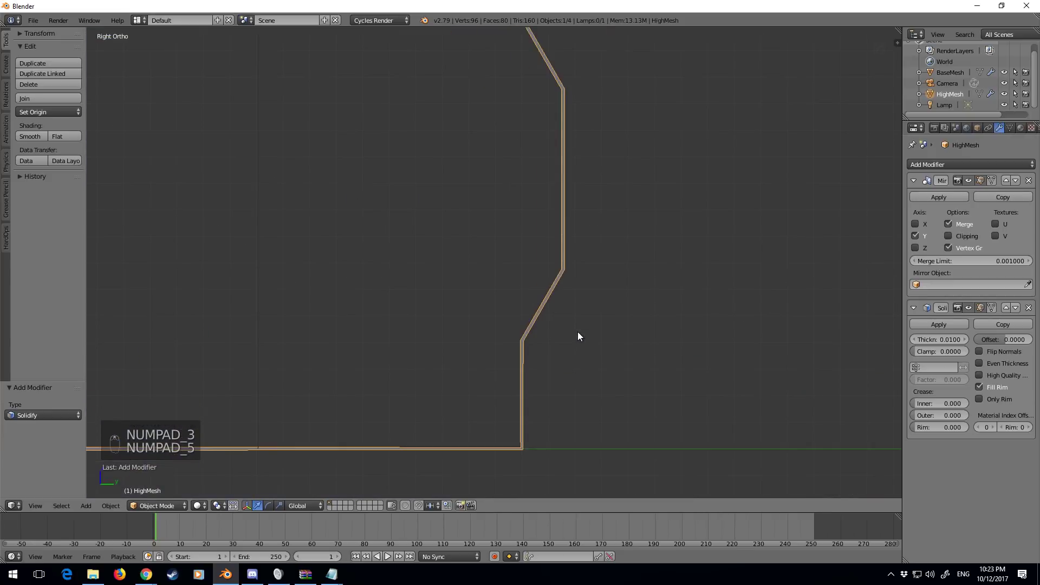
scroll(577, 336, "up", 4)
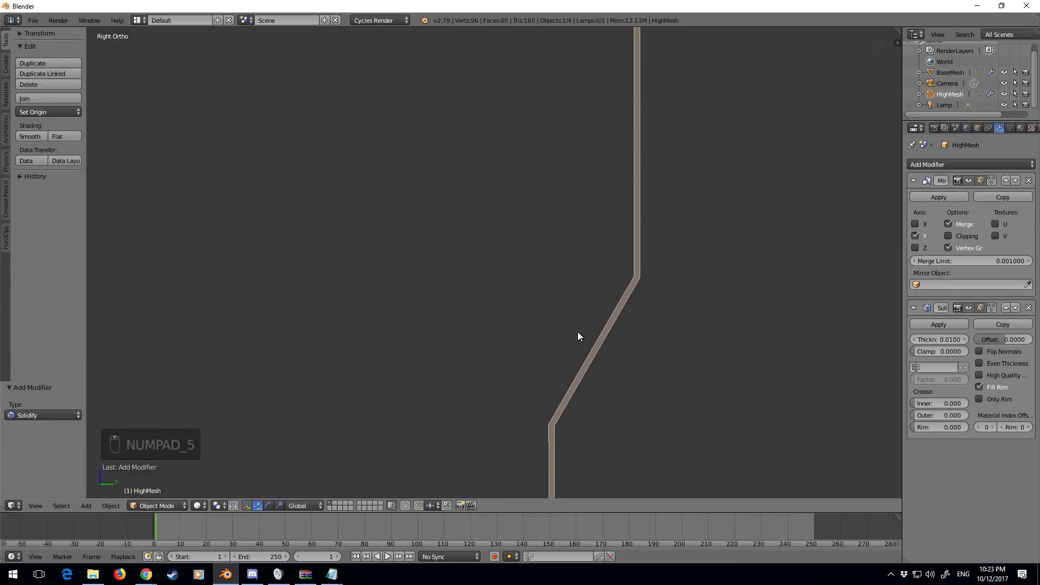
key("KP_3")
middle_click_drag(595, 329, 571, 273, "shift")
scroll(649, 371, "up", 4)
middle_click_drag(648, 370, 561, 354, "shift")
scroll(547, 346, "up", 3)
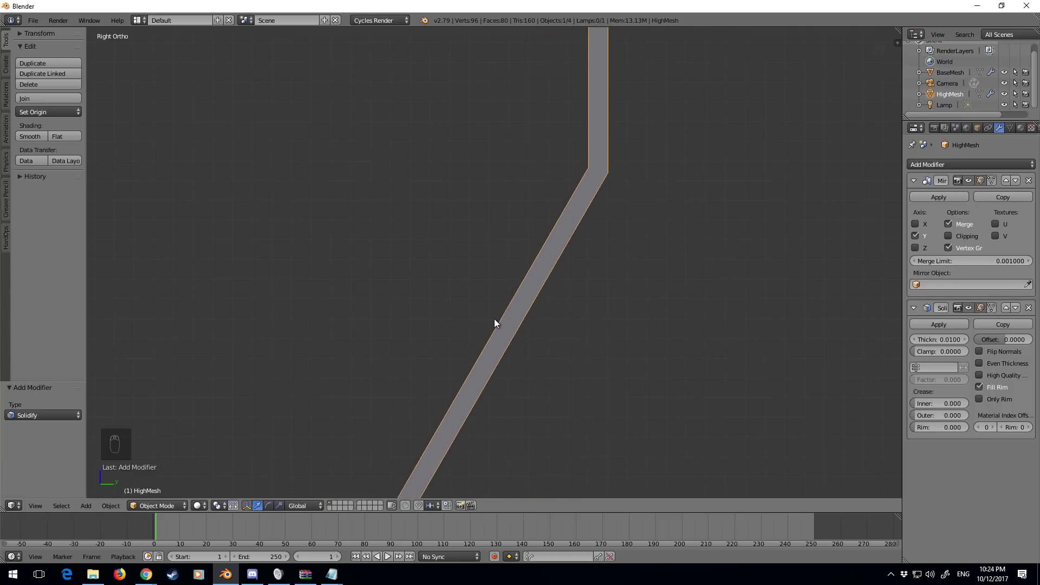
Enter Edit Mode on HighMesh with wireframe display and enable Clipping on its Mirror modifier
key("Tab")
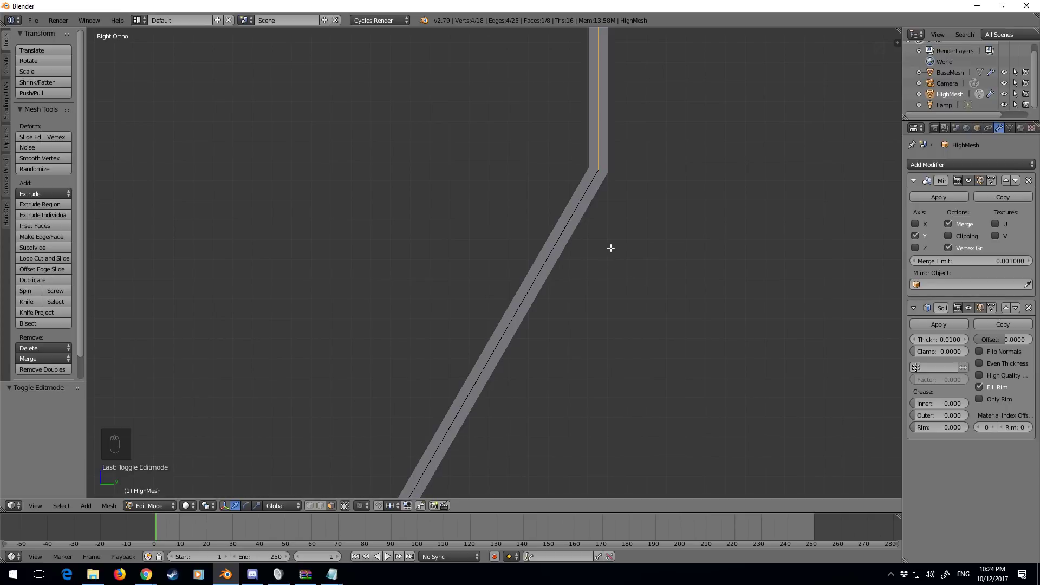
middle_click_drag(598, 249, 613, 264)
scroll(617, 272, "down", 10)
middle_click_drag(566, 302, 579, 307)
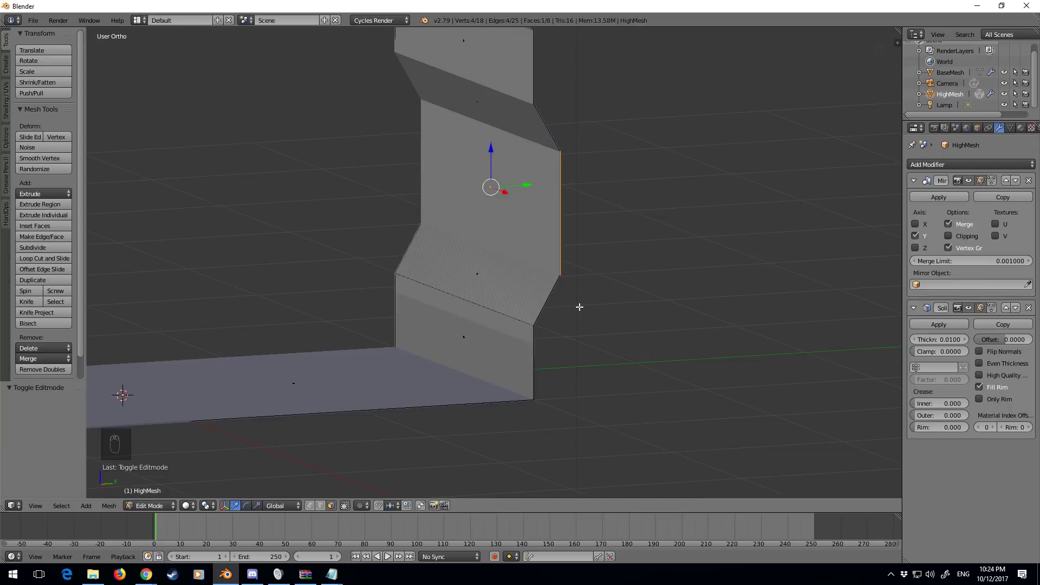
key("z")
middle_click_drag(573, 307, 481, 292)
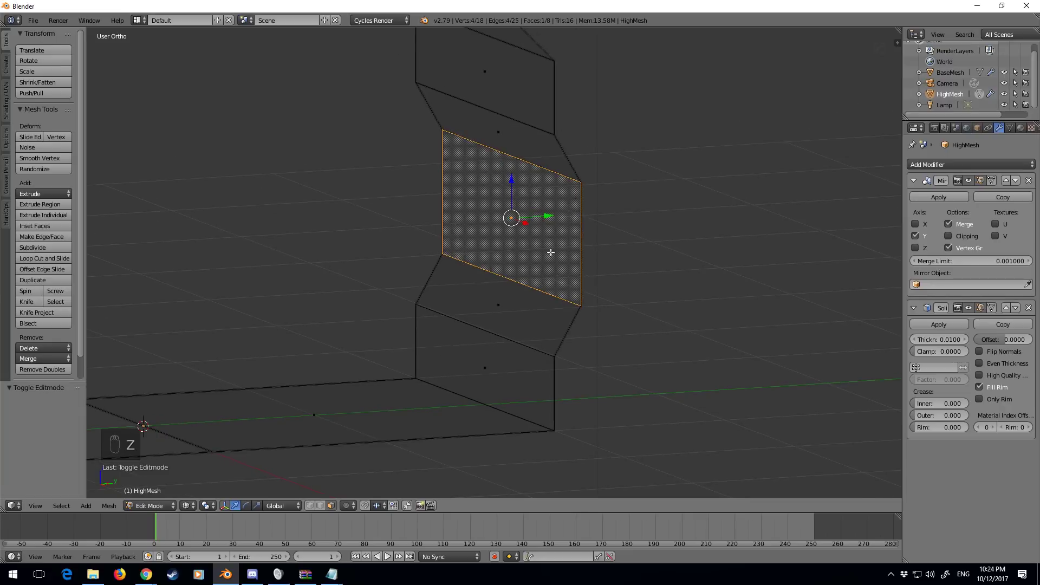
middle_click_drag(504, 311, 589, 269, "shift")
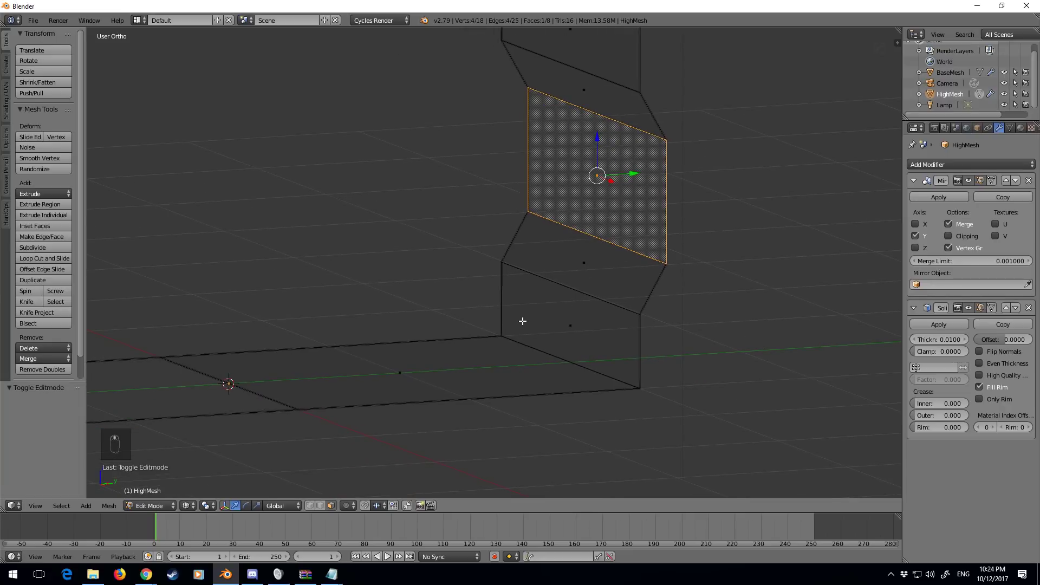
left_click(188, 507)
mouse_move(615, 302)
middle_mouse_down()
mouse_move(631, 314)
mouse_move(648, 256)
mouse_move(616, 278)
middle_mouse_up()
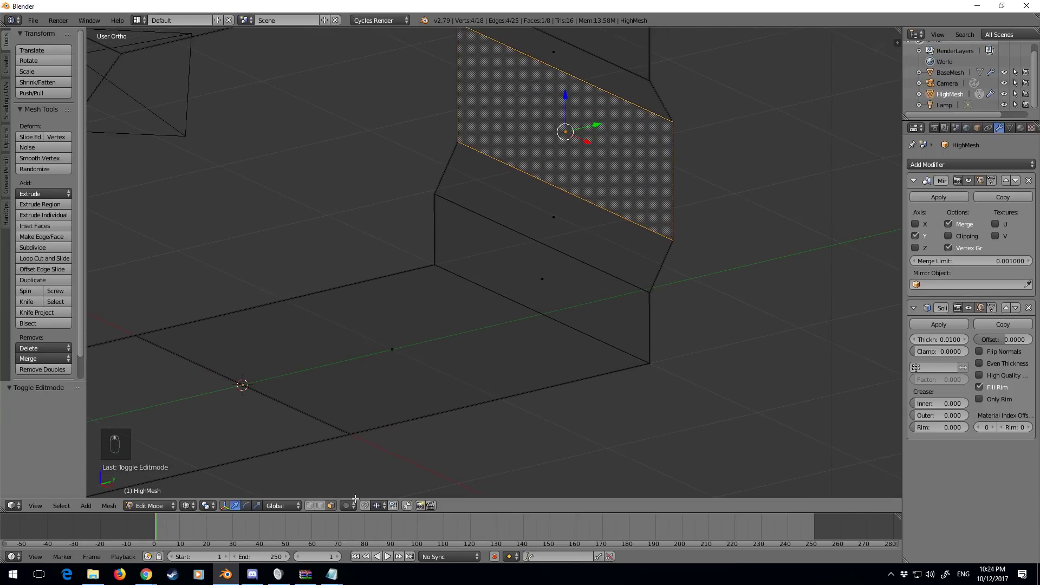
left_click(948, 236)
middle_click_drag(666, 319, 661, 324, "shift")
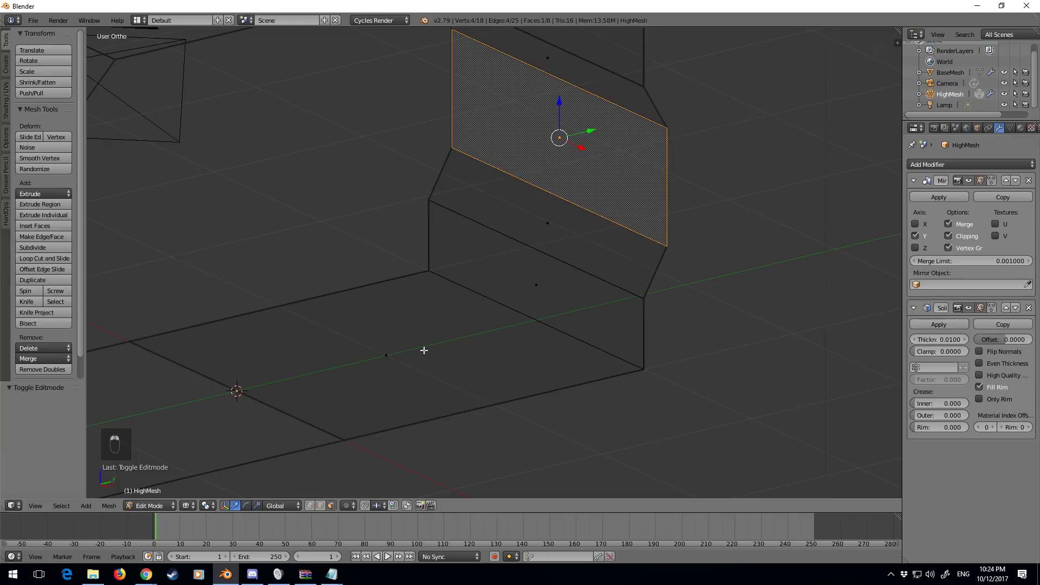
Inset the floor face by about 0.126
right_click(387, 353)
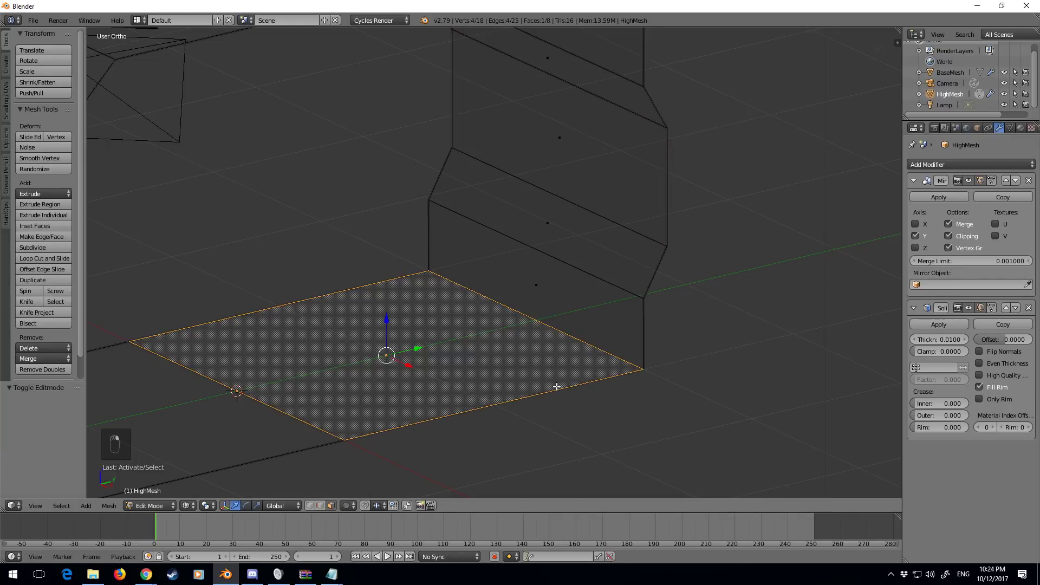
left_click(646, 408)
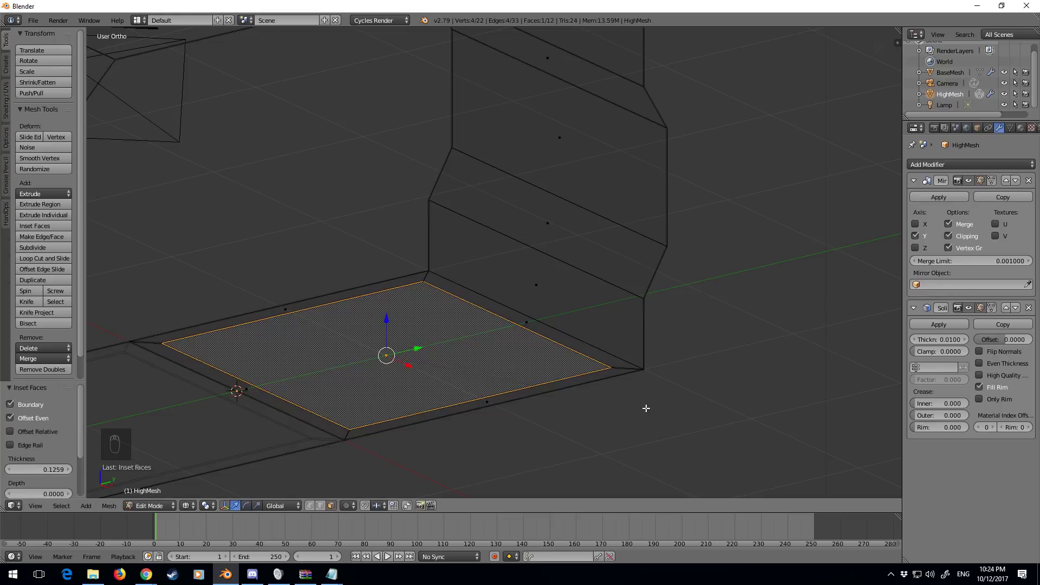
Bevel the inset floor face's border edges by 0.005 and delete the resulting narrow faces to open a panel gap
key("ctrl+b")
type(".005")
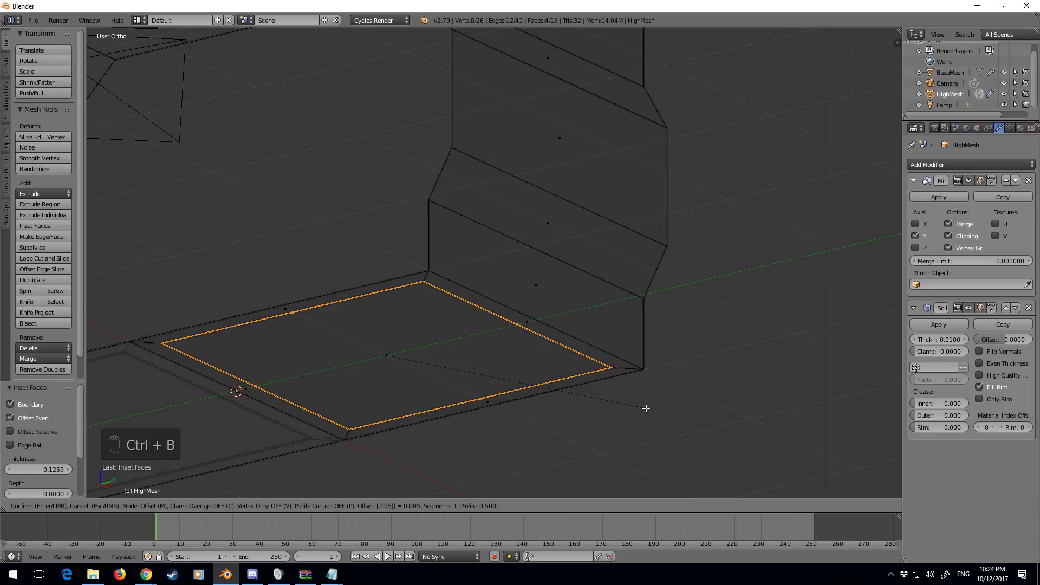
left_click(645, 408)
key("Delete")
left_click(625, 405)
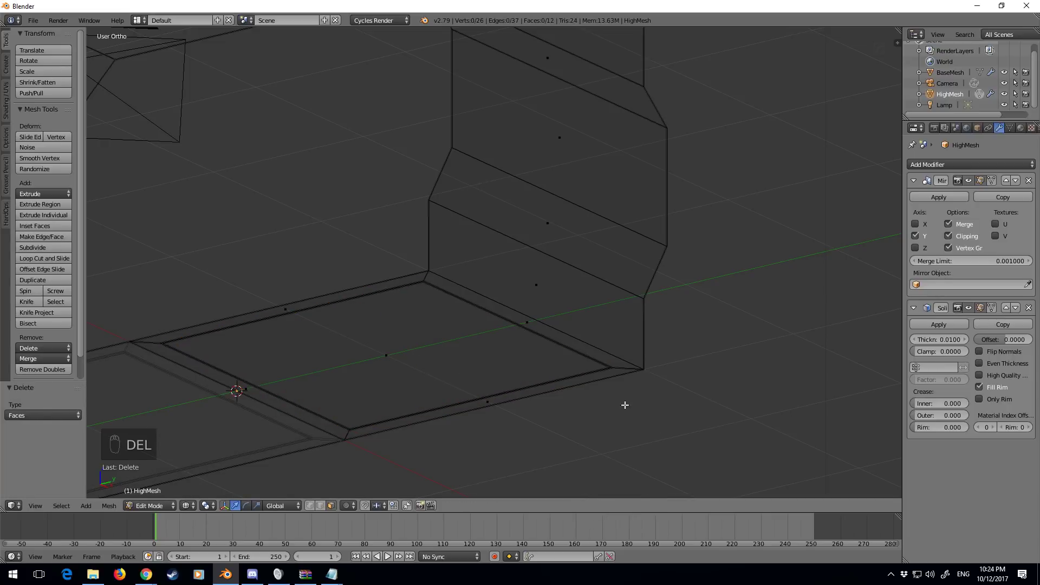
Inspect the floor's panel gap up close in solid shading, with and without Edit Mode
middle_click_drag(471, 406, 595, 312)
scroll(601, 355, "up", 5)
middle_click_drag(538, 384, 612, 277, "shift")
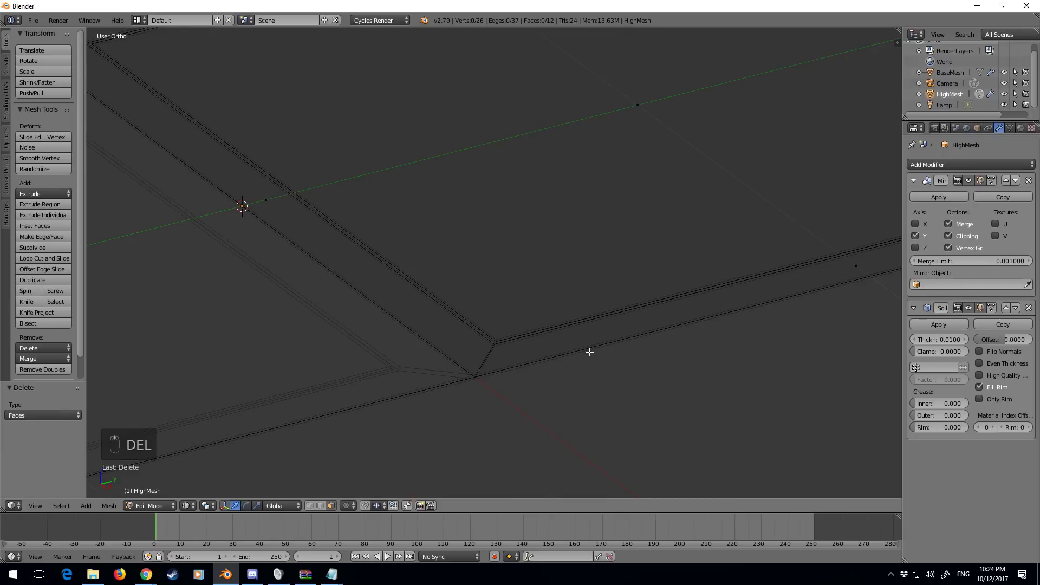
key("z")
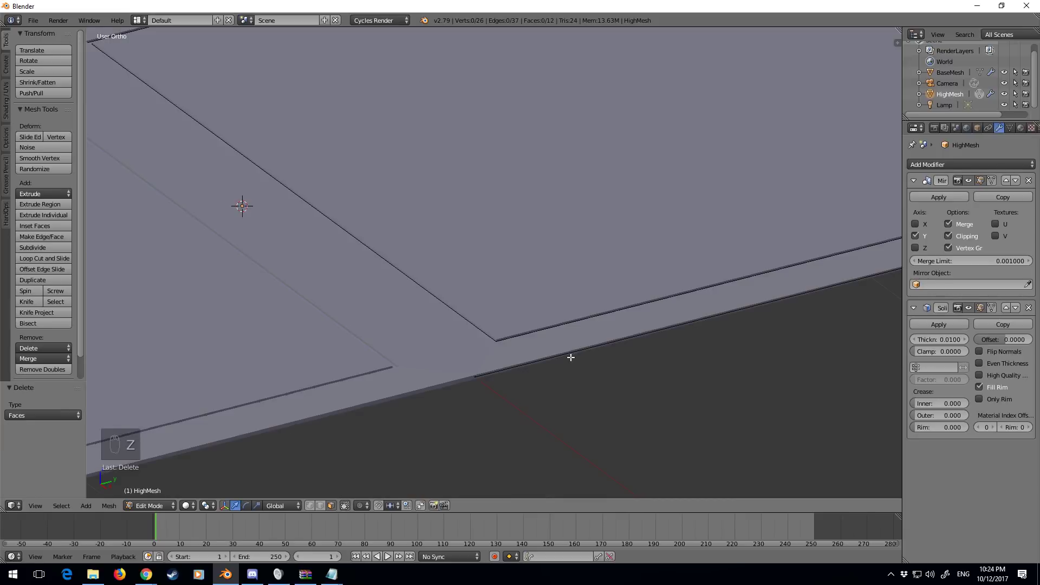
middle_click_drag(592, 352, 724, 437)
scroll(517, 297, "down", 10)
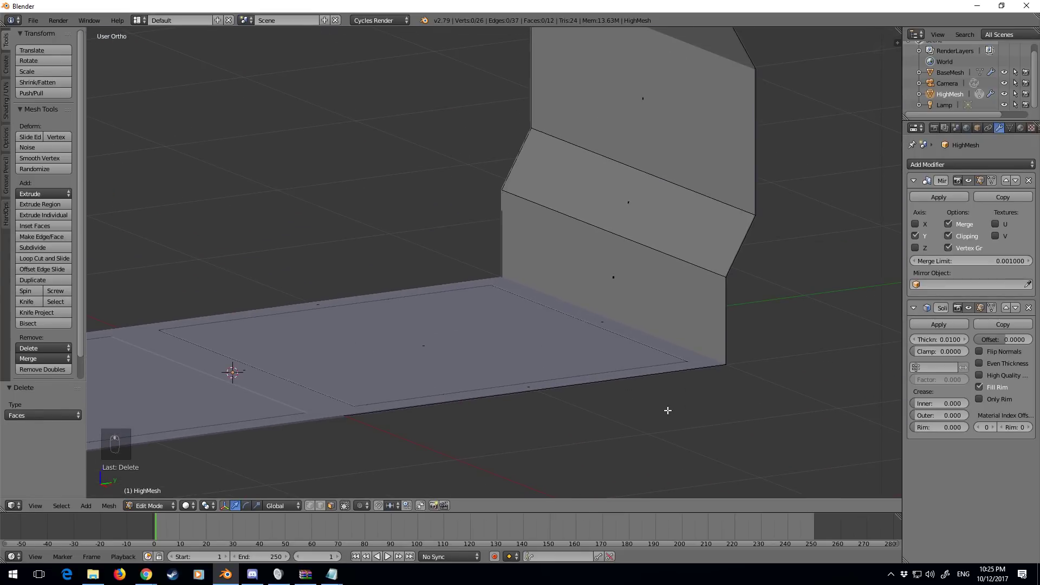
key("Tab")
middle_click_drag(685, 373, 614, 398)
key("Tab")
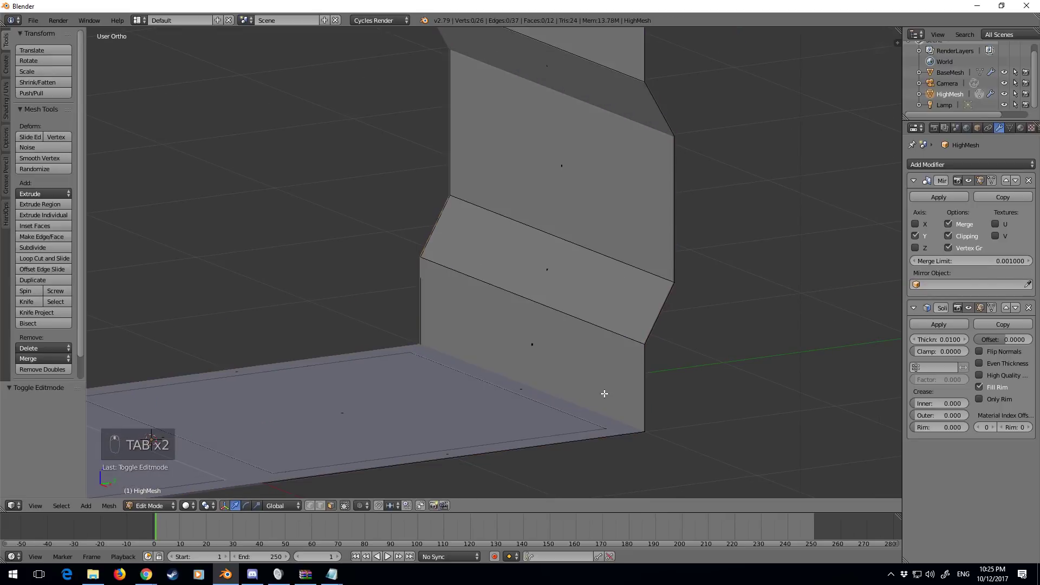
Return to wireframe display and add one centred loop cut running up the side wall and across the ceiling
key("z")
middle_click_drag(554, 358, 515, 397, "shift")
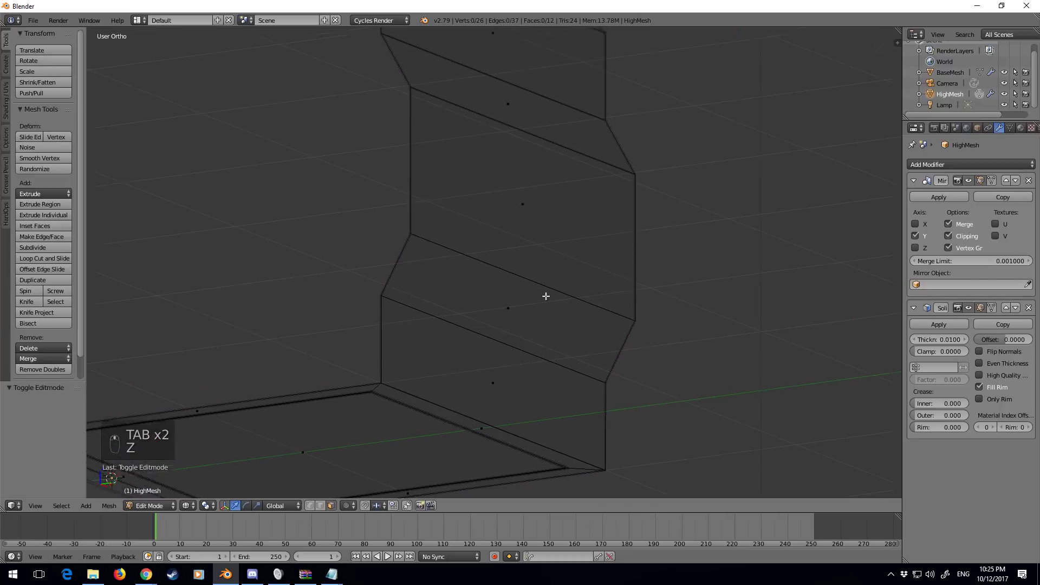
middle_click_drag(546, 297, 526, 382, "shift")
right_click(514, 303)
key("ctrl+r")
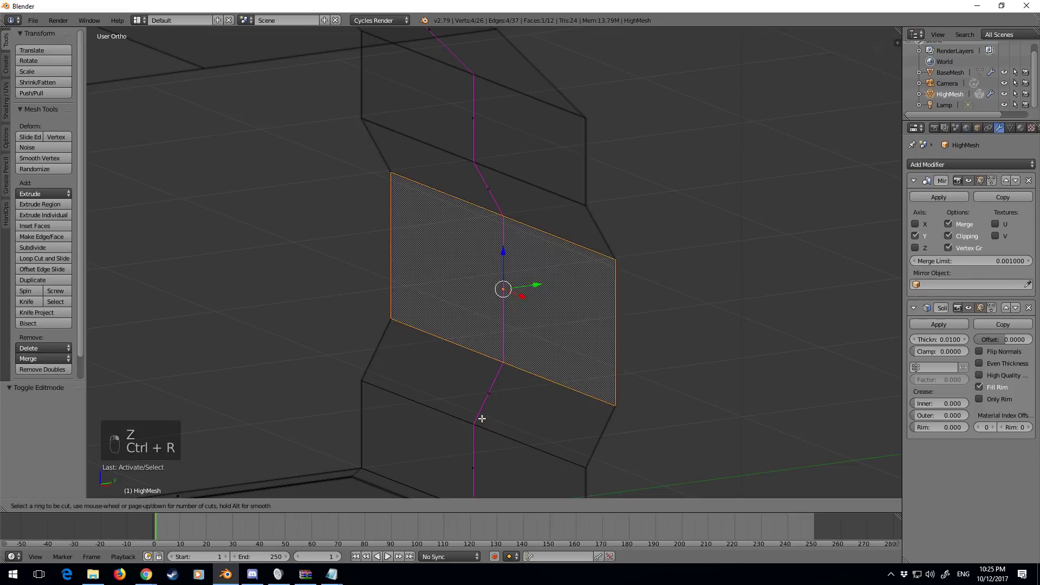
left_click(482, 419)
right_click(482, 418)
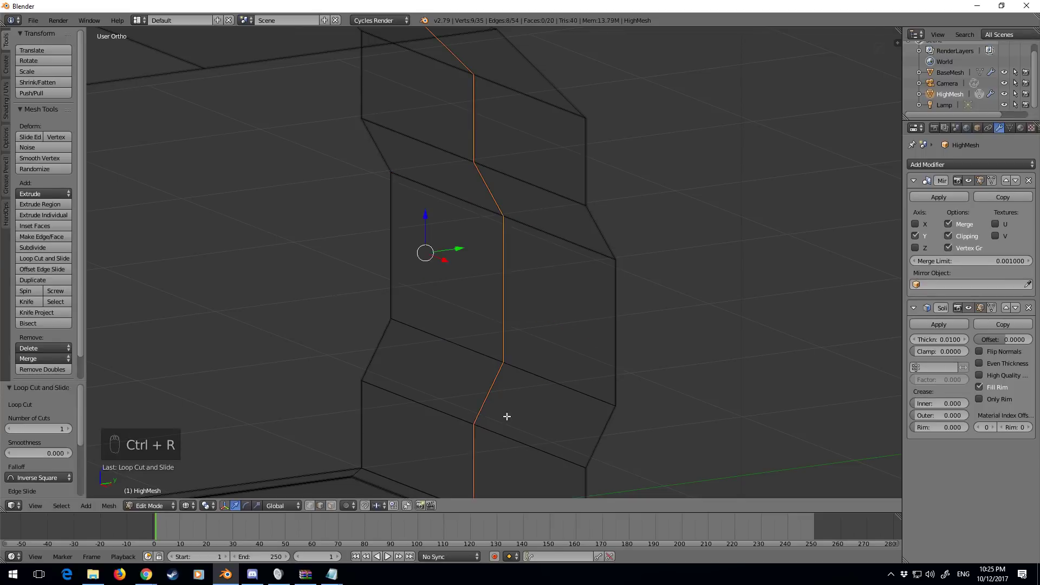
Inset the two large faces at the middle of the side wall individually by about 0.0675
middle_click_drag(507, 416, 561, 398)
left_click(330, 505)
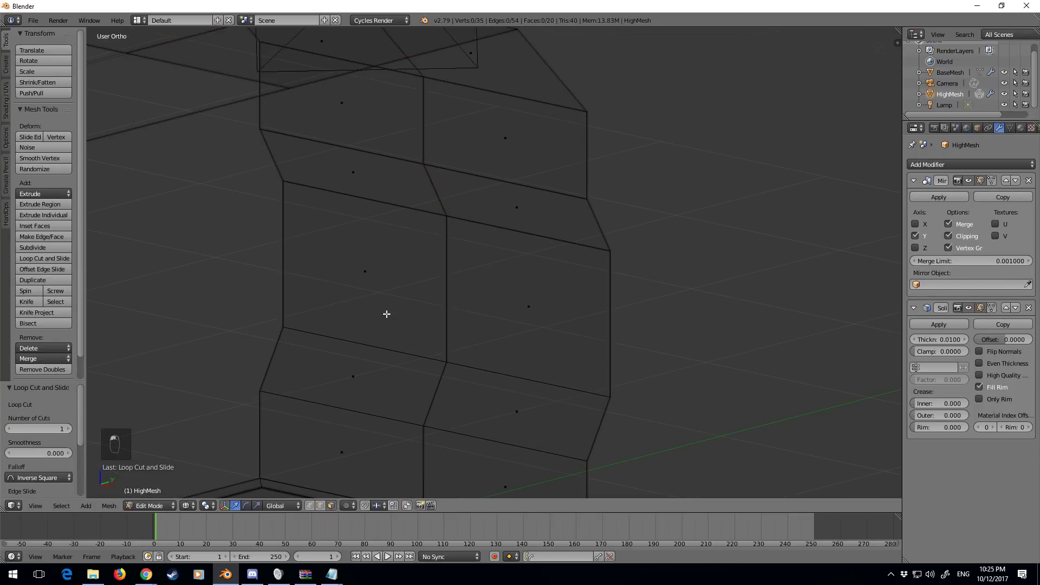
right_click(345, 265)
right_click(538, 320, "shift")
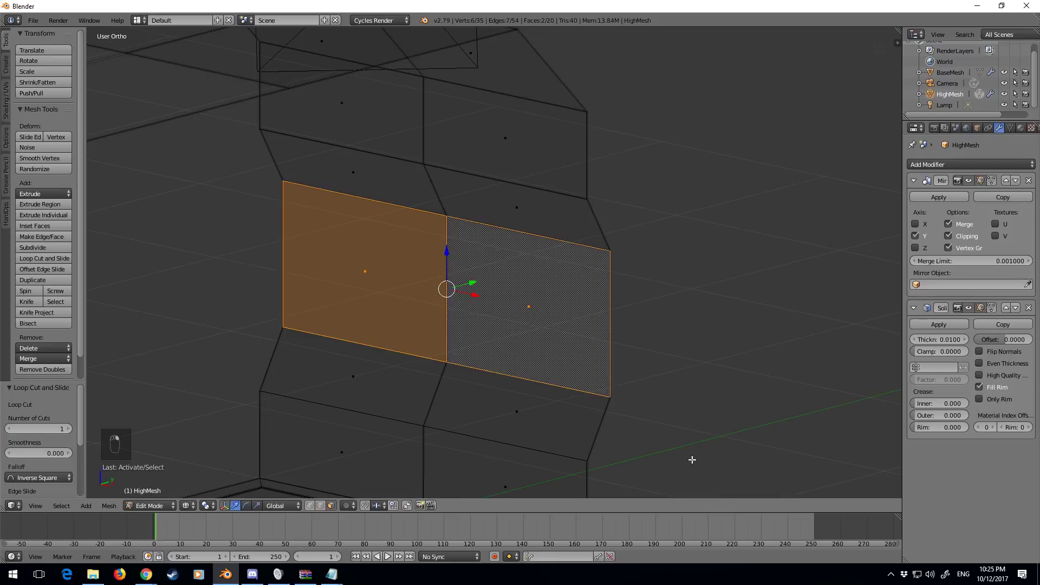
key("i")
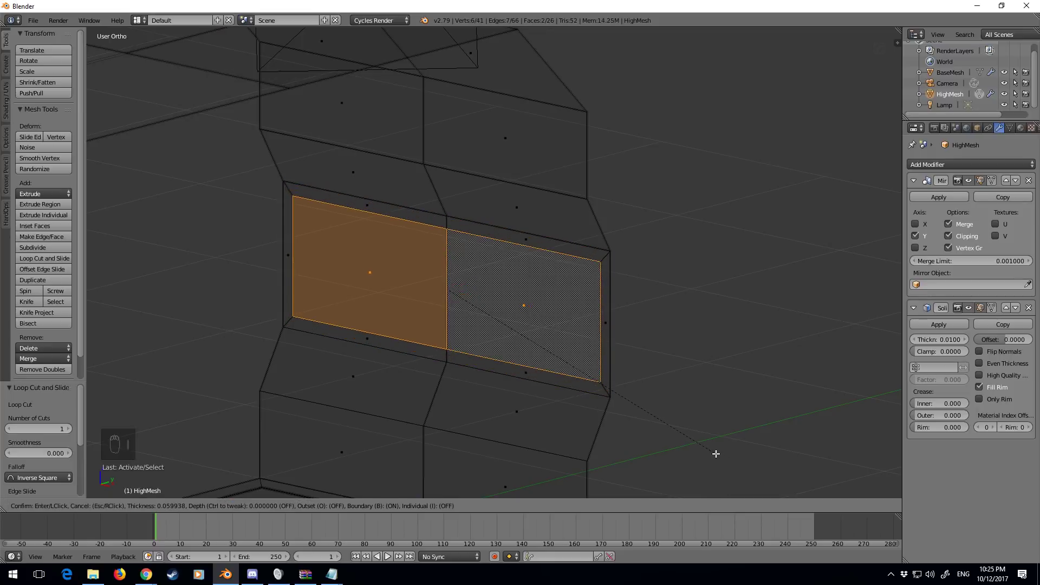
key("i")
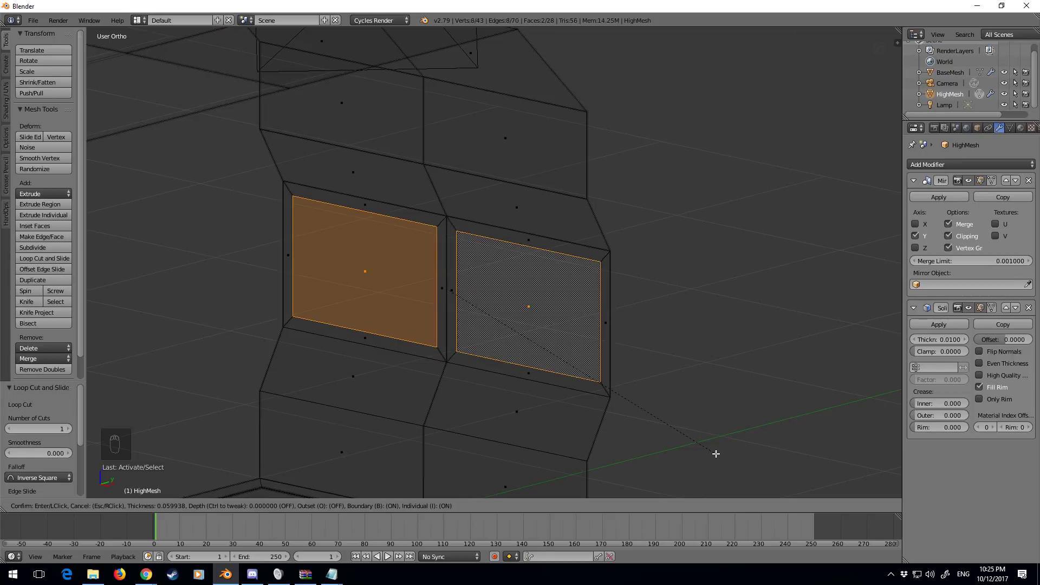
left_click(715, 454)
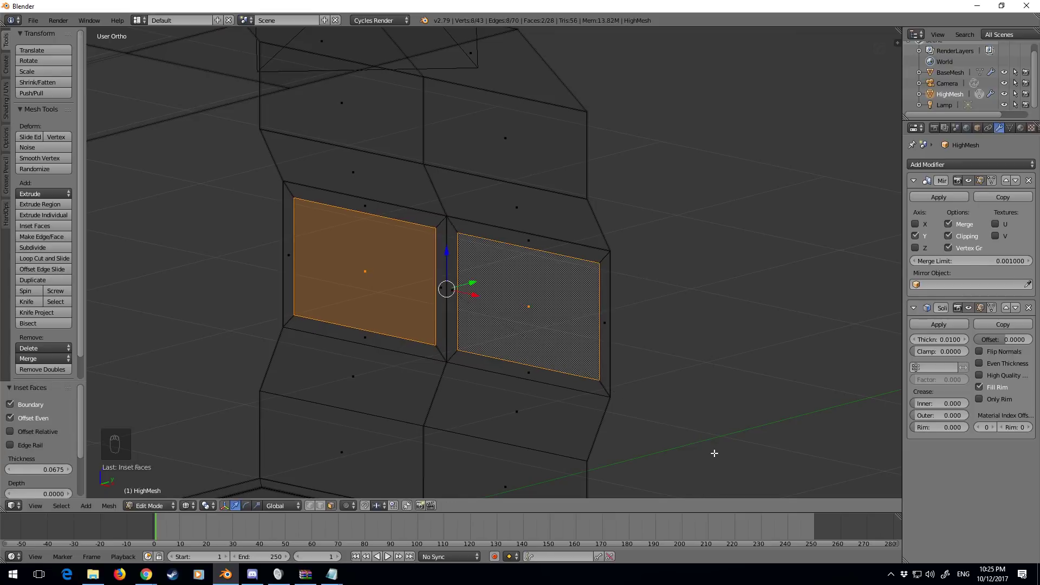
Bevel the borders of both inset wall faces by 0.005 and delete the resulting narrow faces
key("ctrl+b")
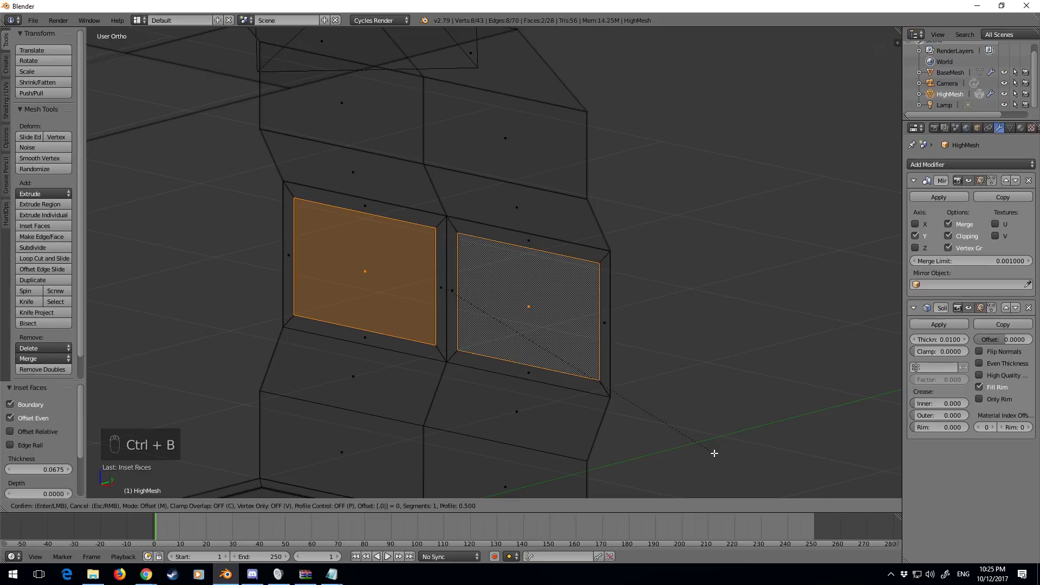
key("Return")
key("Delete")
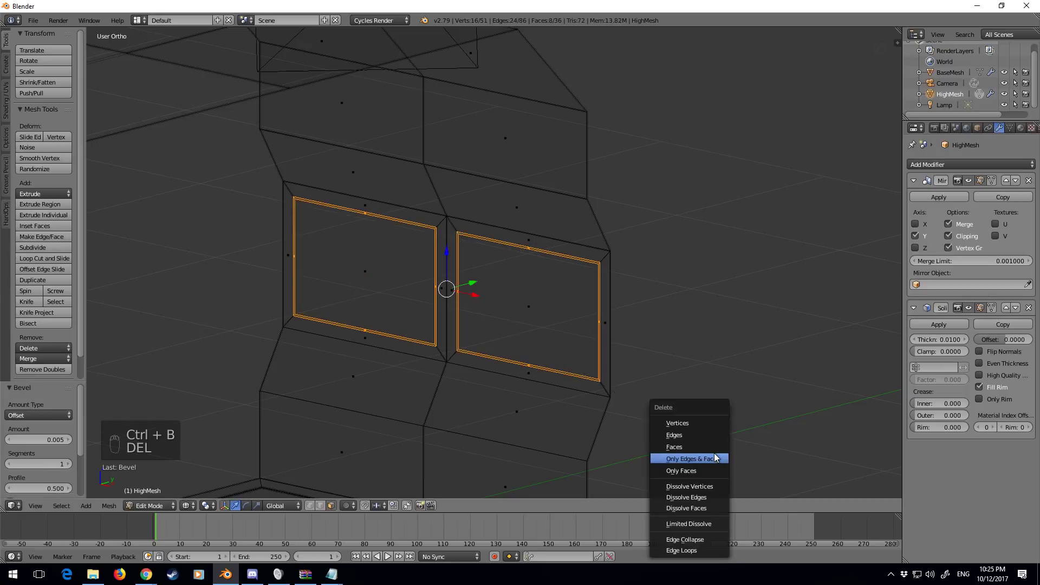
left_click(711, 447)
Add two evenly spaced loop cuts lengthwise through the two sloped faces just below the ceiling
middle_click_drag(583, 287, 572, 364, "shift")
middle_click_drag(572, 364, 442, 357)
middle_click_drag(504, 184, 462, 279, "shift")
left_click(632, 239)
left_click(553, 283, "shift")
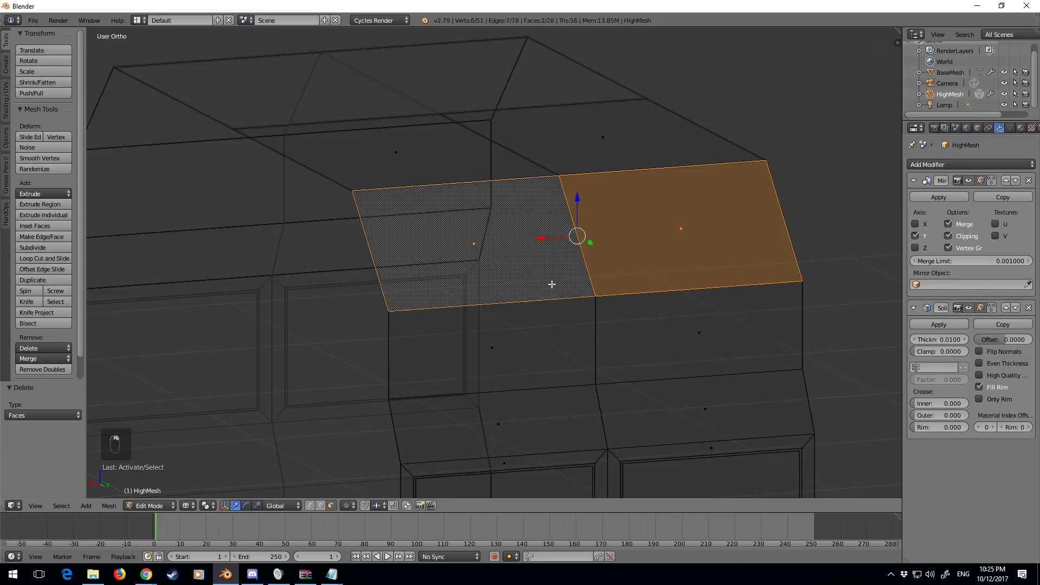
middle_click_drag(553, 283, 552, 221)
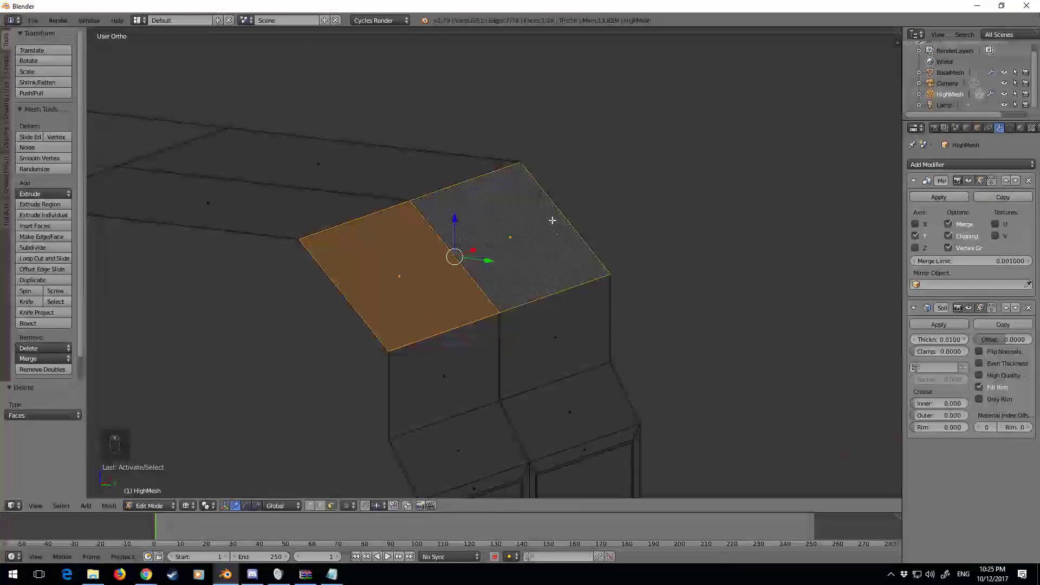
key("ctrl+r")
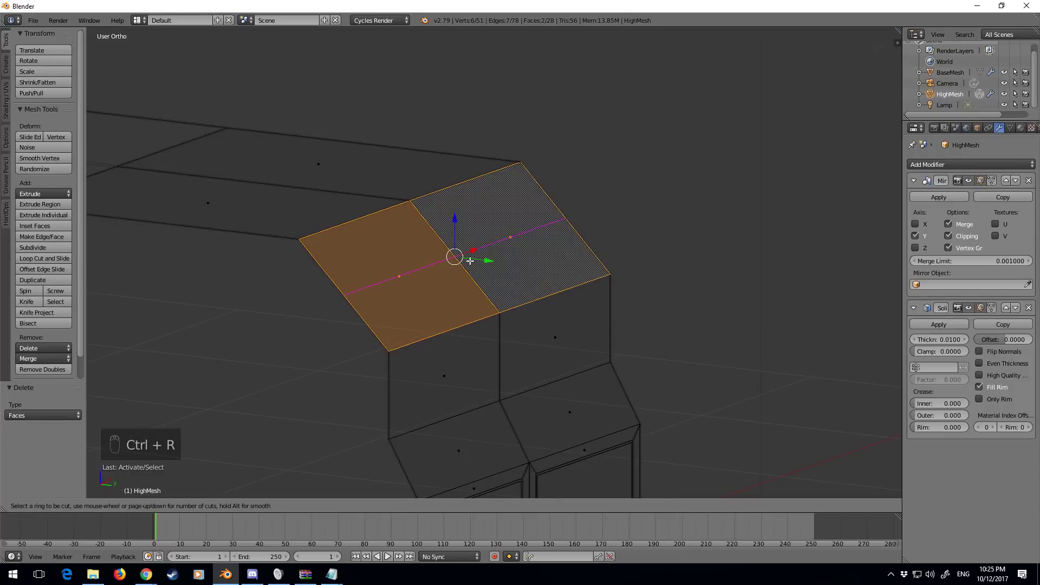
scroll(470, 260, "up", 1)
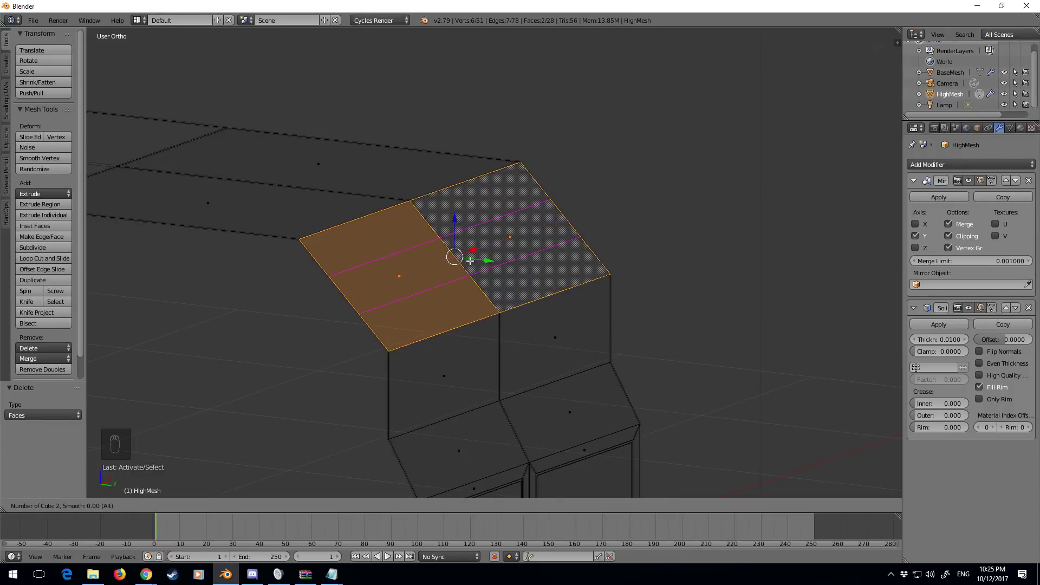
left_click(469, 261)
right_click(469, 261)
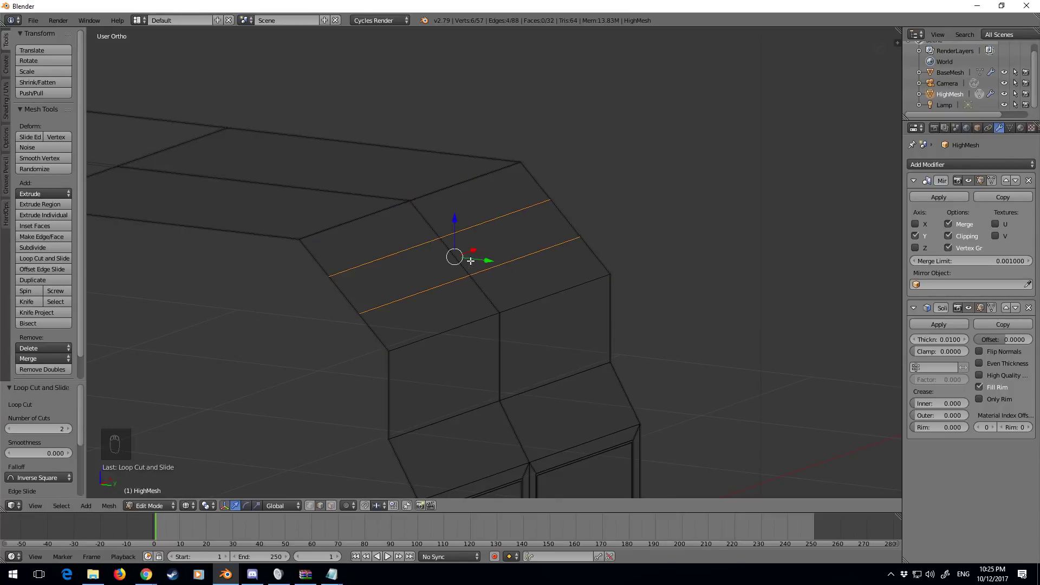
Inset the two middle strip faces of the upper slope individually by about 0.036
left_click(333, 506)
right_click(496, 231)
right_click(394, 277, "shift")
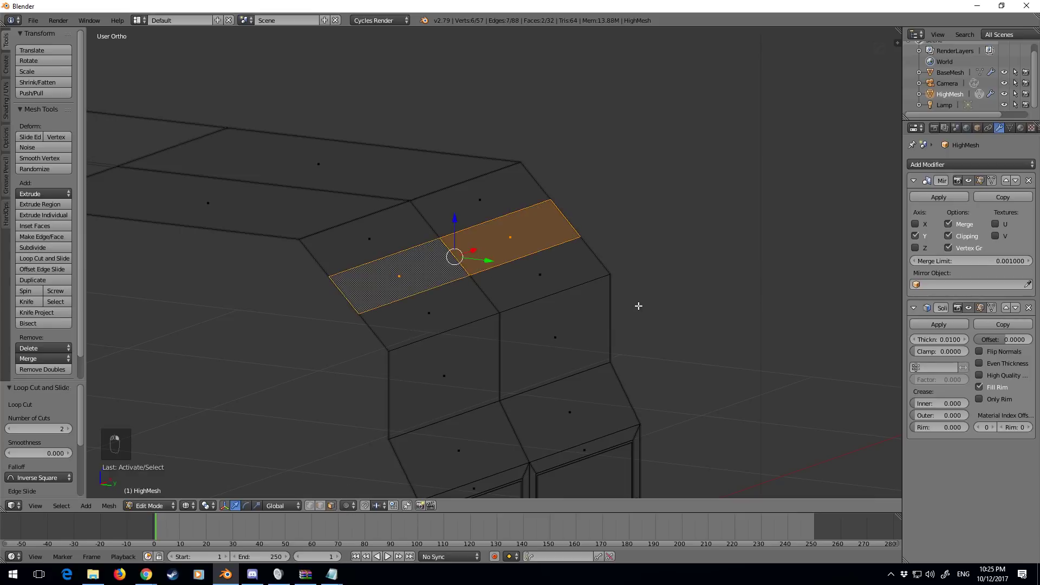
key("i")
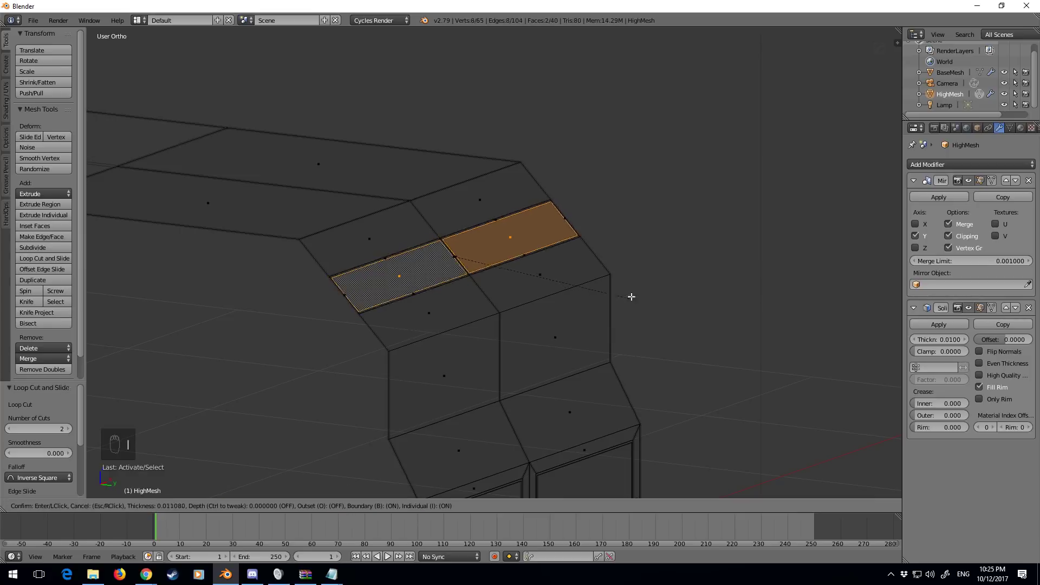
left_click(584, 278)
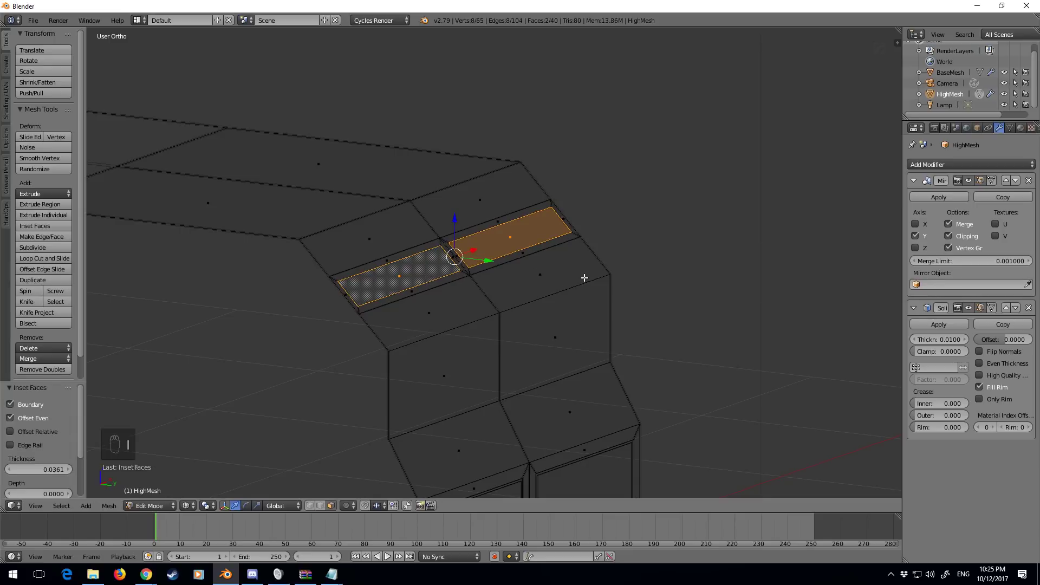
Bevel the borders of the two inset slope strips by 0.005 and delete the resulting narrow faces
key("ctrl+b")
type(".005")
key("Return")
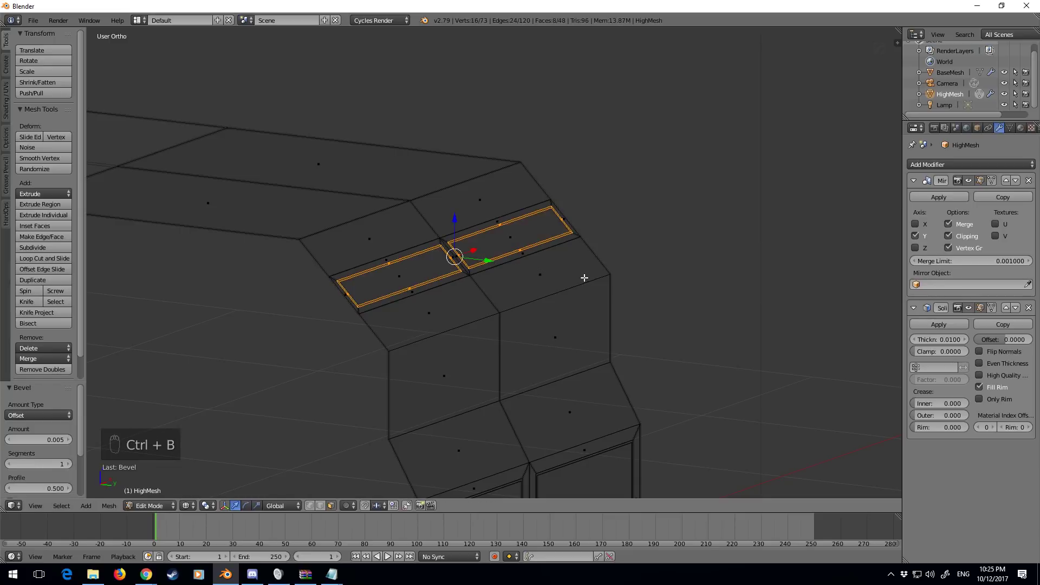
key("Delete")
left_click(587, 276)
Add one centred loop cut along the ceiling, halfway between the mirror line and the upper slope
middle_click_drag(587, 277, 548, 179)
scroll(472, 251, "up", 3)
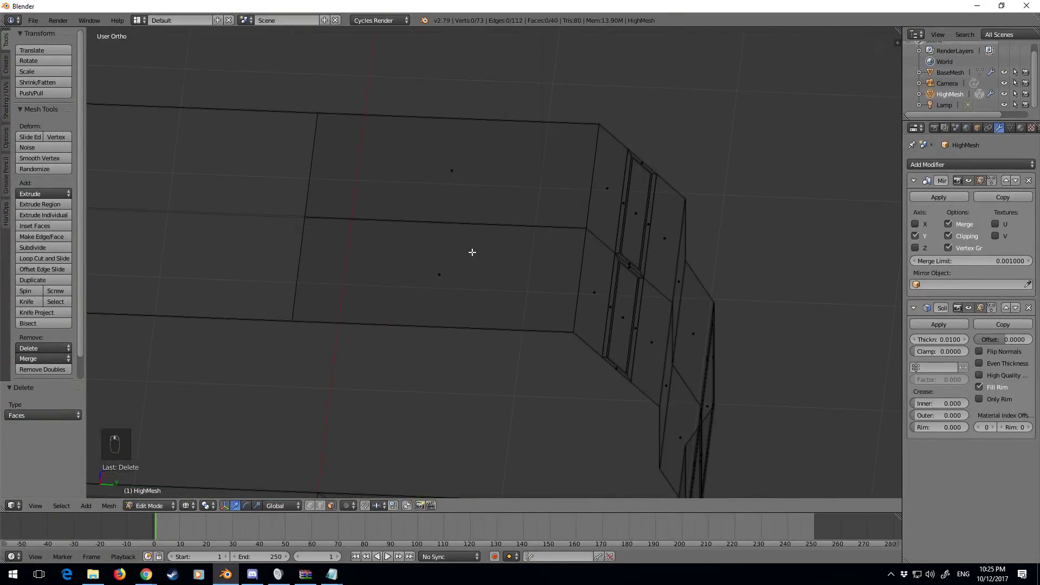
key("ctrl+r")
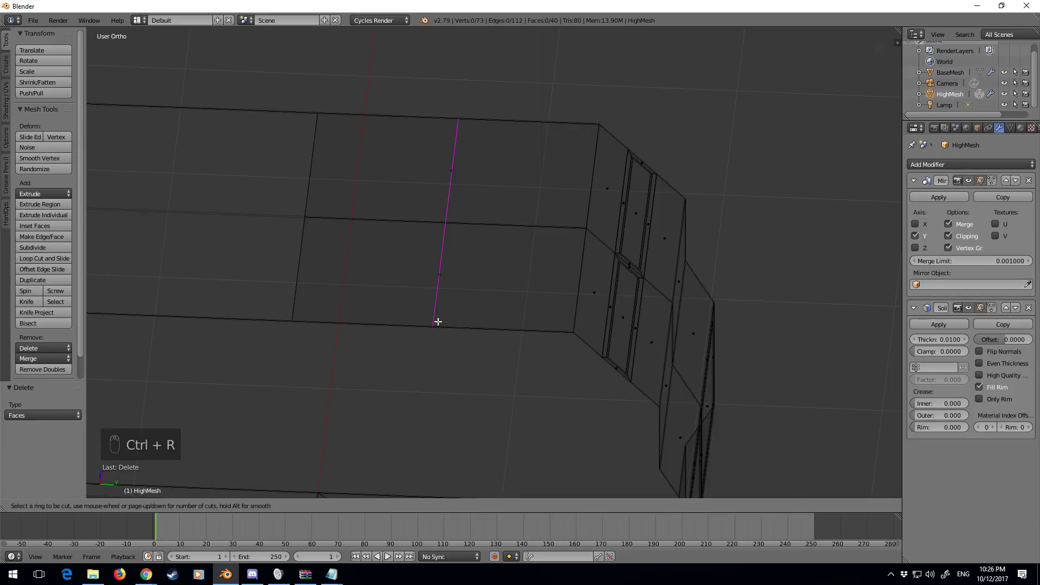
left_click(438, 322)
right_click(425, 274)
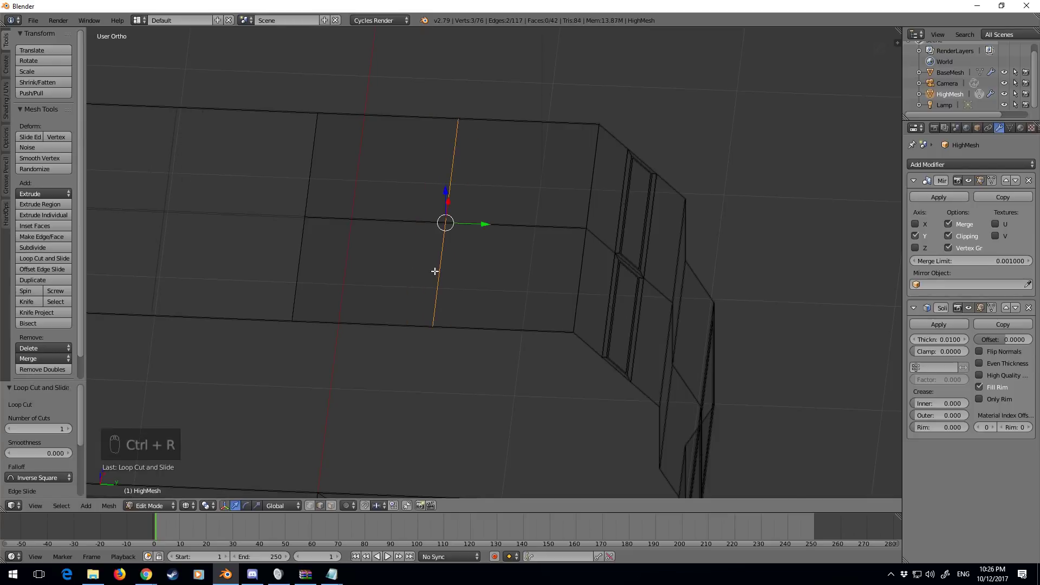
Add two evenly spaced crosswise loop cuts in each half of the ceiling segment
key("ctrl+r")
scroll(434, 271, "up", 1)
left_click(435, 269)
right_click(474, 202)
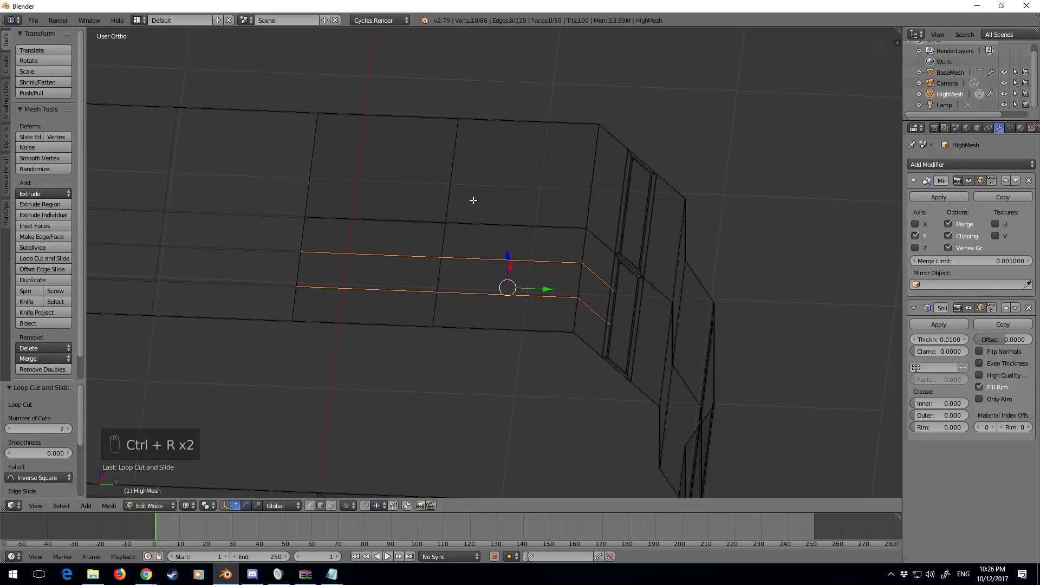
key("ctrl+r")
left_click(455, 190)
right_click(455, 189)
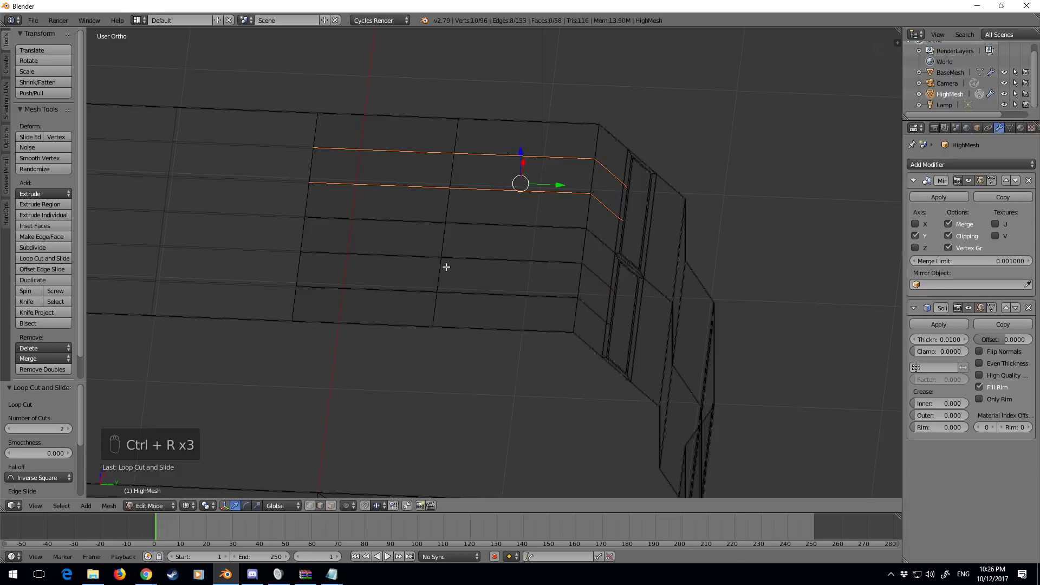
Move the two middle edges of the lengthwise ceiling cut about 0.41 along Y towards the wall
right_click(445, 230)
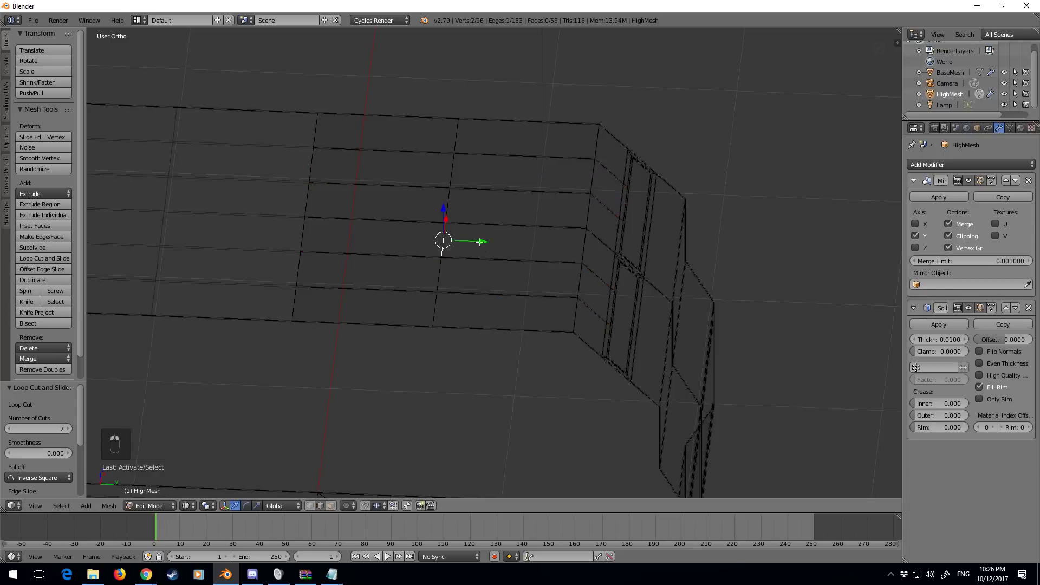
right_click(436, 205, "shift")
left_click_drag(486, 225, 552, 232)
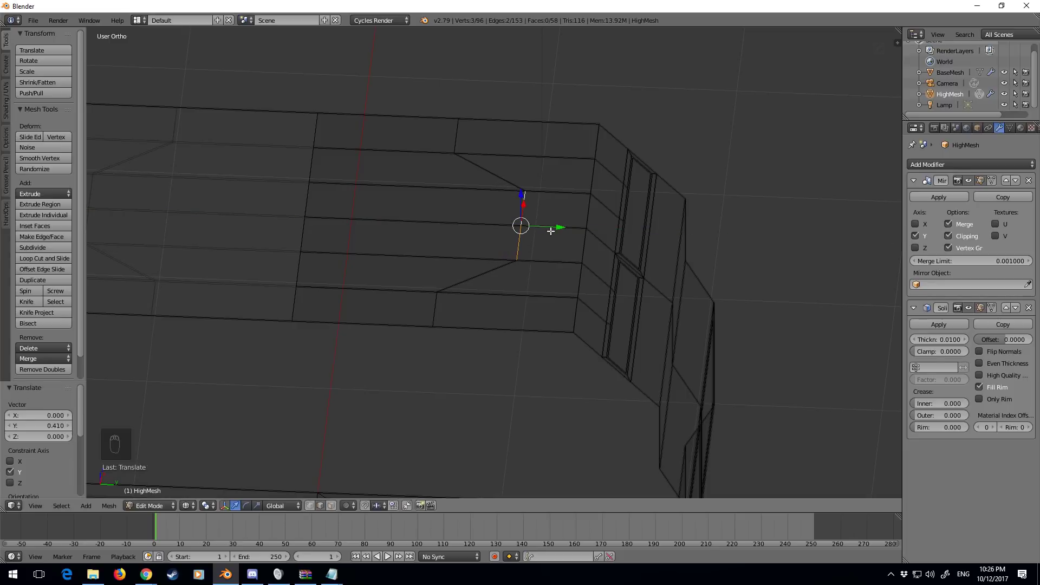
Bevel the whole stepped ceiling edge loop by 0.005 and delete the resulting narrow faces
right_click(497, 274, "alt+shift")
key("ctrl+b")
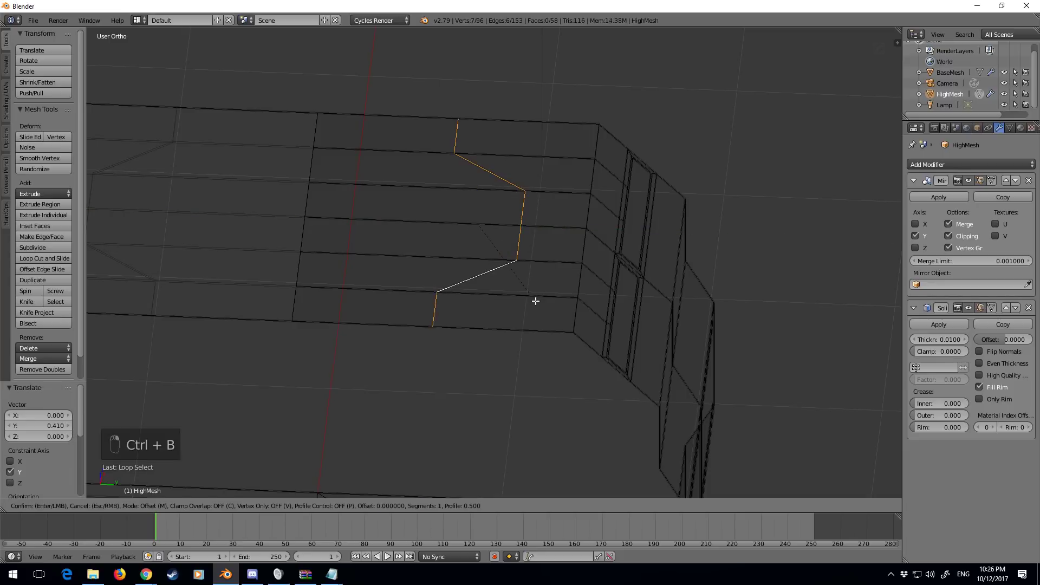
type(".005")
key("Return")
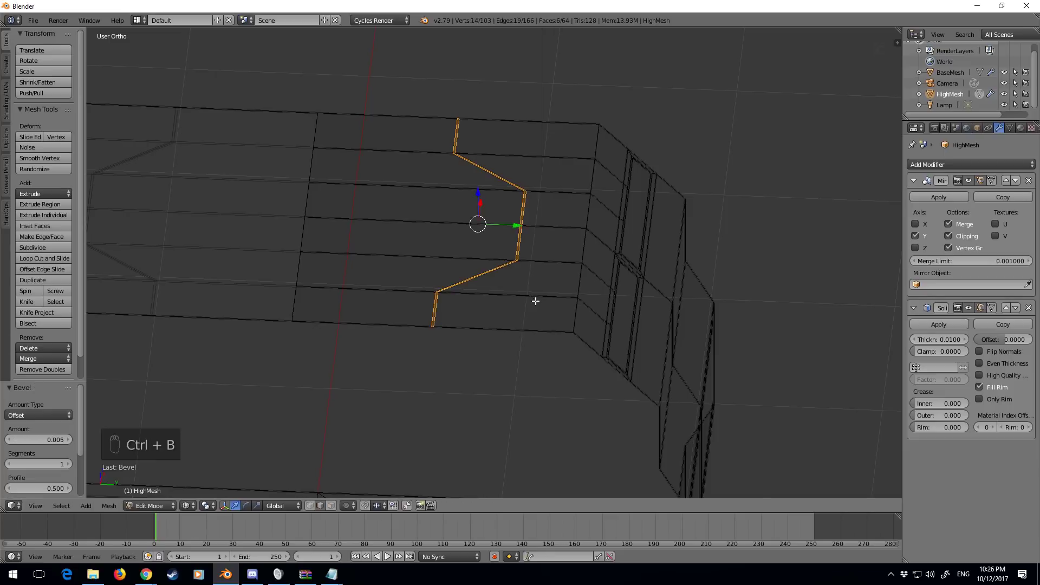
key("Delete")
left_click(539, 300)
Examine the wall and ceiling panel gaps in solid shading, outside and back in Edit Mode
mouse_move(534, 299)
middle_mouse_down()
mouse_move(478, 265)
mouse_move(538, 302)
mouse_move(464, 369)
mouse_move(513, 323)
mouse_move(542, 250)
middle_mouse_up()
key("z")
key("z")
key("z")
key("Tab")
scroll(531, 324, "up", 3)
middle_click_drag(531, 324, 490, 332)
key("Tab")
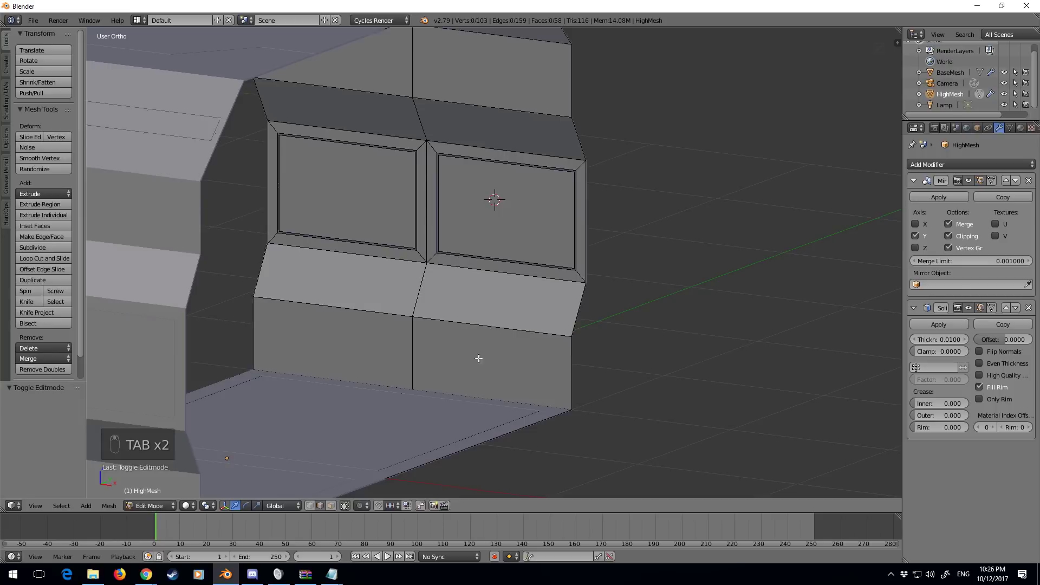
Add one centred horizontal loop cut along the lowest wall faces and two vertical loop cuts in each half of the lower wall
key("ctrl+r")
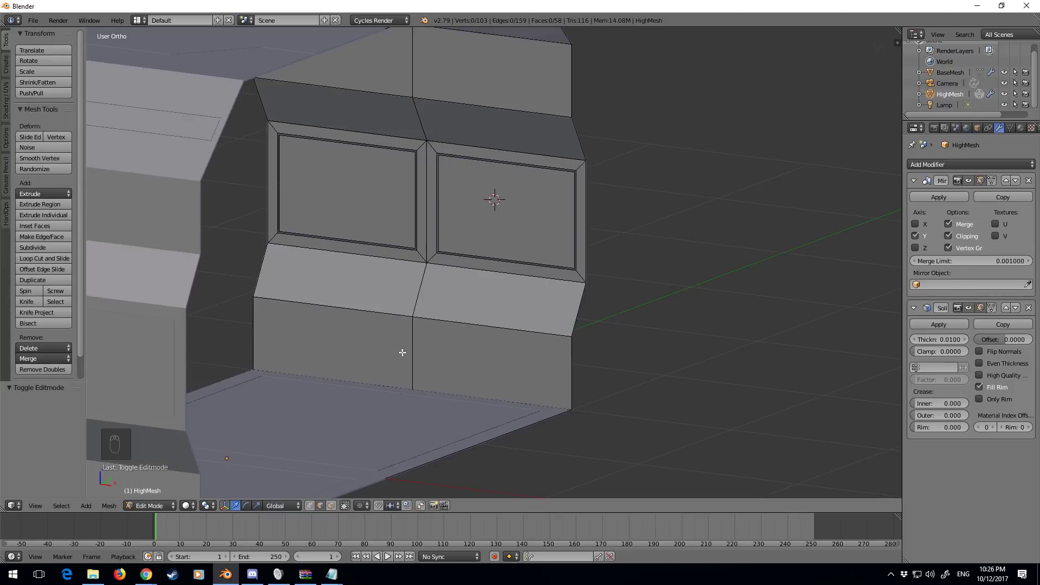
key("ctrl+r")
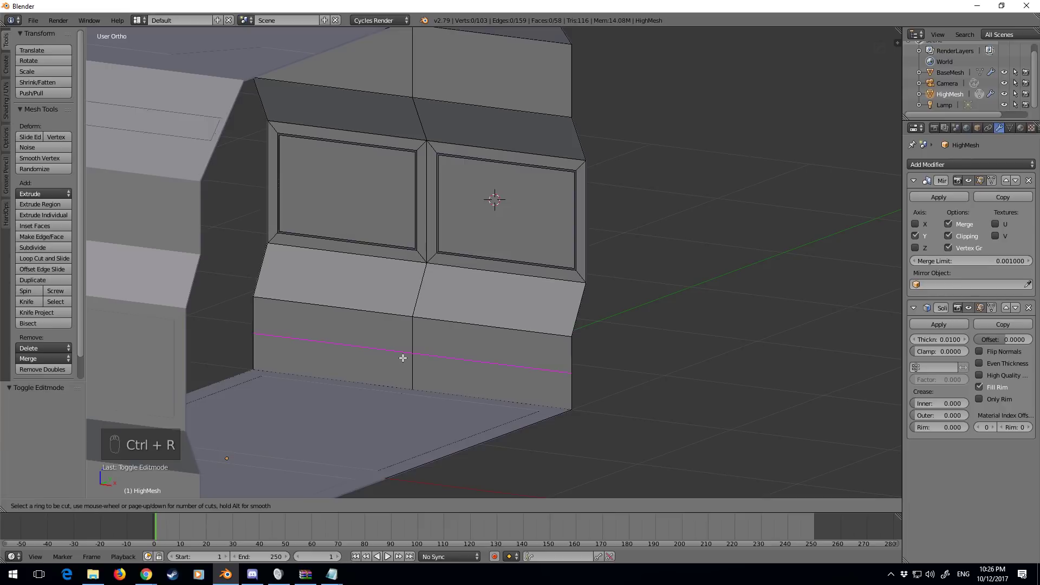
left_click(403, 358)
key("ctrl+r")
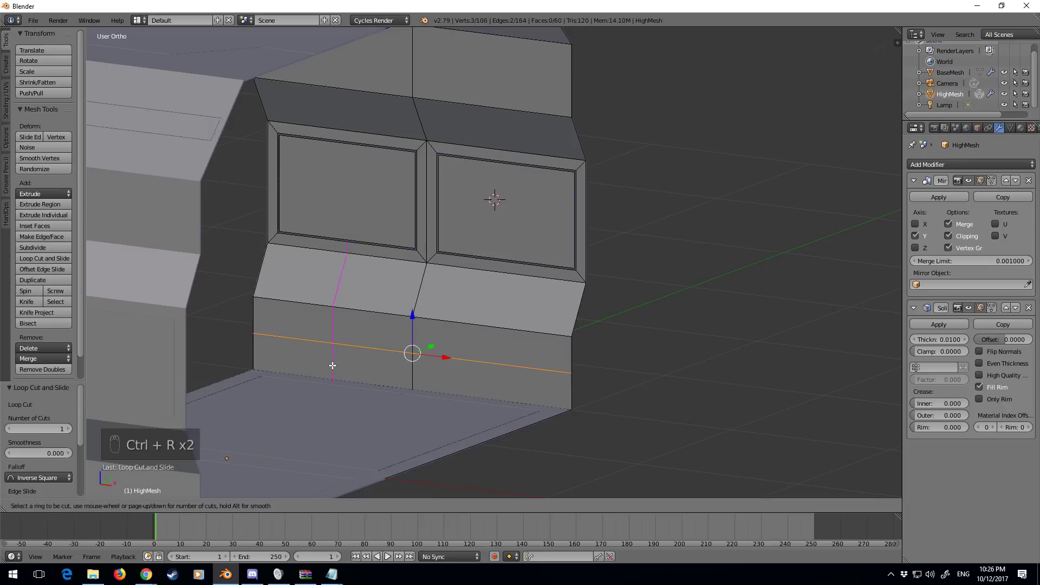
scroll(332, 364, "up", 1)
left_click(333, 365)
left_click(332, 365)
key("ctrl+r")
left_click(484, 370)
left_click(484, 370)
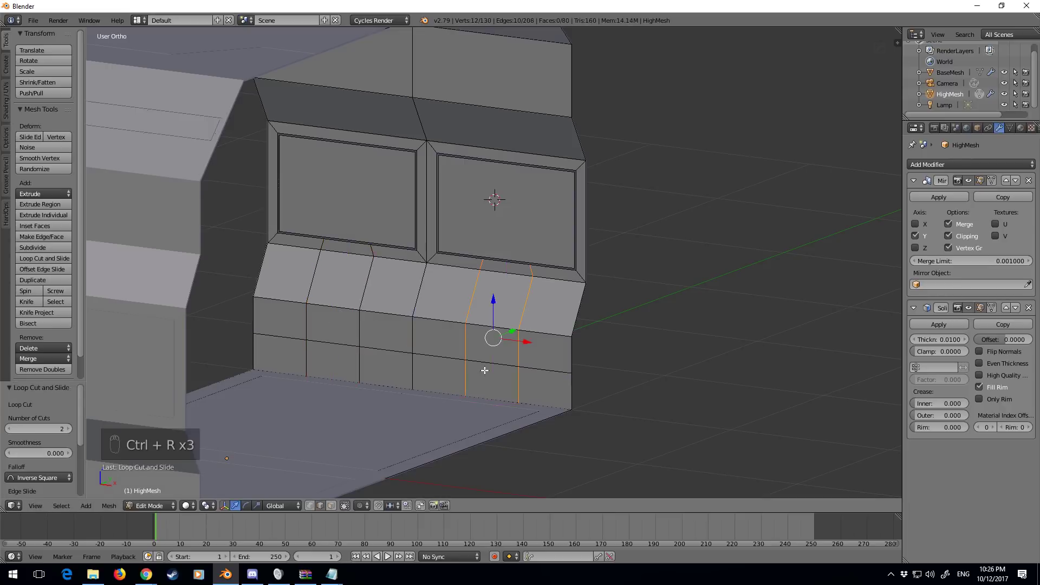
Raise the two middle edges of the lower wall's horizontal cut by about 0.1 along Z
left_click(321, 505)
right_click(383, 356)
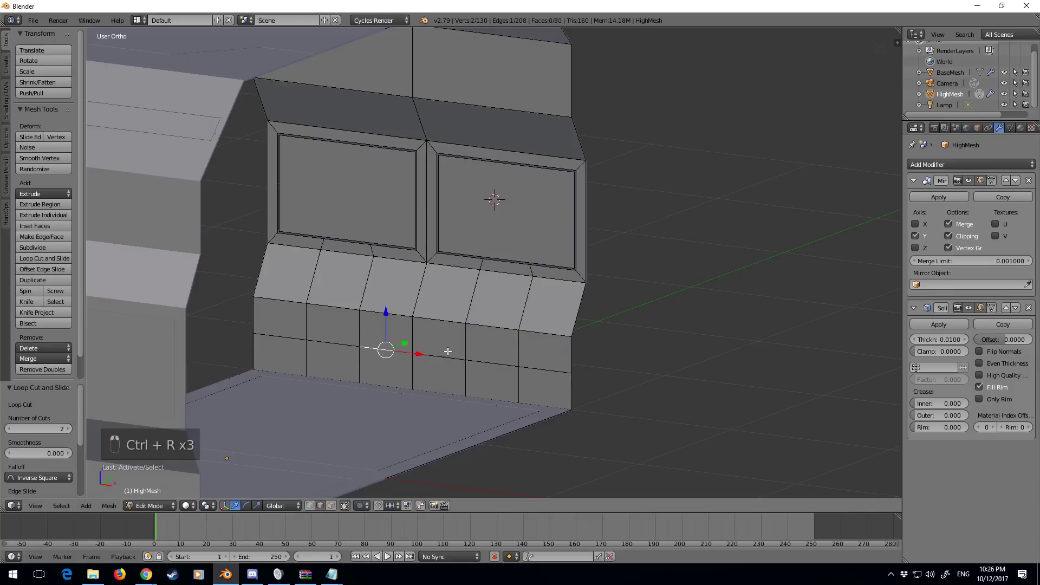
right_click(447, 355, "shift")
left_click_drag(417, 319, 416, 301)
Bevel the stepped edge loop on the lower wall by 0.005 and delete the resulting narrow faces
right_click(456, 342, "alt")
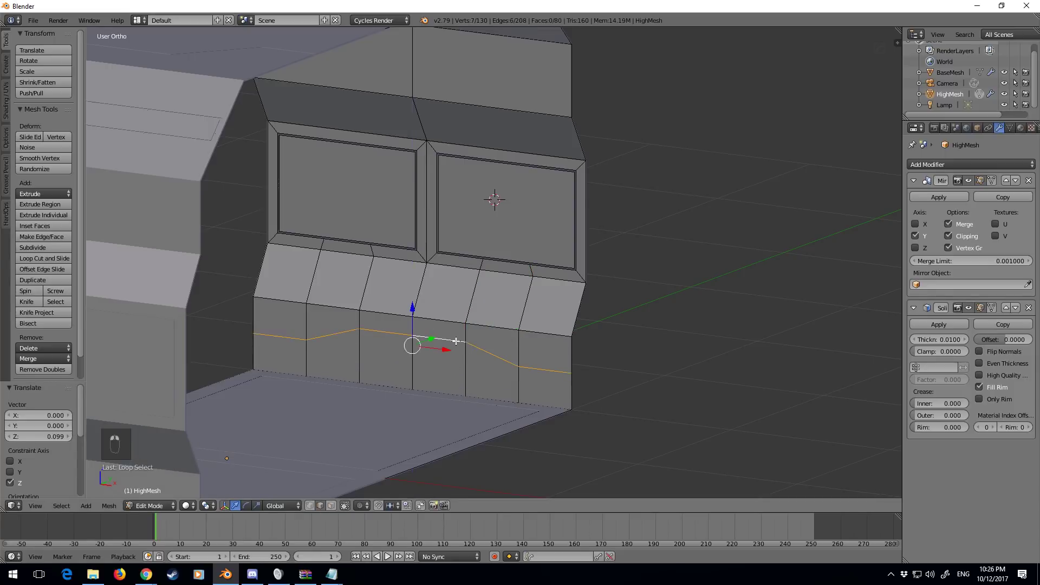
key("ctrl+b")
left_click(474, 347)
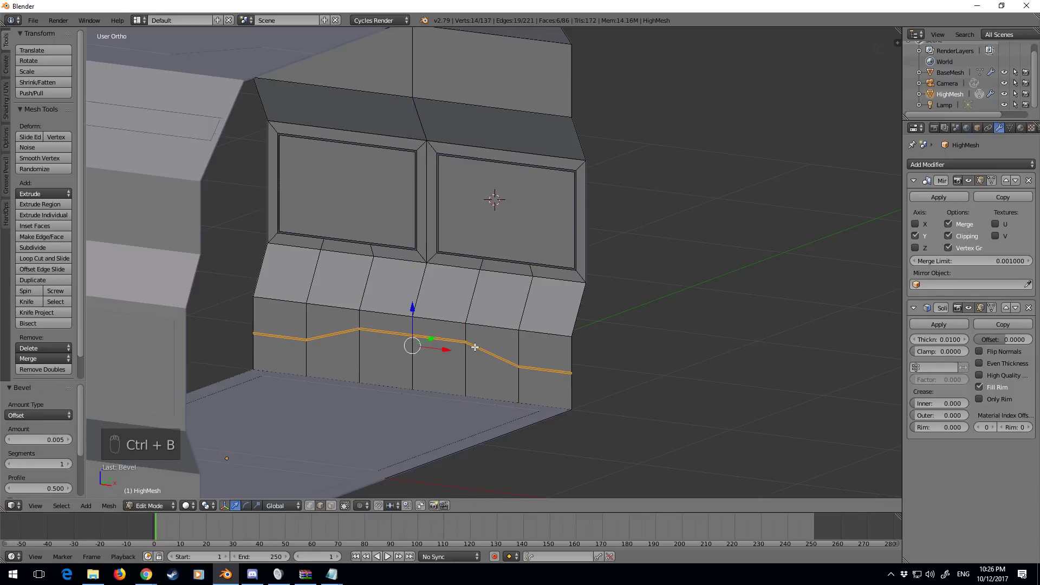
key("Delete")
left_click(475, 348)
Inset the upper wall's vertical face and the sloped face below it together by 0.05, in the half still facing left
scroll(520, 350, "down", 4)
key("z")
key("z")
key("z")
mouse_move(499, 272)
middle_mouse_down()
mouse_move(464, 222)
mouse_move(476, 260)
middle_mouse_up()
scroll(488, 260, "up", 6)
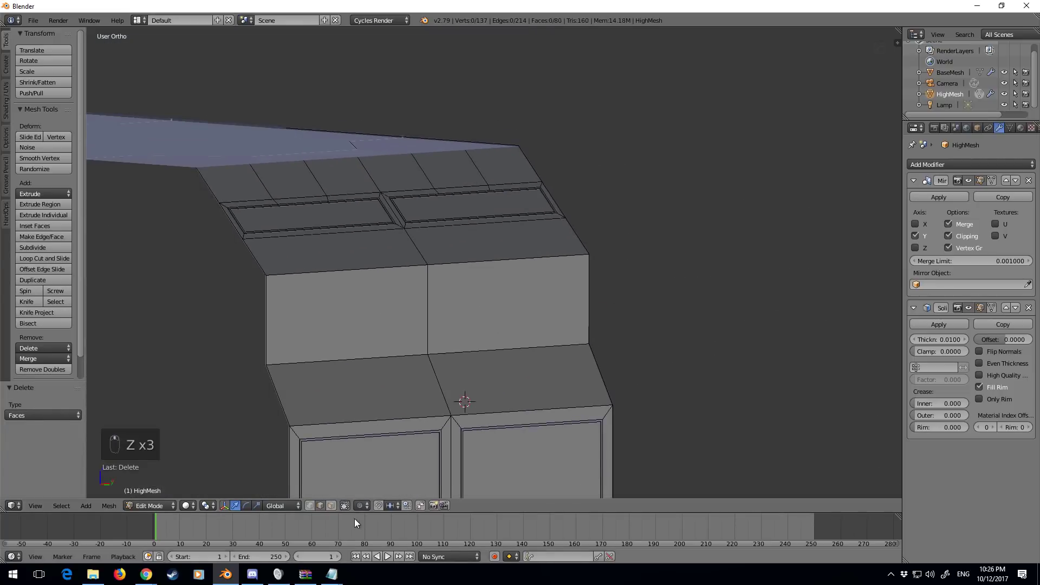
left_click(420, 333)
left_click(440, 391, "shift")
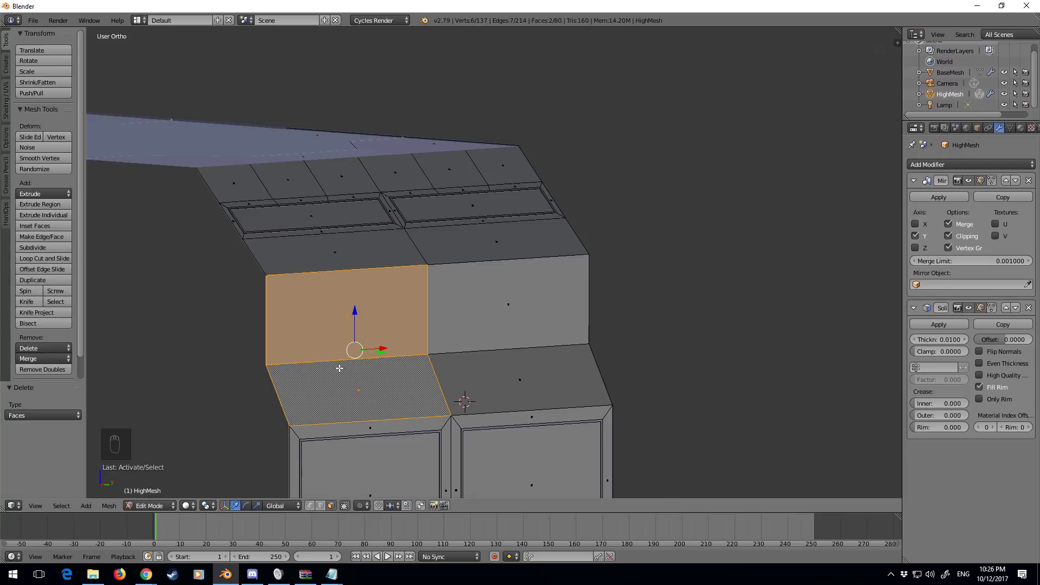
key("i")
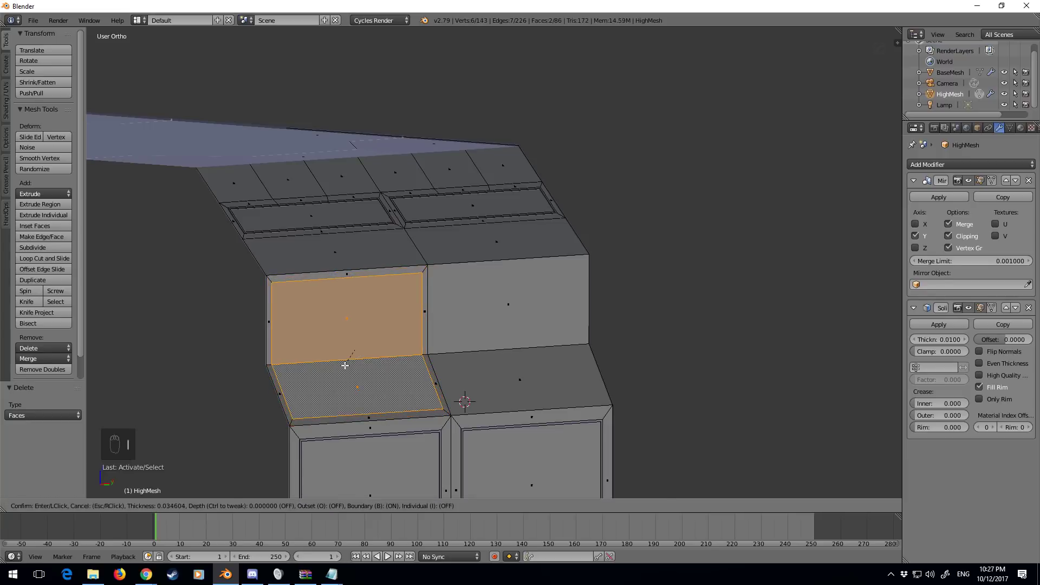
type("0.05")
key("Return")
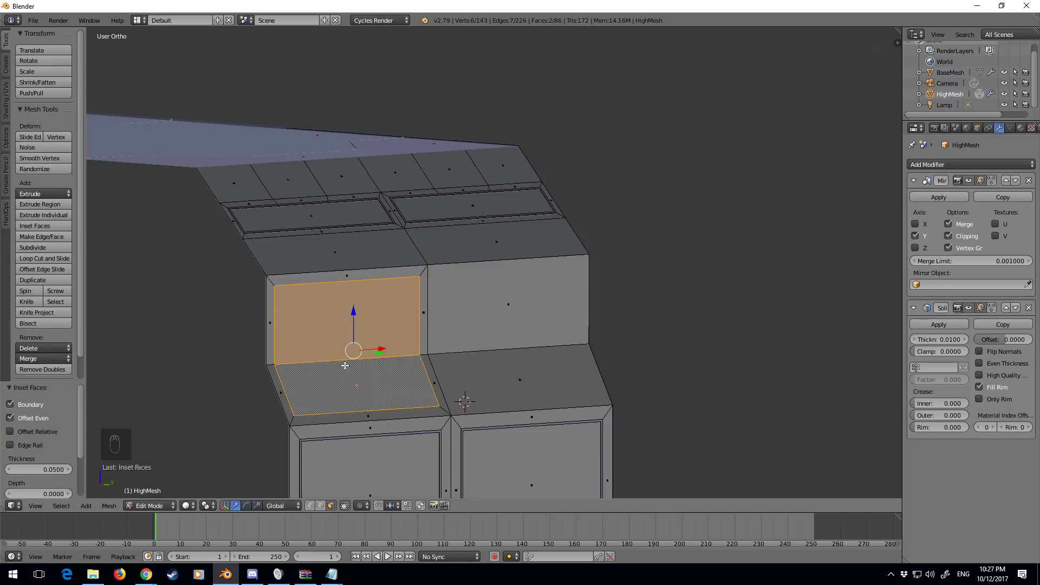
key("ctrl+b")
left_click(345, 366)
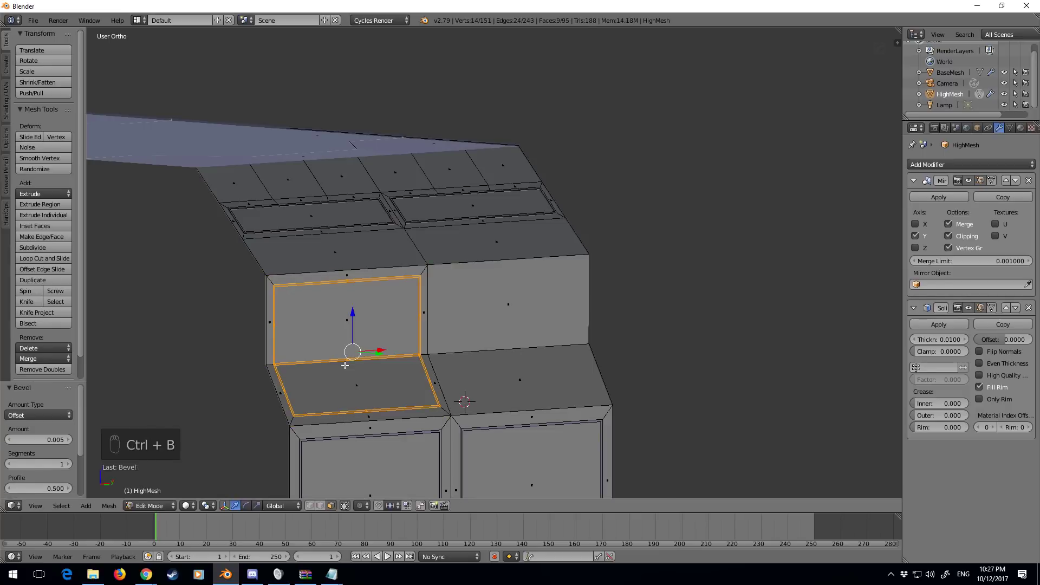
key("ctrl+z")
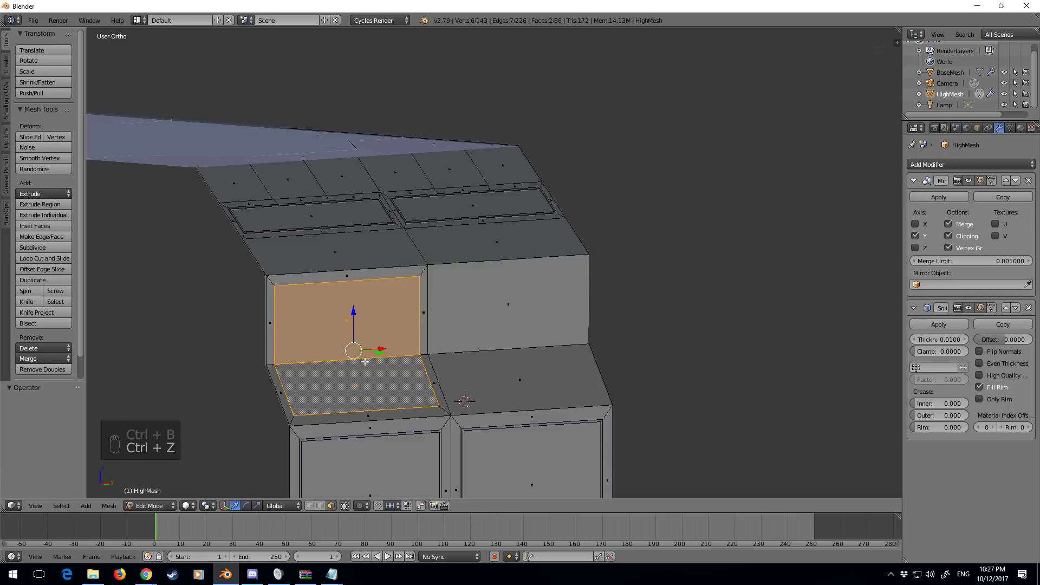
Bevel only the outline of the inset upper-wall panel, without its middle fold edge, by 0.005 and delete the narrow faces
right_click(345, 359, "shift")
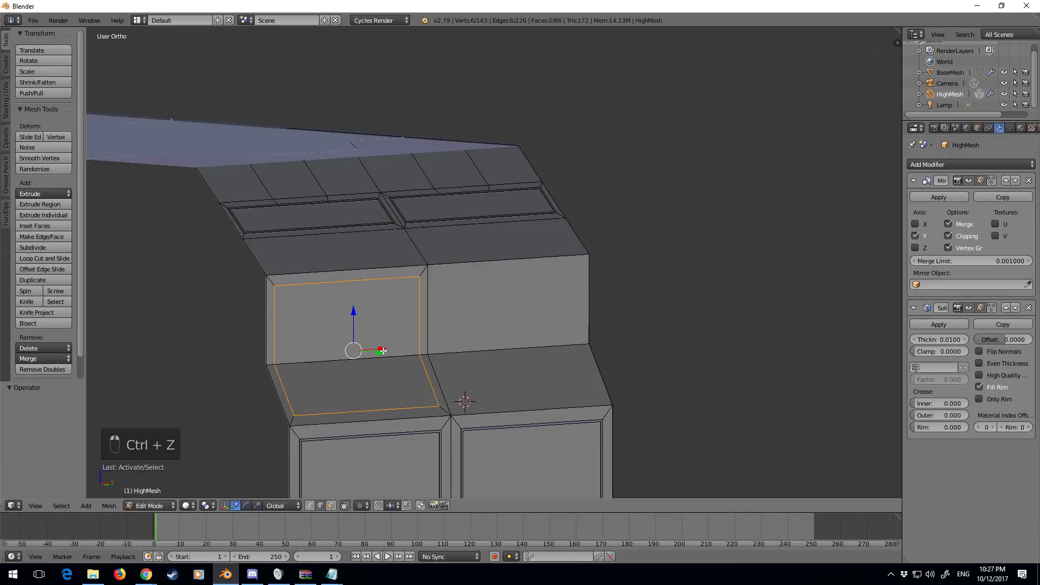
key("ctrl+b")
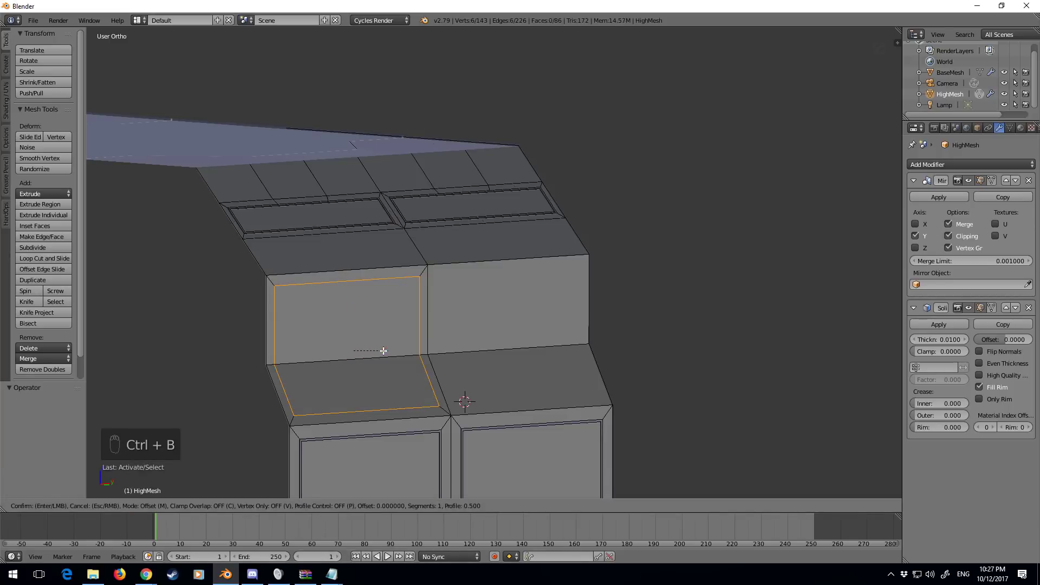
left_click(384, 350)
key("Delete")
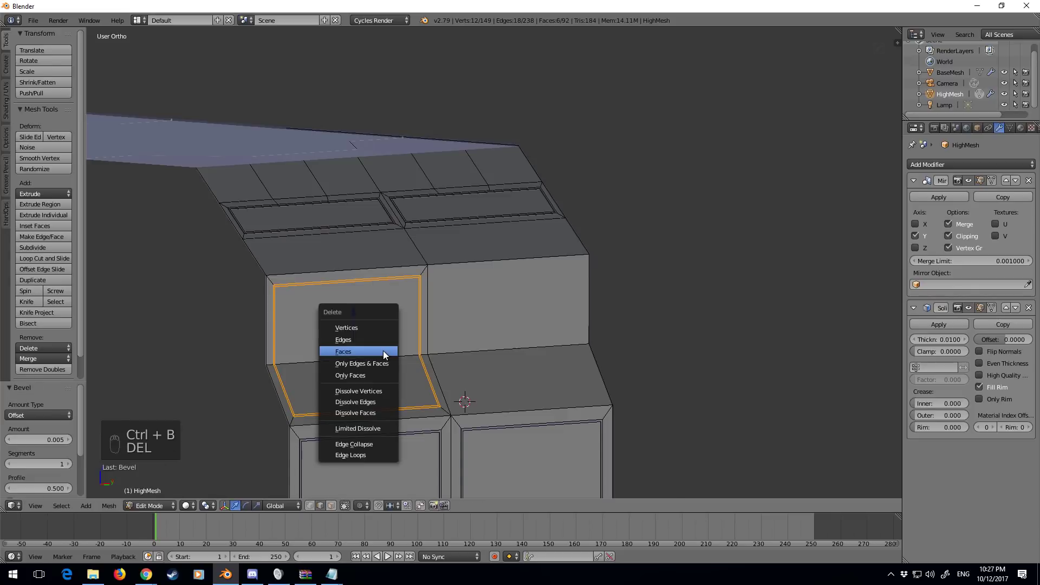
left_click(383, 351)
Inset the matching vertical and sloped upper-wall faces in the other half together by 0.05
right_click(533, 369)
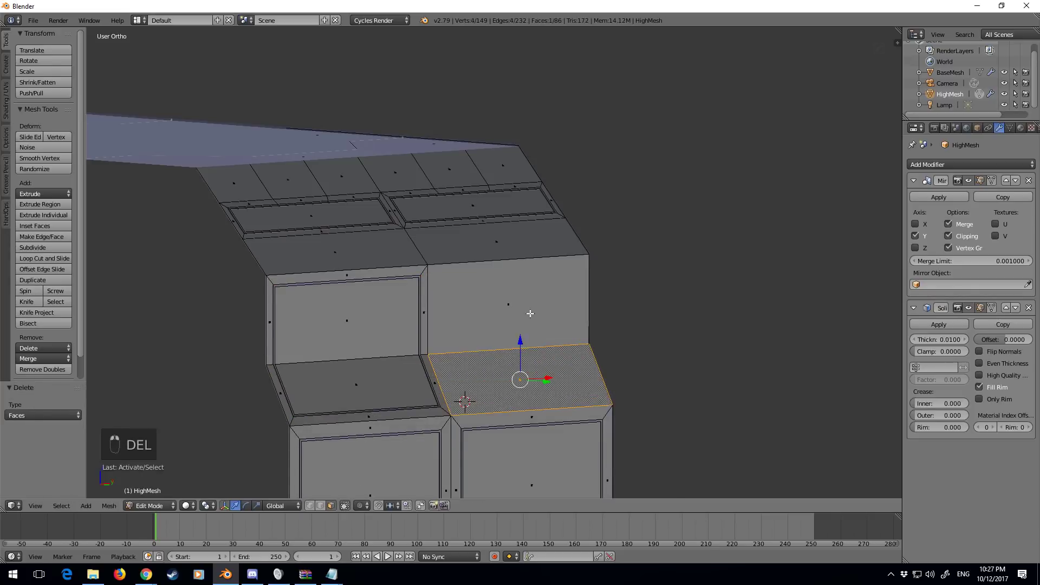
right_click(515, 312, "shift")
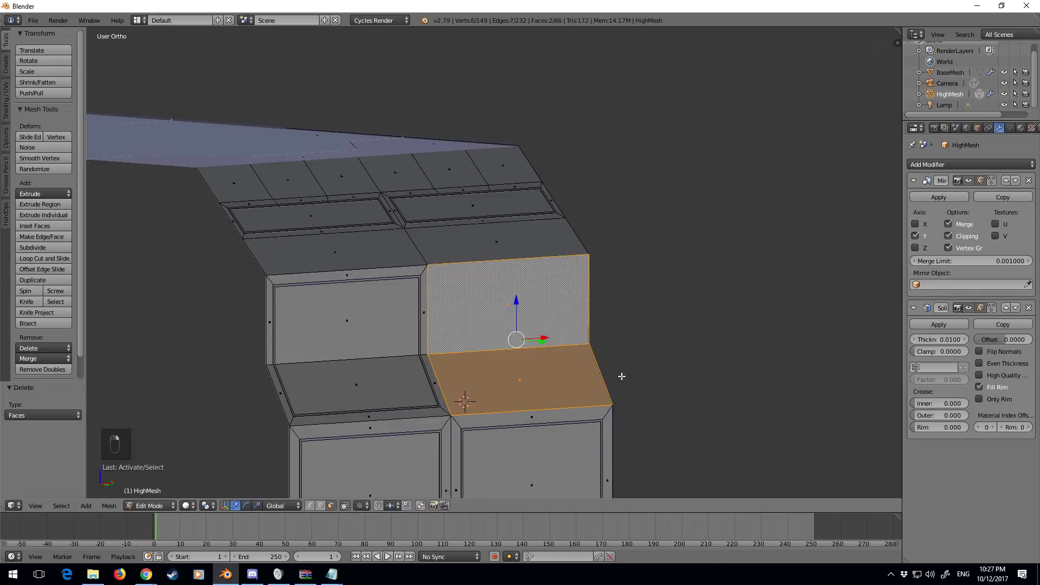
key("i")
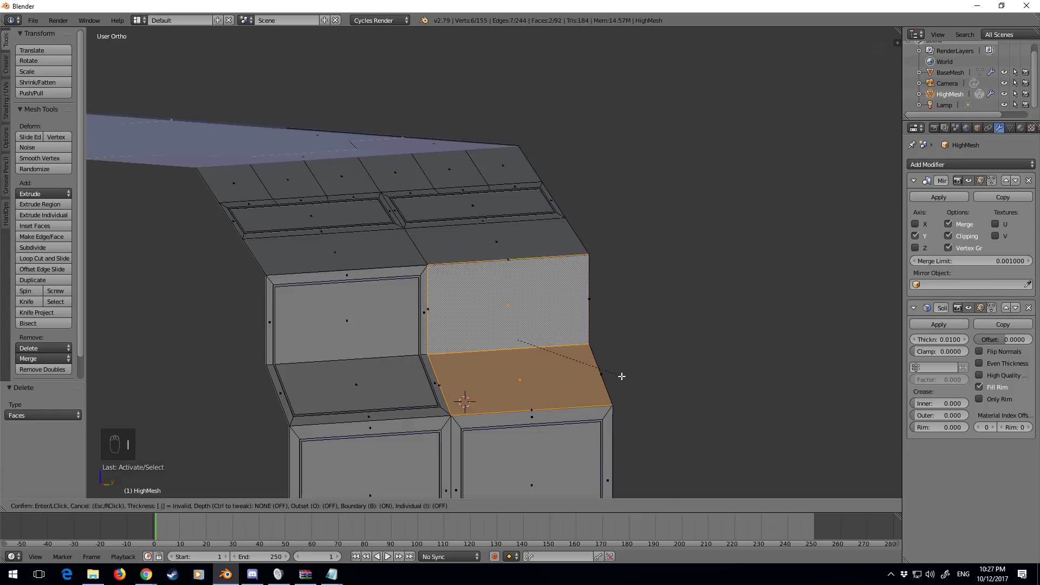
left_click(621, 376)
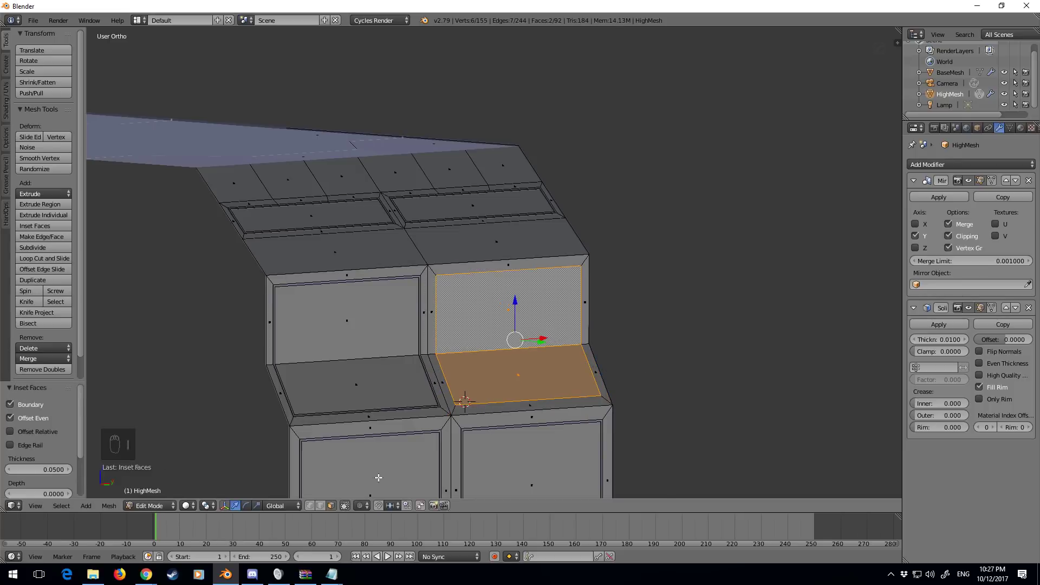
Bevel the second upper-wall panel's outline, excluding its fold edge, by 0.005 and delete the narrow faces
left_click(320, 505)
right_click(514, 347, "shift")
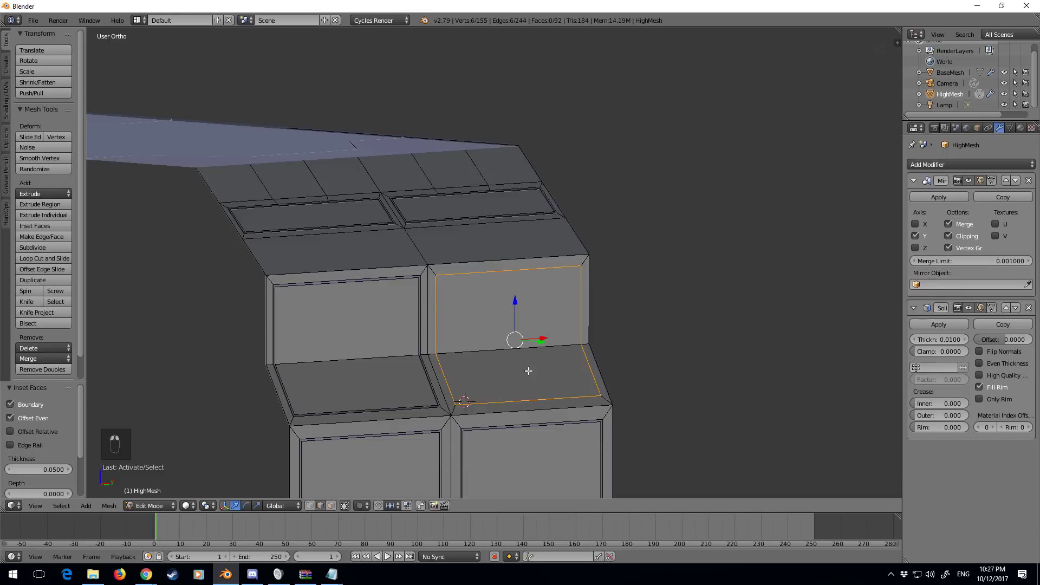
key("ctrl+b")
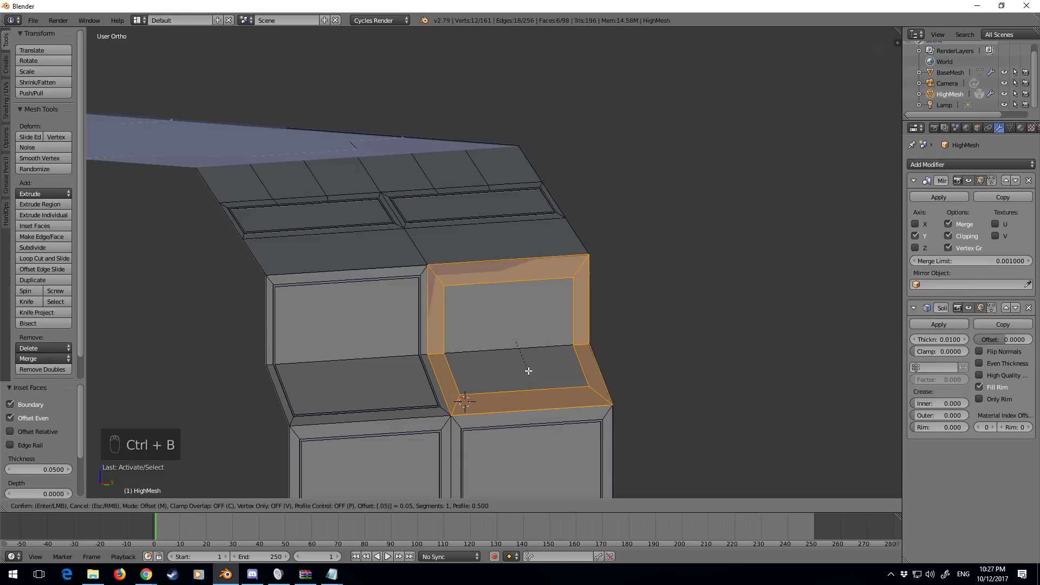
key("BackSpace")
key("BackSpace")
key("BackSpace")
type(".005")
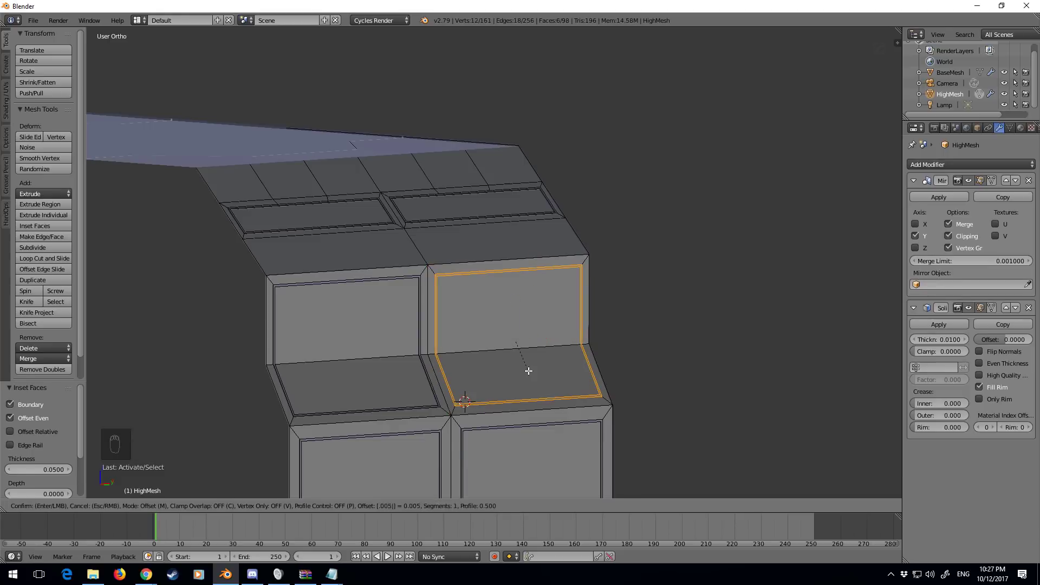
key("Return")
key("Delete")
left_click(528, 371)
Add one centred loop cut across the inset floor panel, running along the X direction
scroll(529, 367, "down", 7)
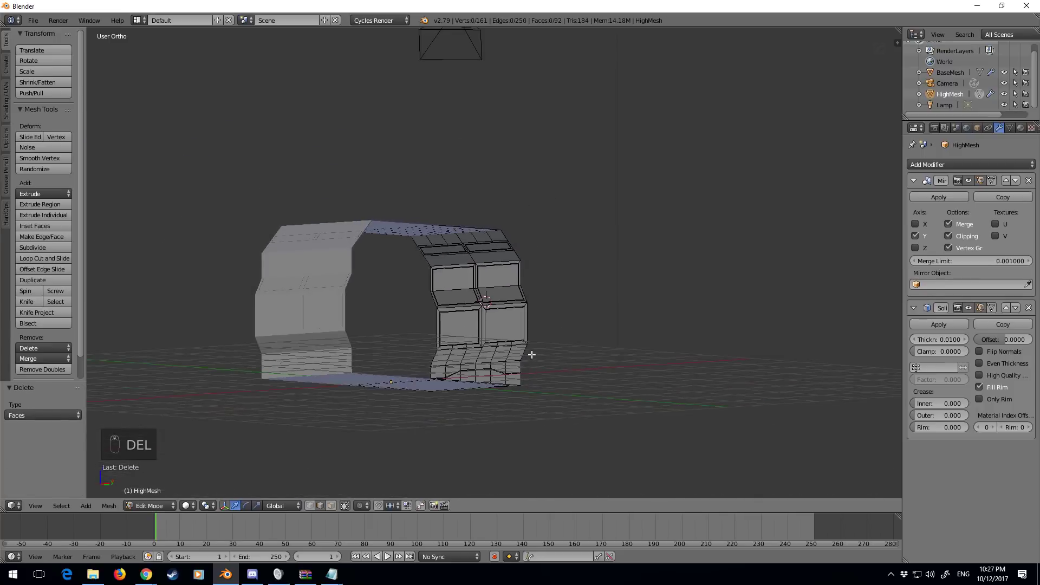
middle_click_drag(532, 355, 415, 400)
scroll(560, 352, "up", 3)
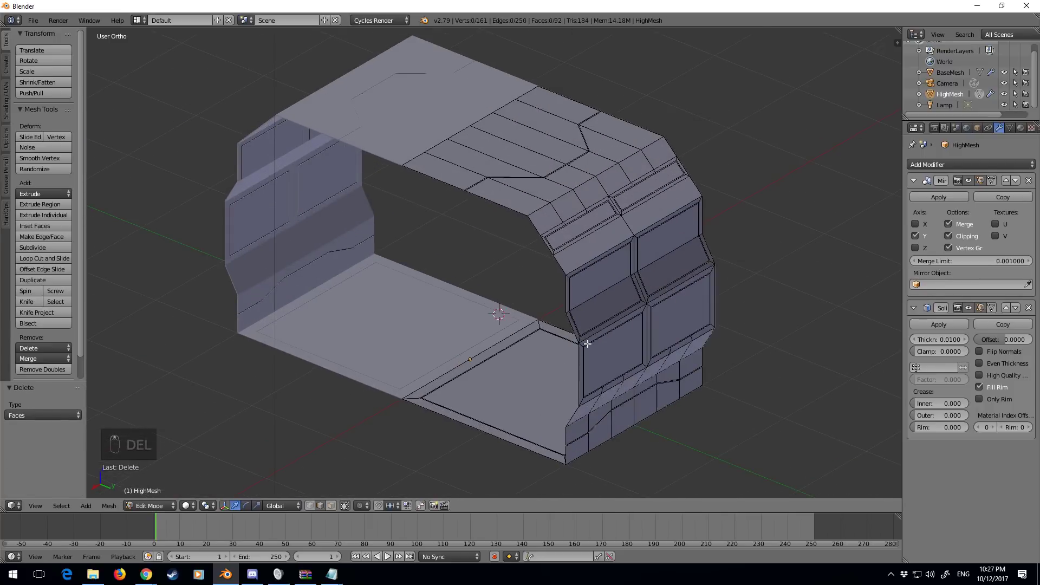
middle_click_drag(649, 349, 632, 326, "shift")
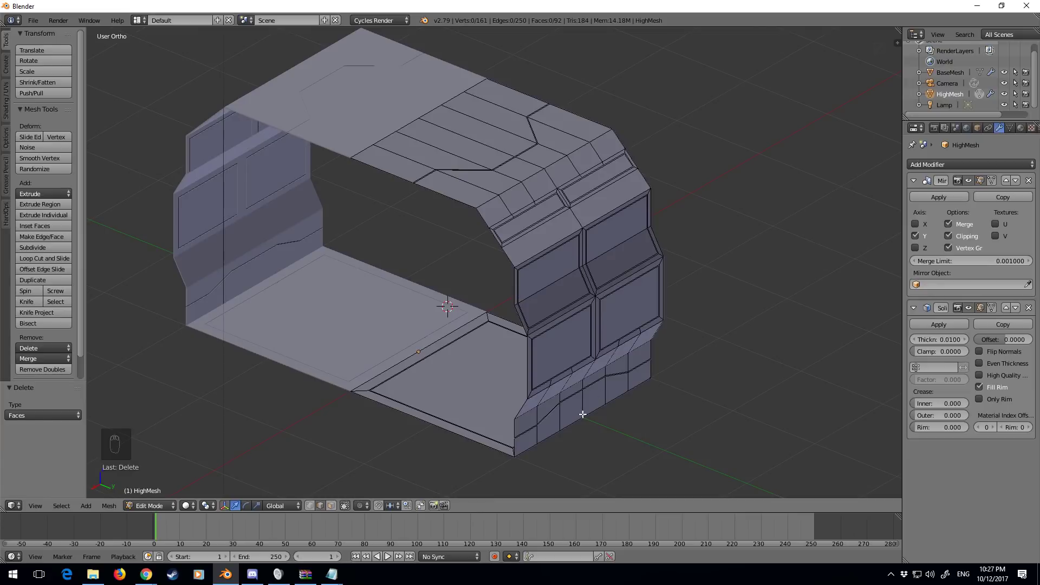
middle_click_drag(510, 203, 601, 228)
middle_click_drag(583, 308, 650, 259, "shift")
scroll(616, 312, "up", 3)
middle_click_drag(569, 352, 557, 261, "shift")
scroll(588, 361, "up", 2)
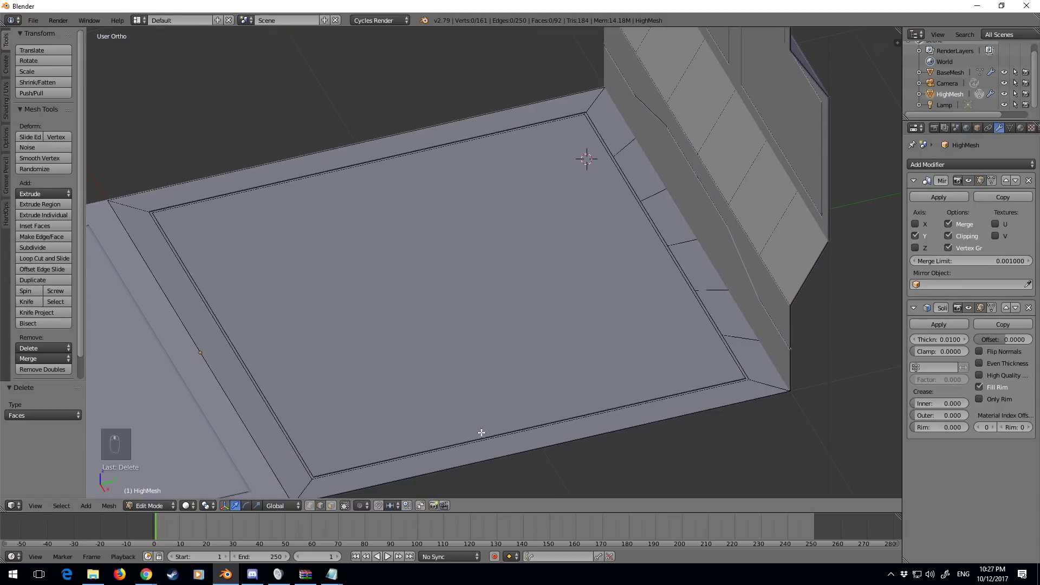
key("ctrl+r")
left_click(525, 425)
right_click(525, 425)
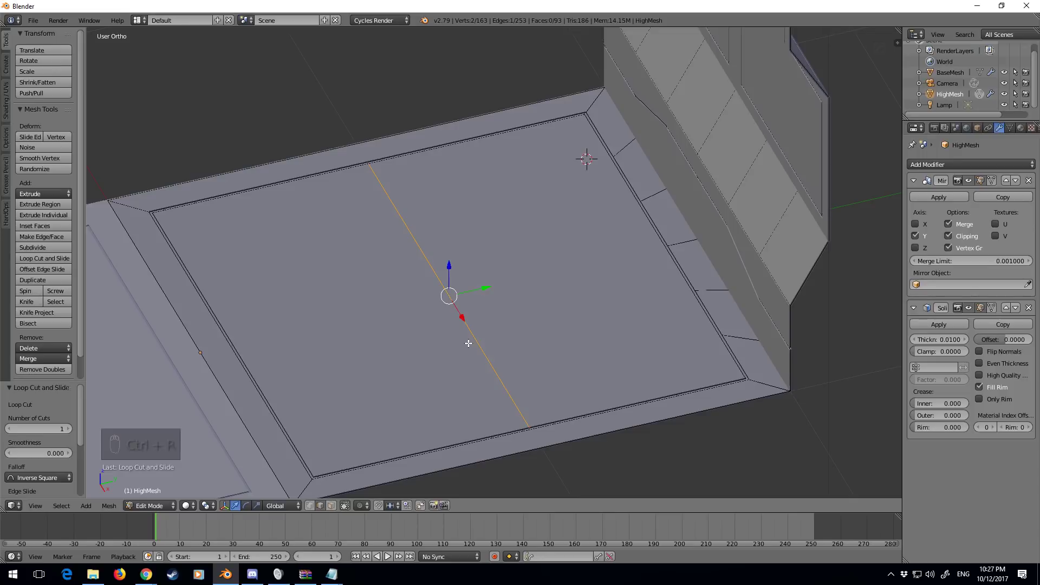
Bevel the floor panel's centre cut by about 0.096 and the resulting strip's two long edges by about 0.022
key("ctrl+b")
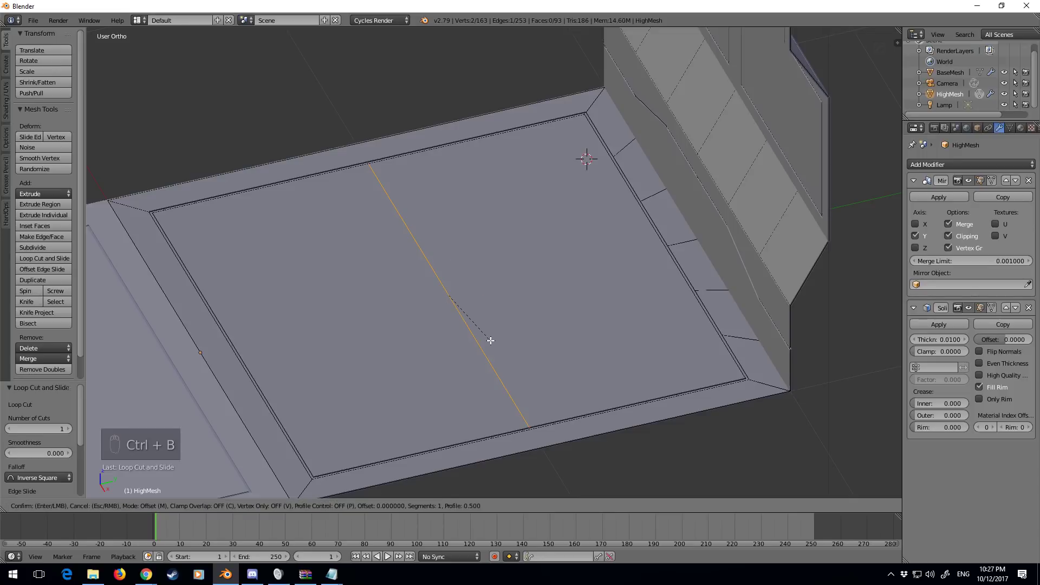
left_click(614, 471)
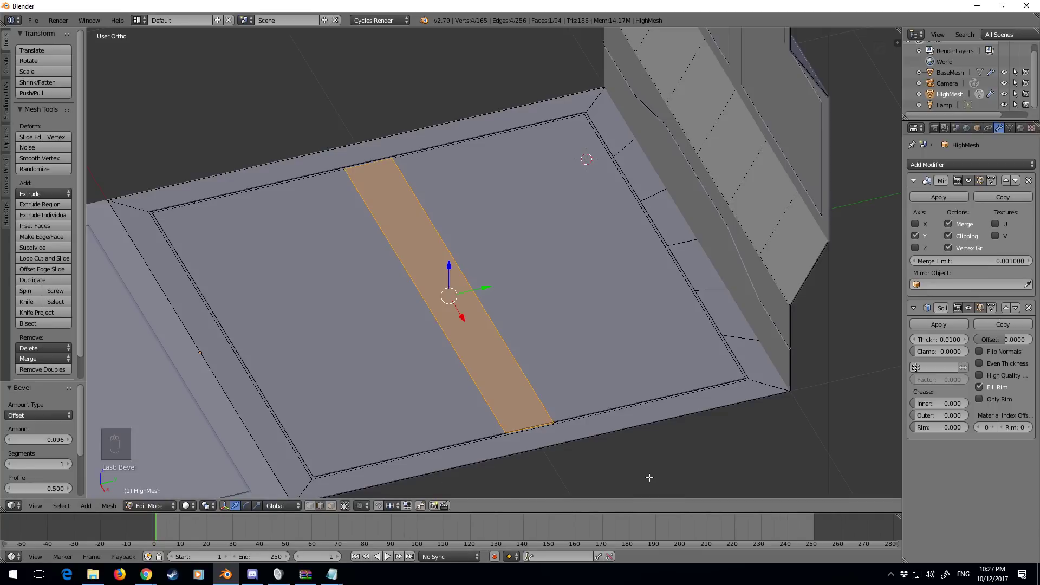
key("ctrl+b")
left_click(670, 99)
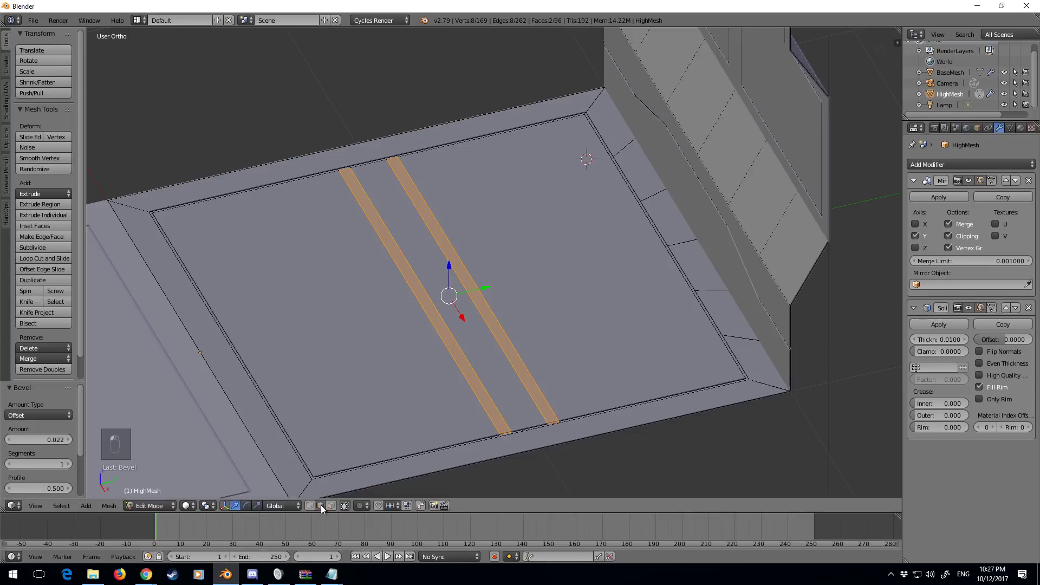
Scale the two short end edges of the floor's centre strip along X to about 0.967, notching the panel outline
right_click(530, 426)
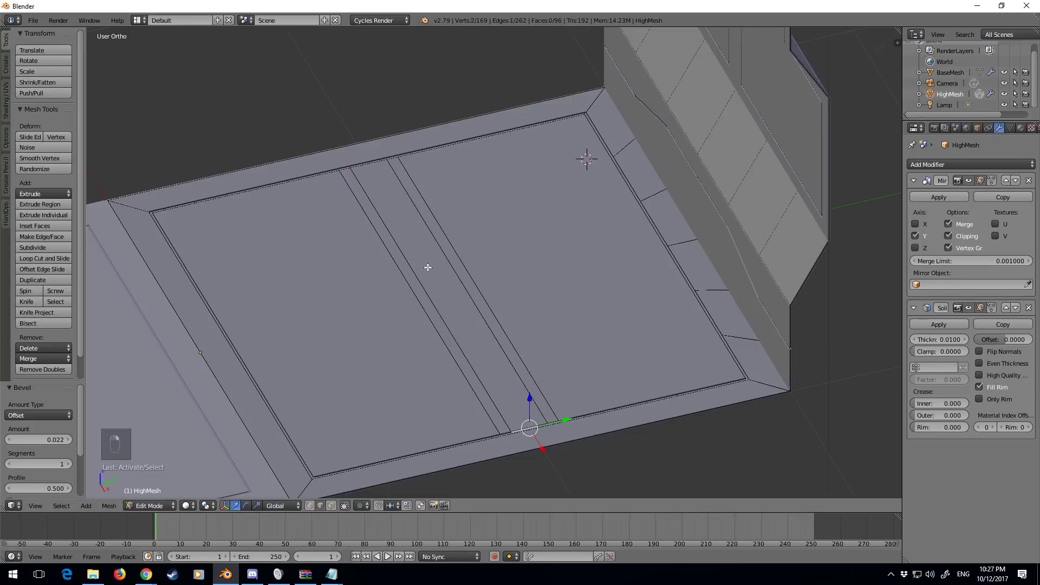
right_click(378, 175, "shift")
key("z")
scroll(542, 415, "up", 4)
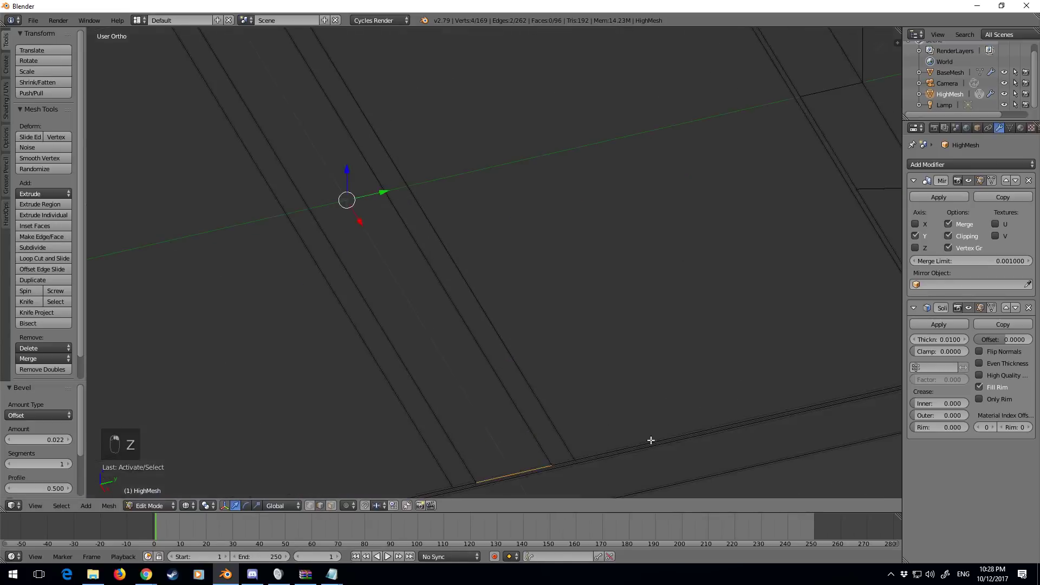
key("z")
key("s")
key("x")
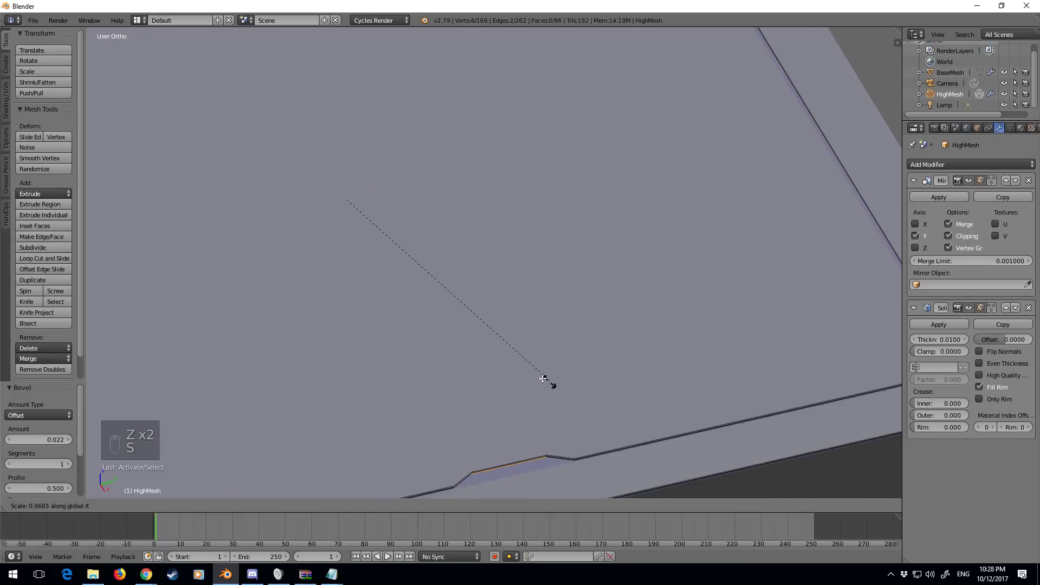
left_click(544, 378)
Examine the wall panel gaps and the whole mirrored corridor, in Edit Mode and Object Mode
key("z")
scroll(530, 383, "down", 3)
middle_click_drag(526, 370, 502, 376)
scroll(503, 376, "up", 3)
scroll(503, 376, "up", 2)
key("Tab")
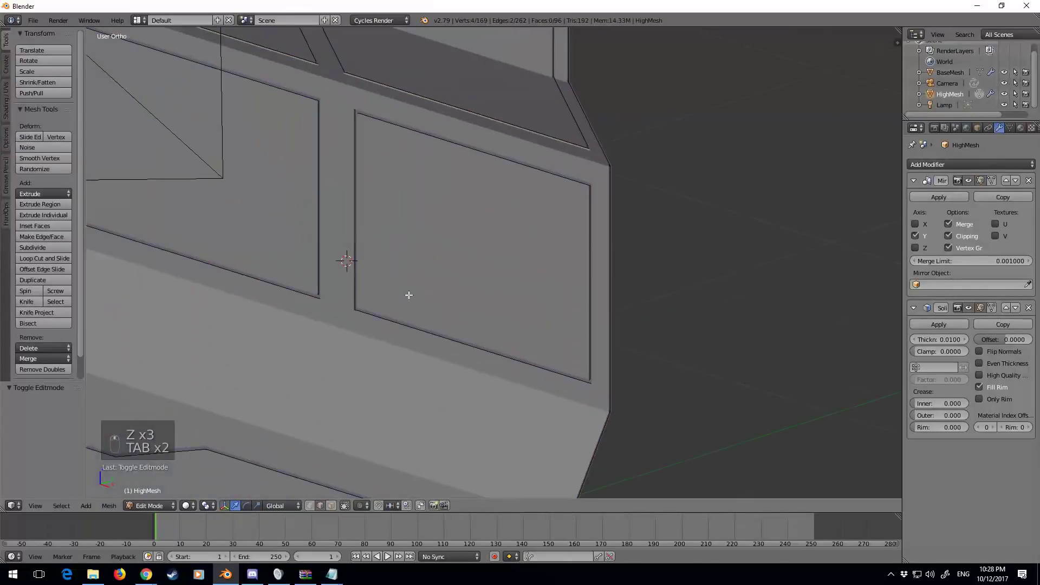
middle_click_drag(407, 295, 509, 344, "shift")
scroll(533, 322, "down", 4)
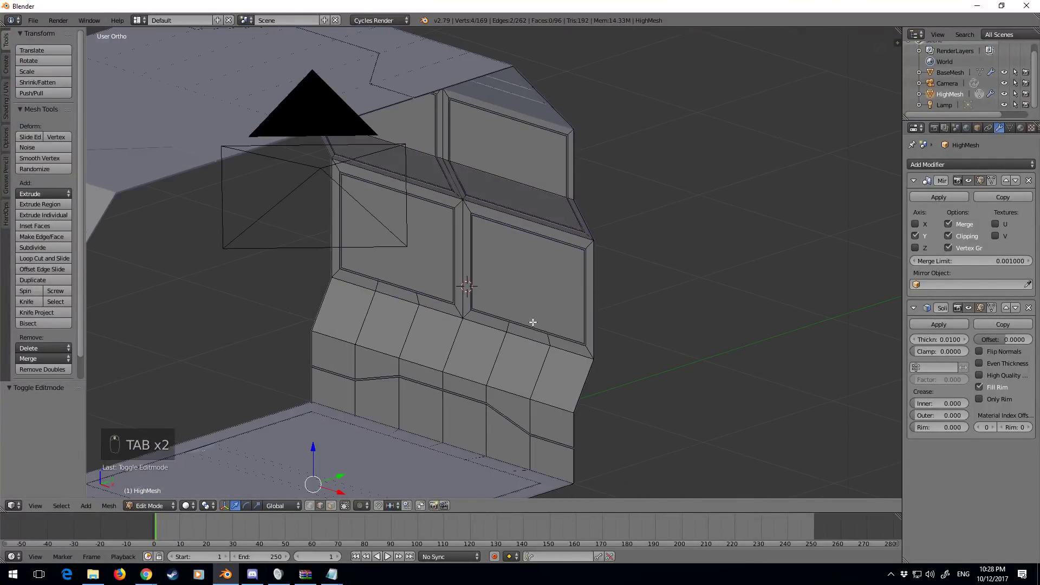
scroll(533, 322, "down", 5)
middle_click_drag(533, 322, 455, 344)
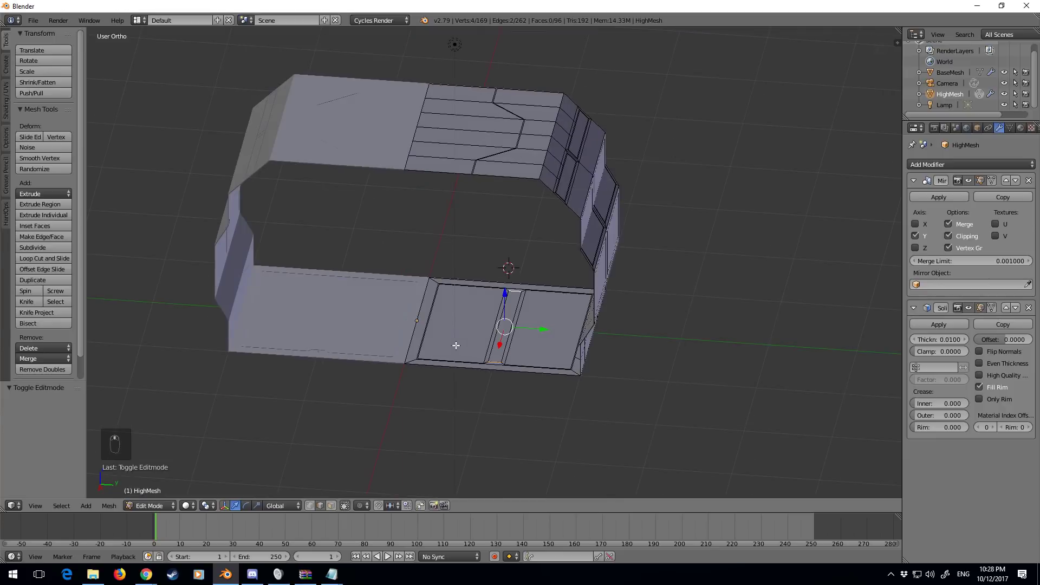
key("Tab")
middle_click_drag(497, 388, 535, 354)
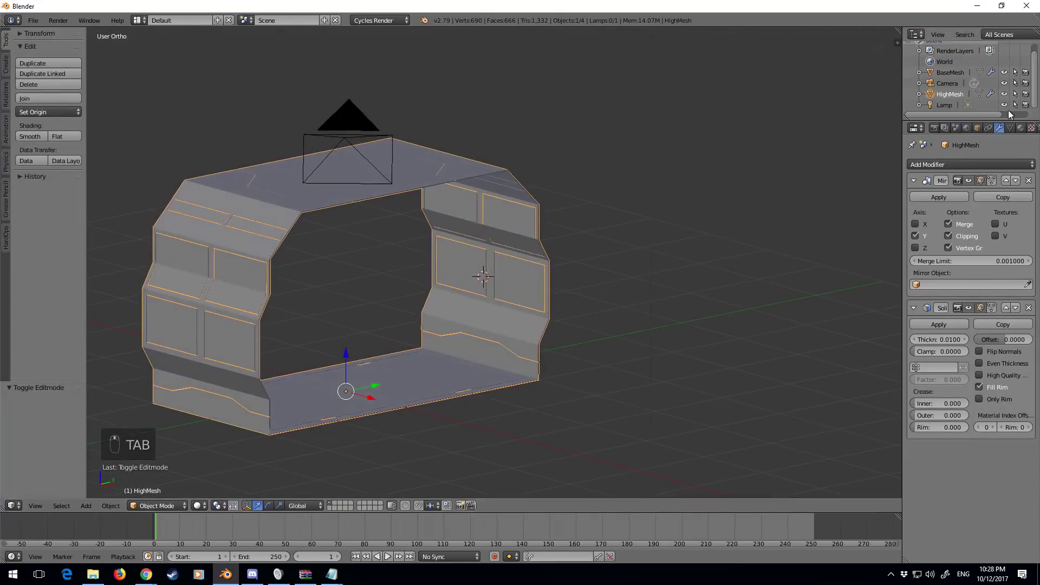
Compare the BaseMesh and HighMesh objects by selecting each, and examine HighMesh's wall panel gaps up close
left_click(945, 72)
key("z")
key("z")
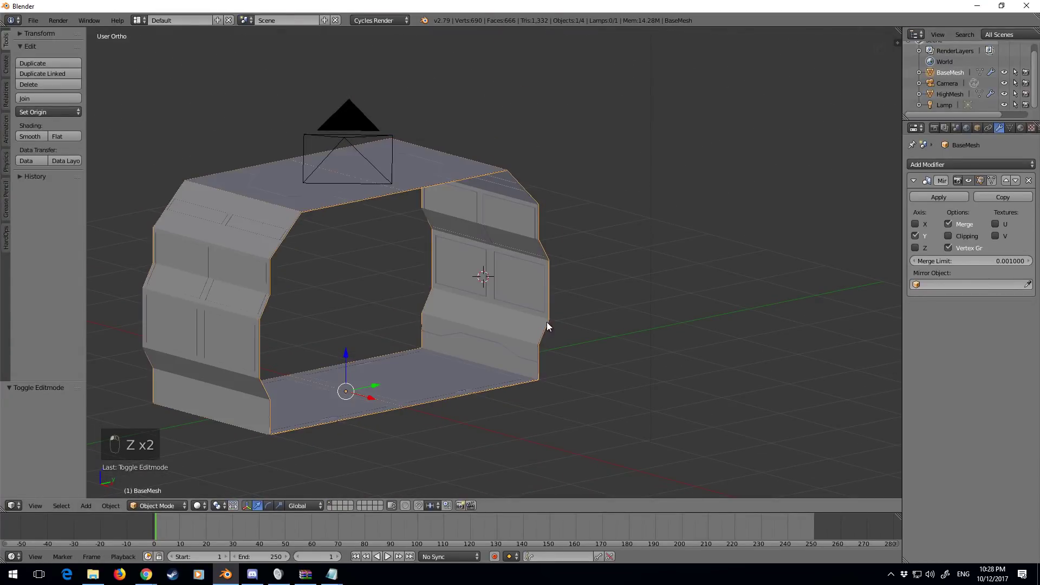
left_click(957, 94)
middle_click_drag(609, 271, 695, 222, "shift")
scroll(619, 264, "up", 3)
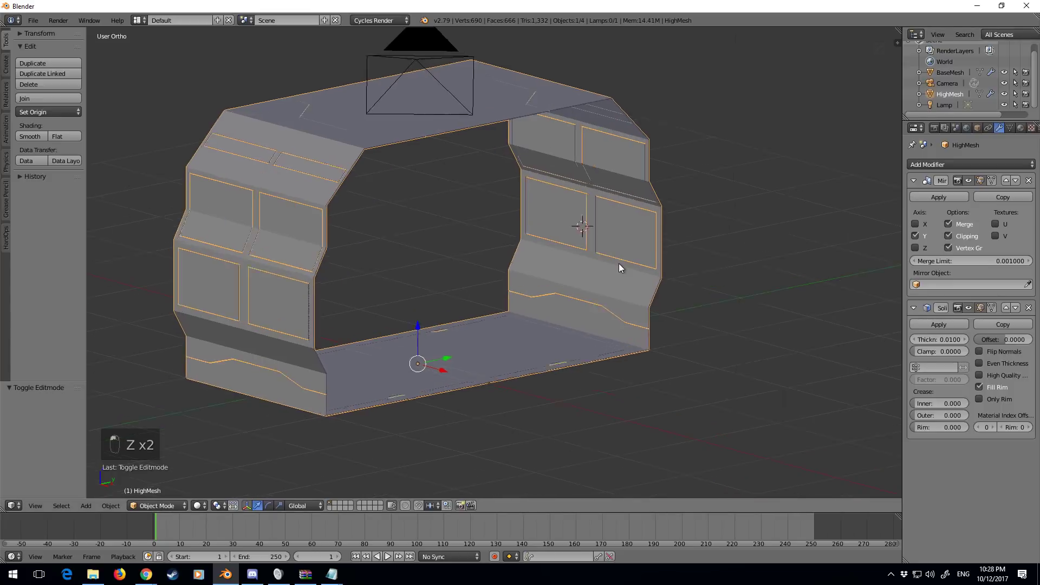
middle_click_drag(614, 245, 492, 309, "shift")
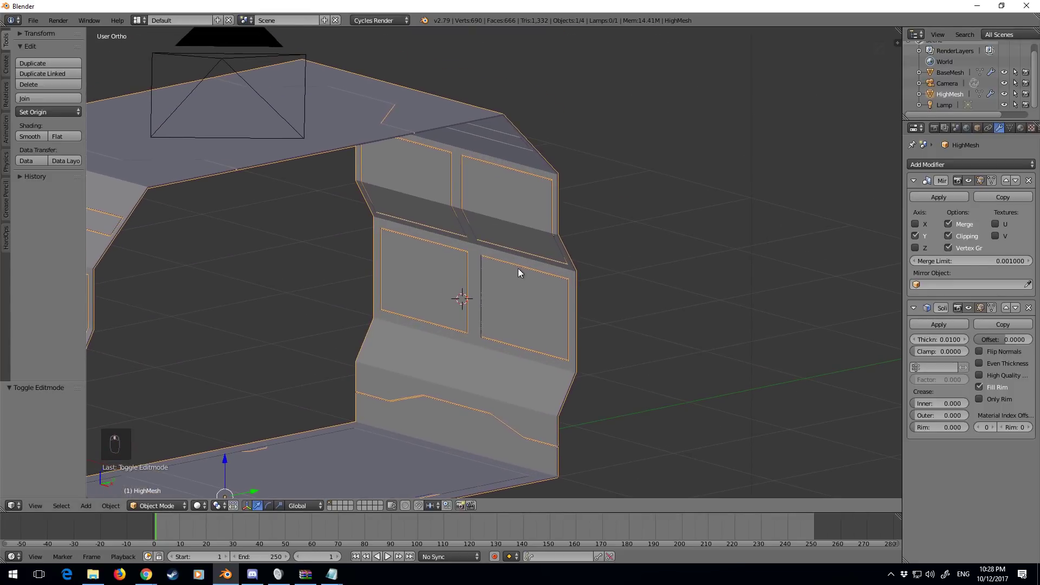
scroll(519, 266, "up", 7)
middle_click_drag(465, 261, 534, 256, "shift")
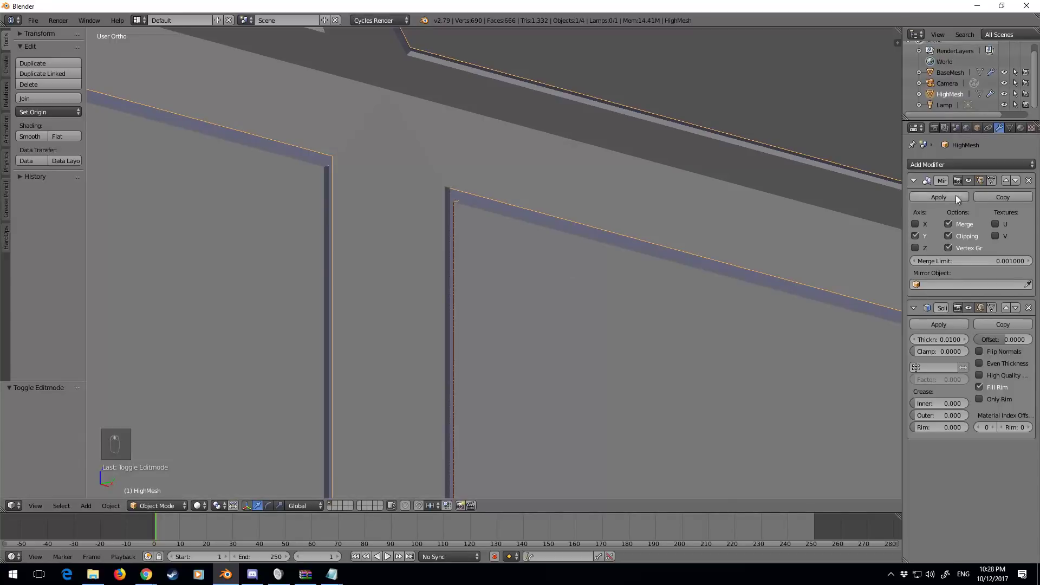
Add a Bevel modifier to HighMesh with 2 segments and the limit method set to Angle
left_click(966, 165)
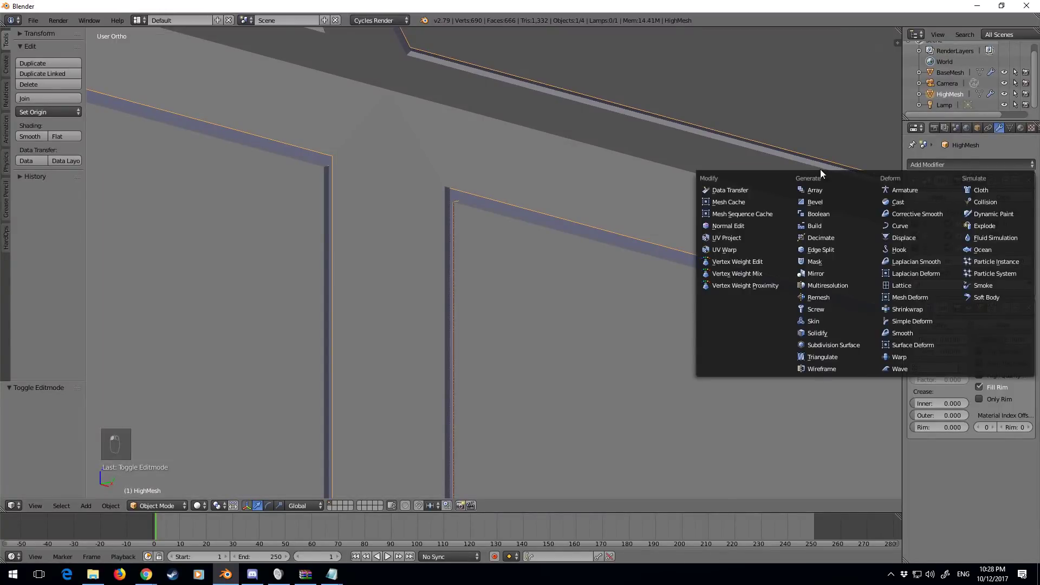
left_click(822, 199)
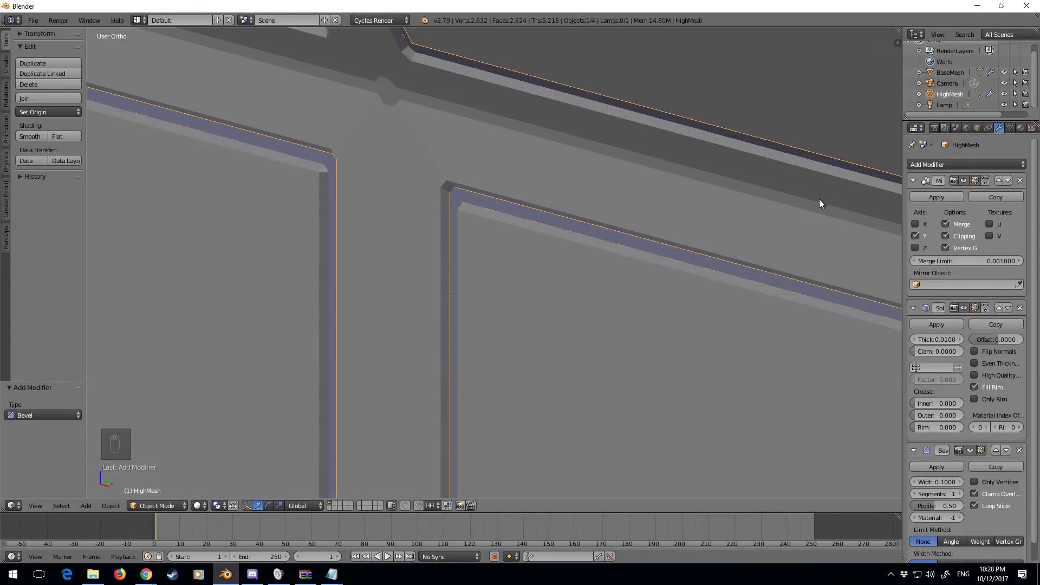
scroll(537, 264, "up", 2)
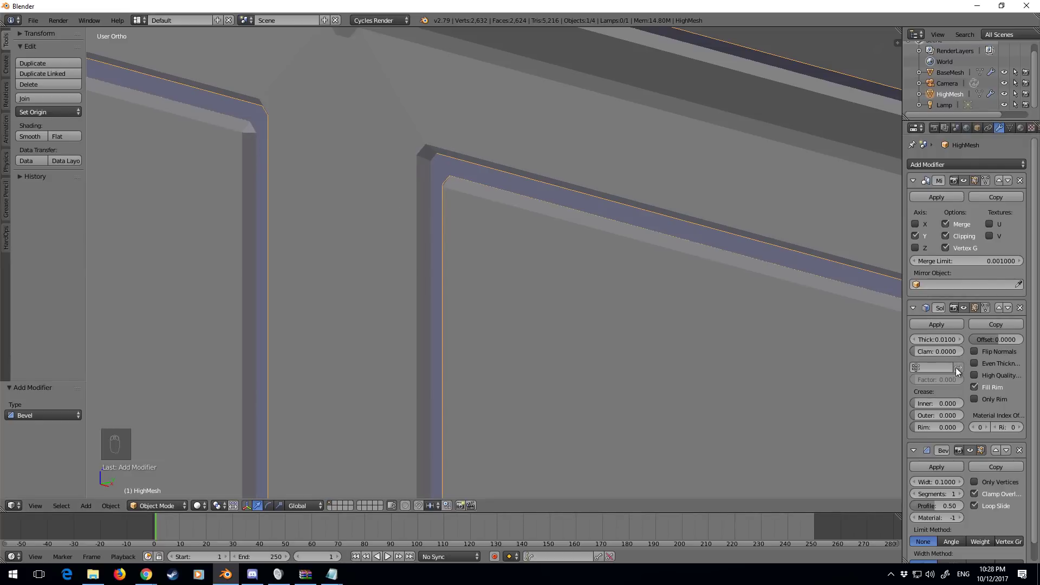
scroll(951, 477, "down", 1)
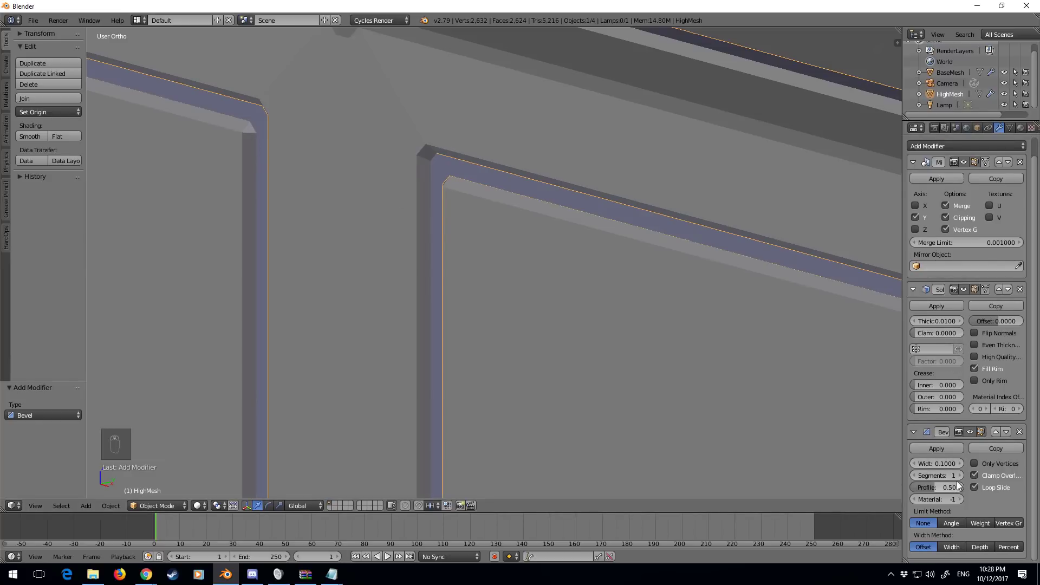
left_click(960, 475)
scroll(581, 260, "down", 6)
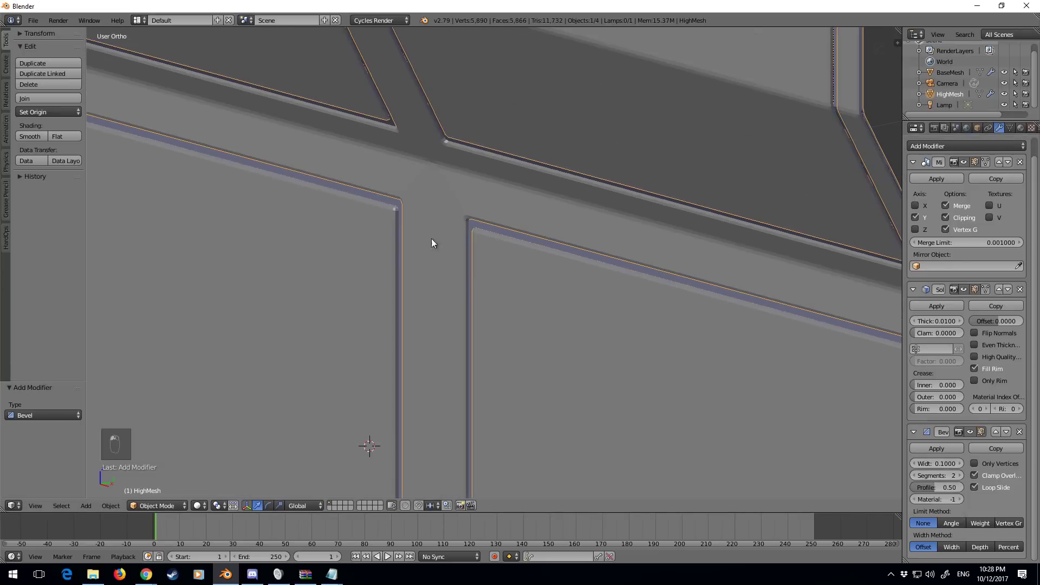
scroll(445, 217, "down", 5)
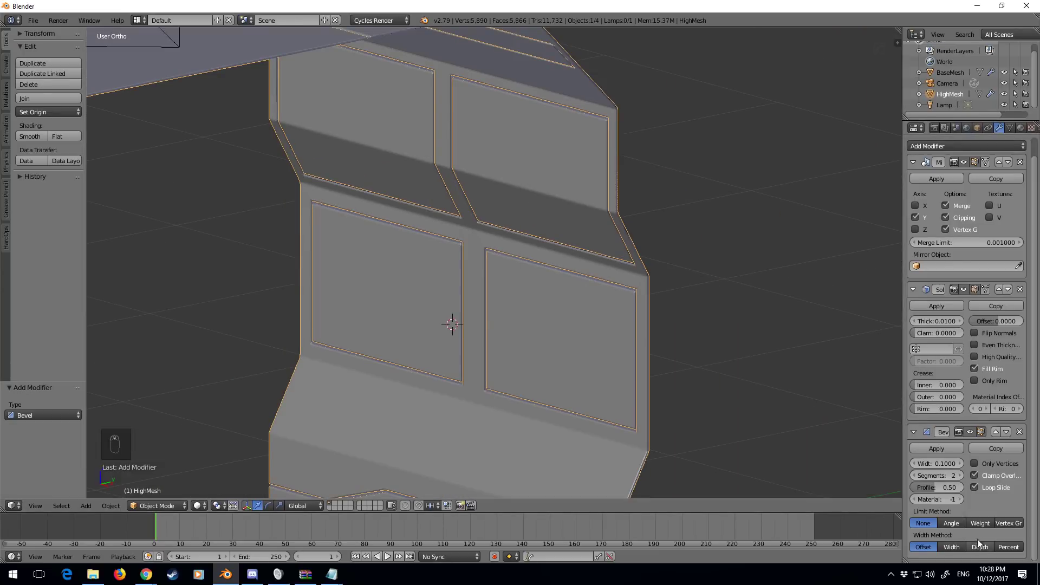
left_click(950, 524)
Examine the bevelled panel gaps and the whole corridor in Edit Mode and Object Mode, selecting BaseMesh and HighMesh to compare them
scroll(567, 191, "up", 8)
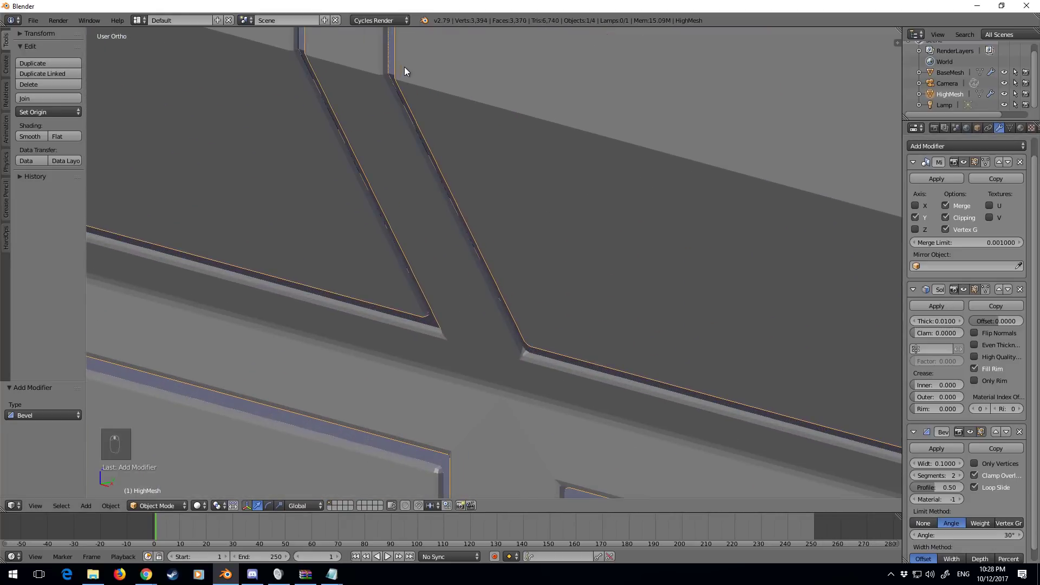
middle_click_drag(404, 67, 525, 268, "shift")
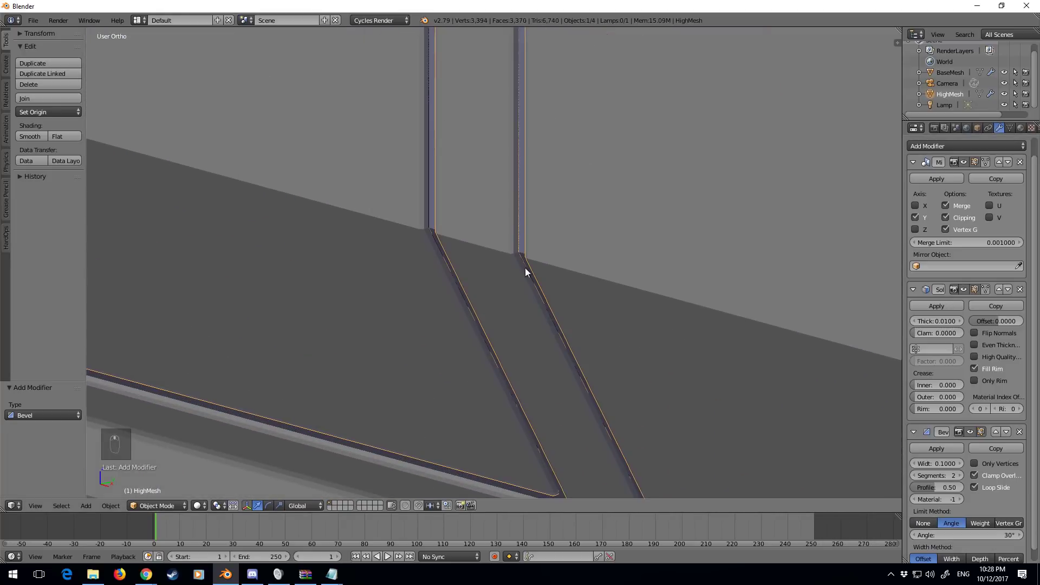
scroll(642, 323, "down", 12)
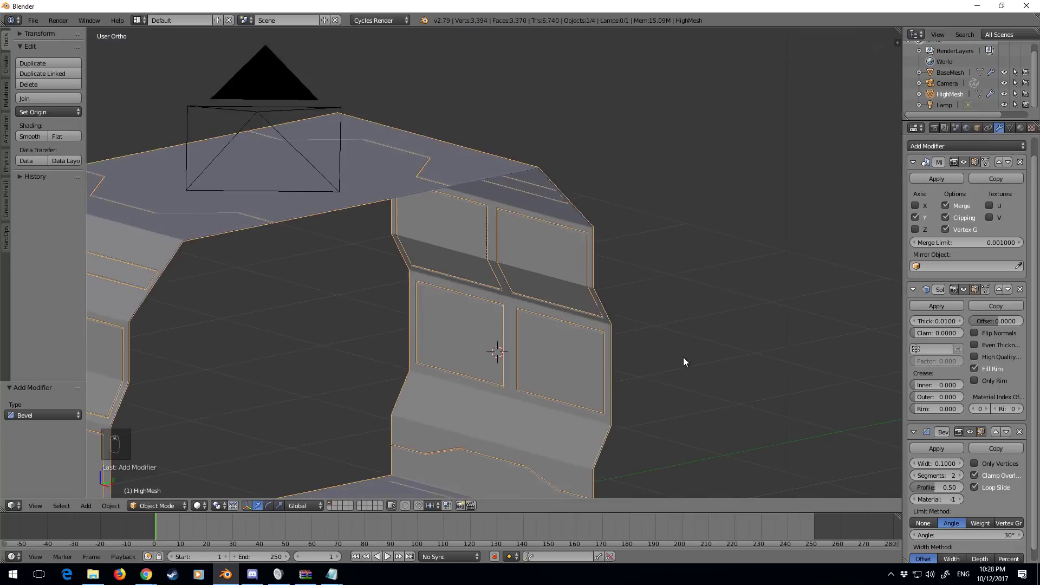
middle_click_drag(684, 356, 791, 375)
scroll(720, 369, "up", 6)
key("Tab")
middle_click_drag(579, 339, 623, 350)
scroll(606, 342, "down", 9)
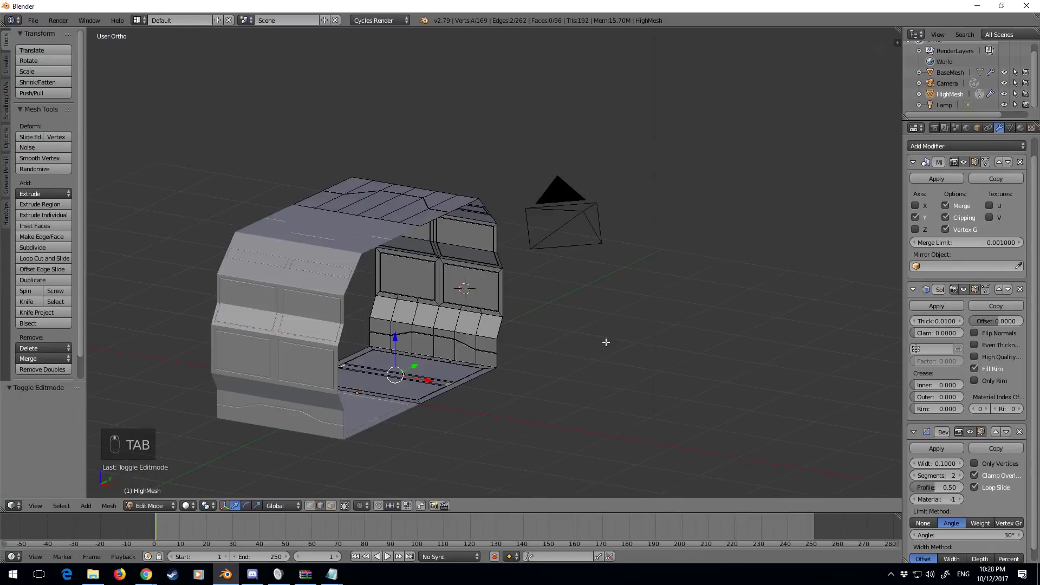
key("Tab")
scroll(505, 326, "up", 6)
middle_click_drag(505, 326, 609, 258, "shift")
middle_click_drag(598, 323, 559, 326)
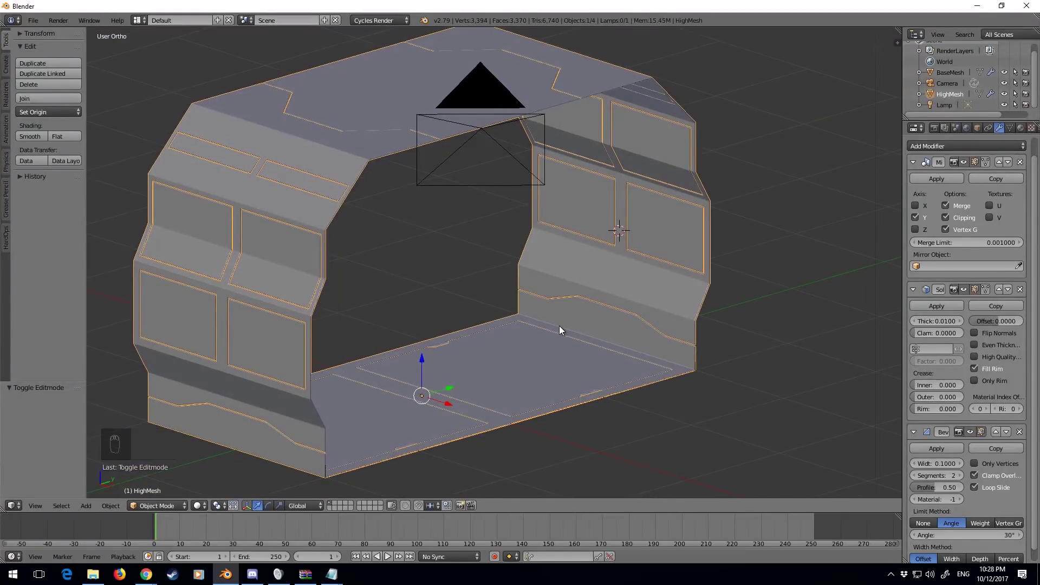
right_click(681, 291)
middle_click_drag(736, 235, 678, 272, "shift")
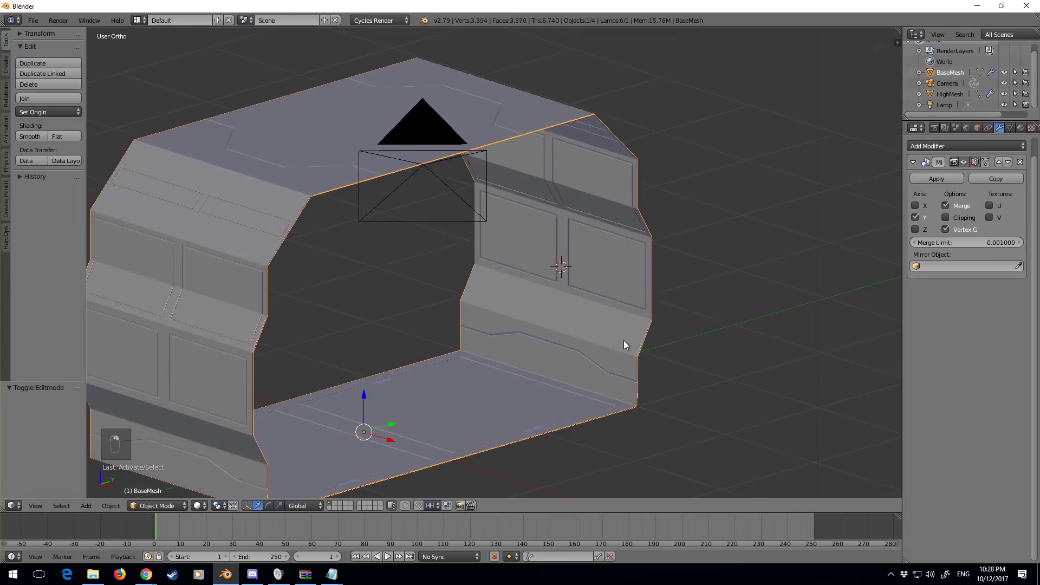
right_click(623, 341)
scroll(589, 360, "up", 8)
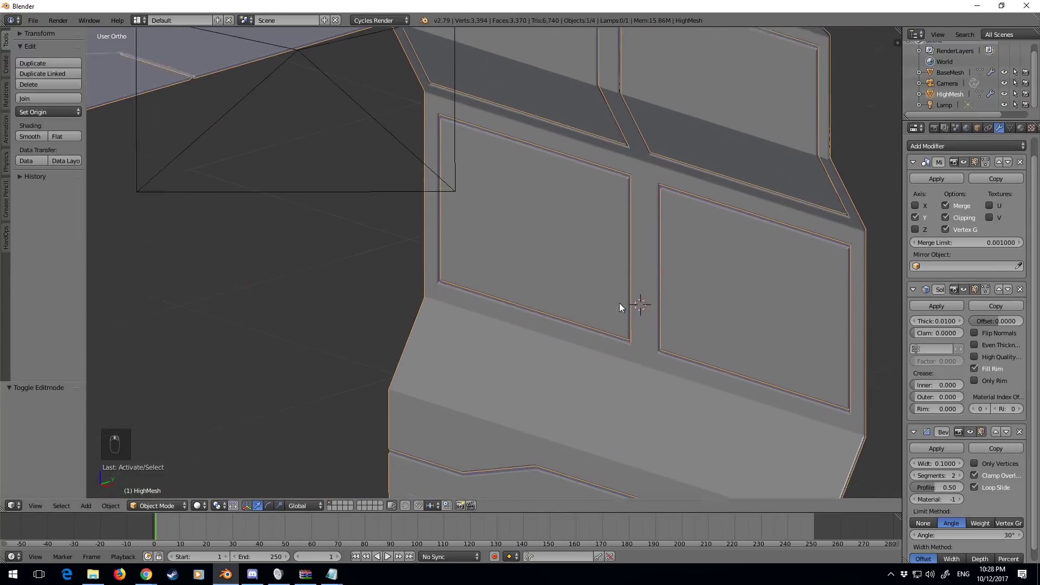
Add two material slots to HighMesh and create a new material named Light in the second slot
left_click(1021, 128)
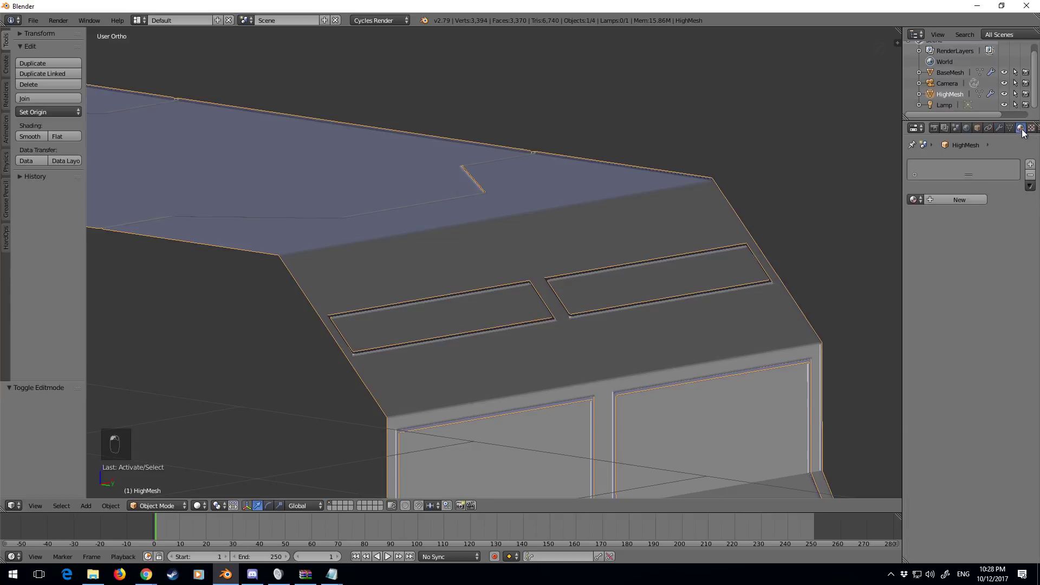
left_click(1031, 164)
left_click(1031, 165)
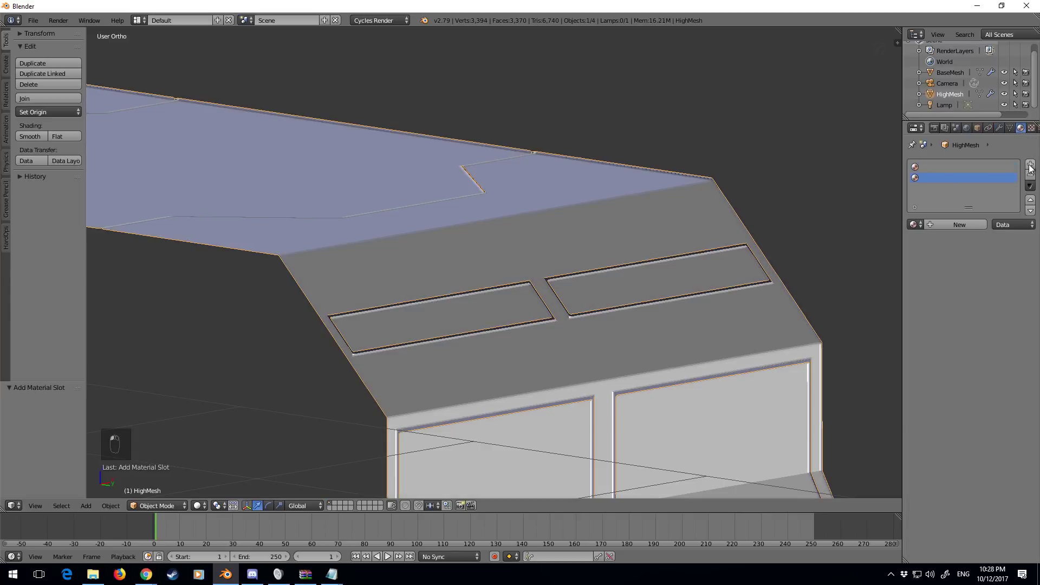
left_click(941, 225)
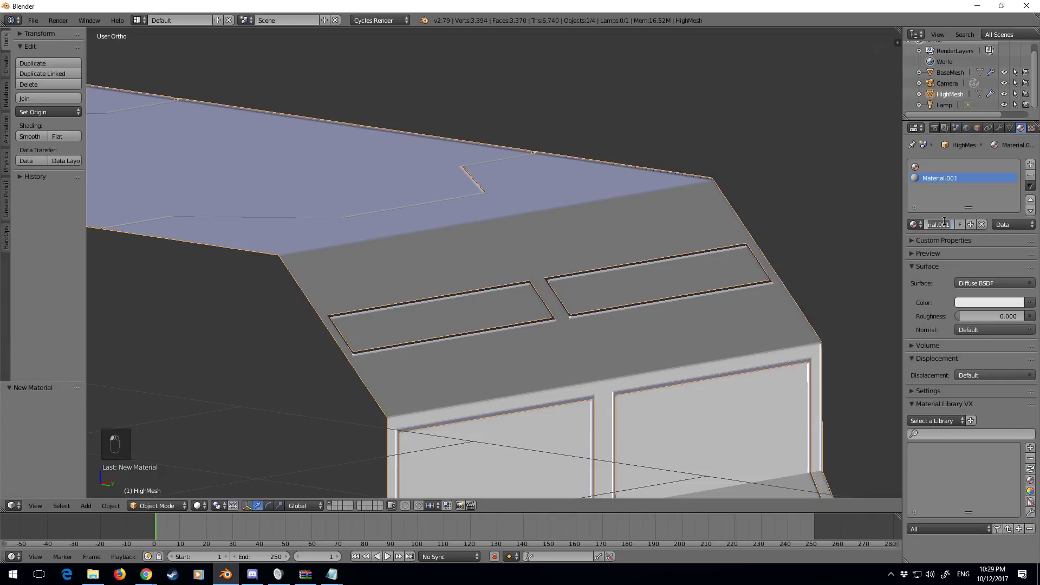
type("Light")
key("Return")
Change the Light material's surface shader to Emission with a strength of 5
left_click(969, 269)
left_click(989, 283)
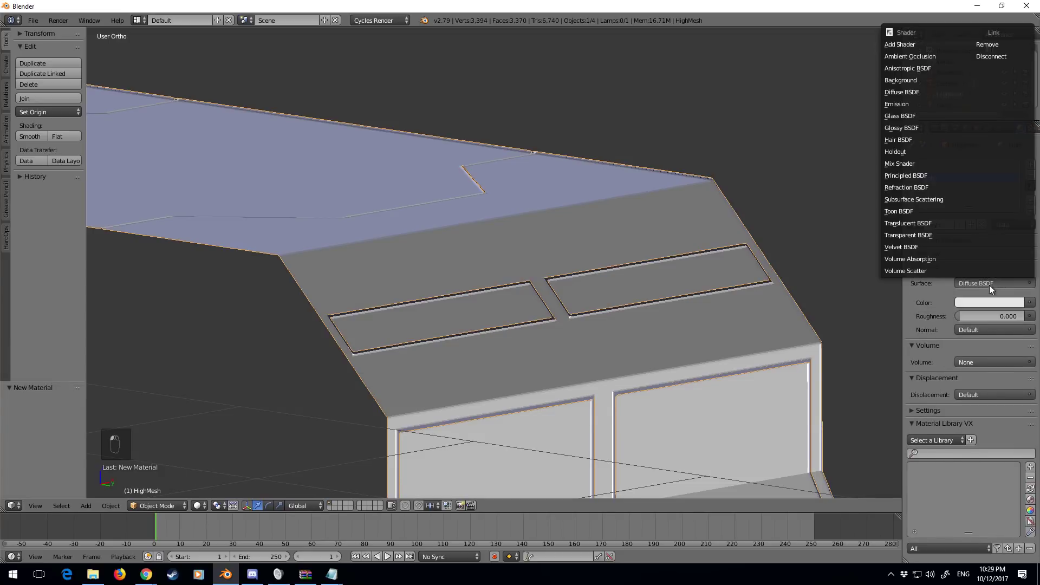
left_click(923, 102)
left_click(999, 317)
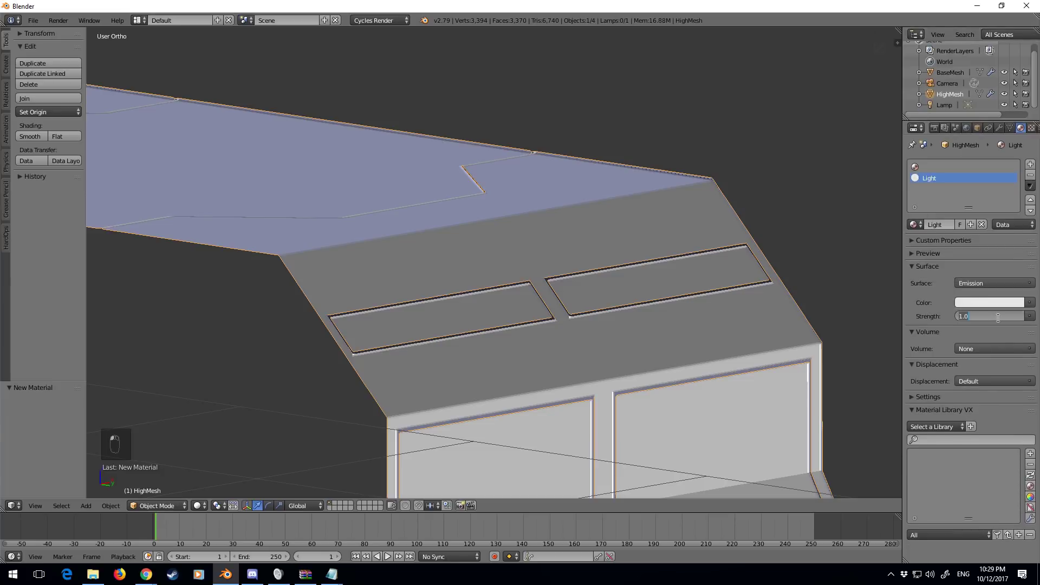
type("5")
key("Return")
Raise the Light material's viewport colour and emission colour to full-brightness white
left_click(971, 427)
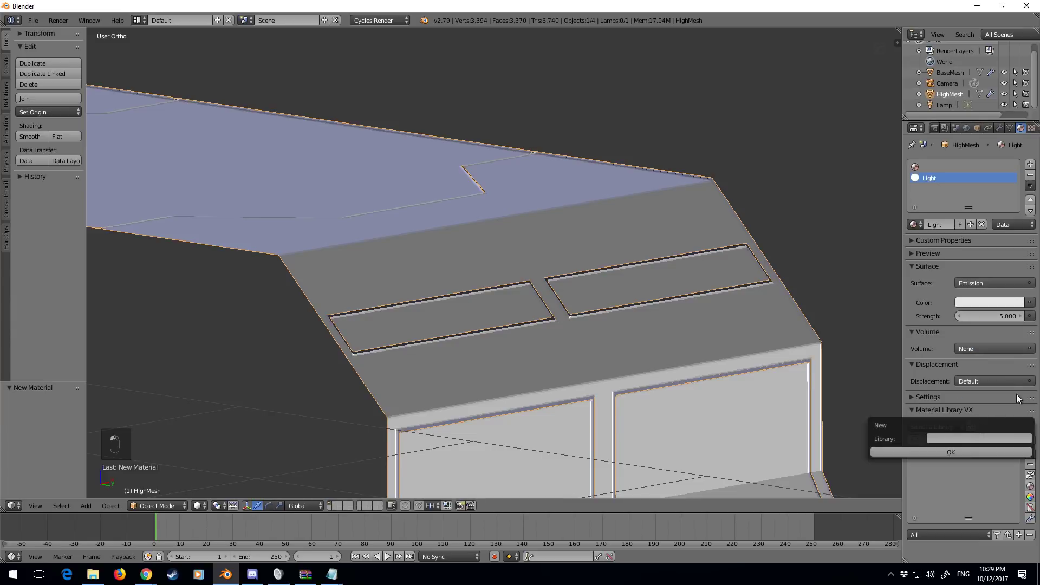
left_click(911, 396)
left_click(931, 480)
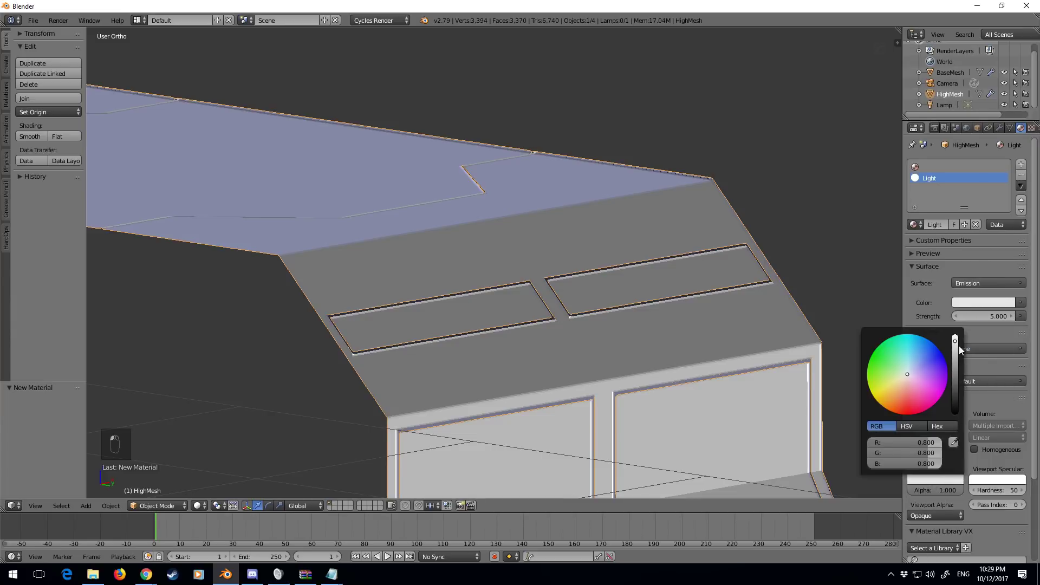
left_click_drag(959, 343, 965, 318)
left_click(971, 301)
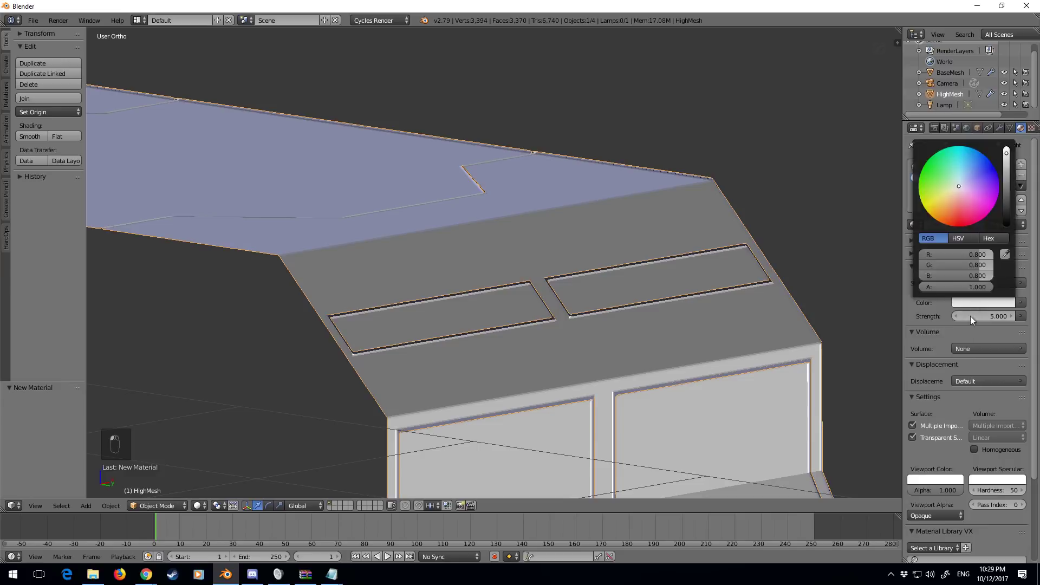
left_click(986, 299)
left_click_drag(1008, 153, 1008, 145)
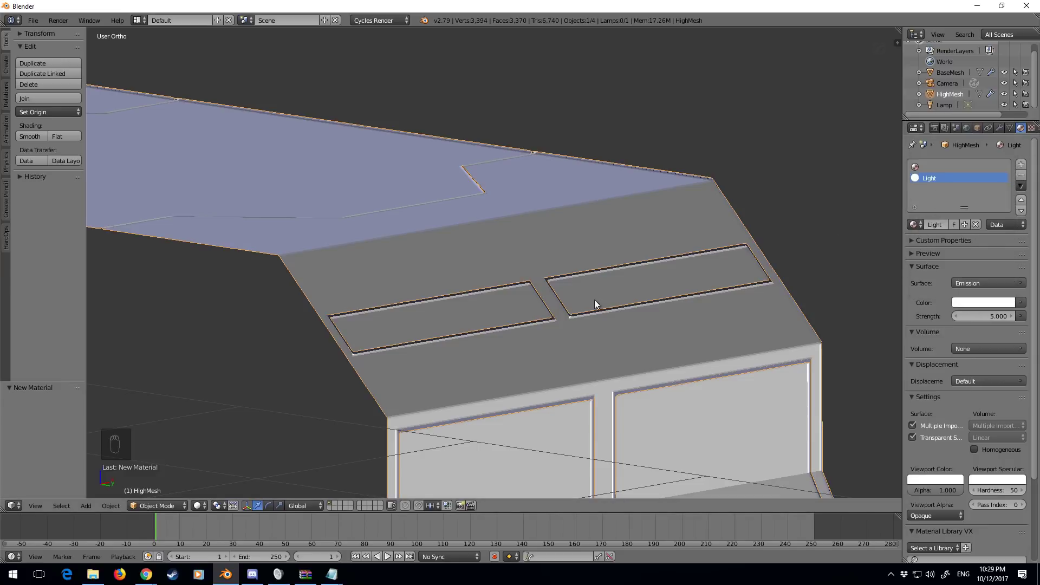
Assign the Light material to the two long narrow panel faces on HighMesh's upper sloped section
key("Tab")
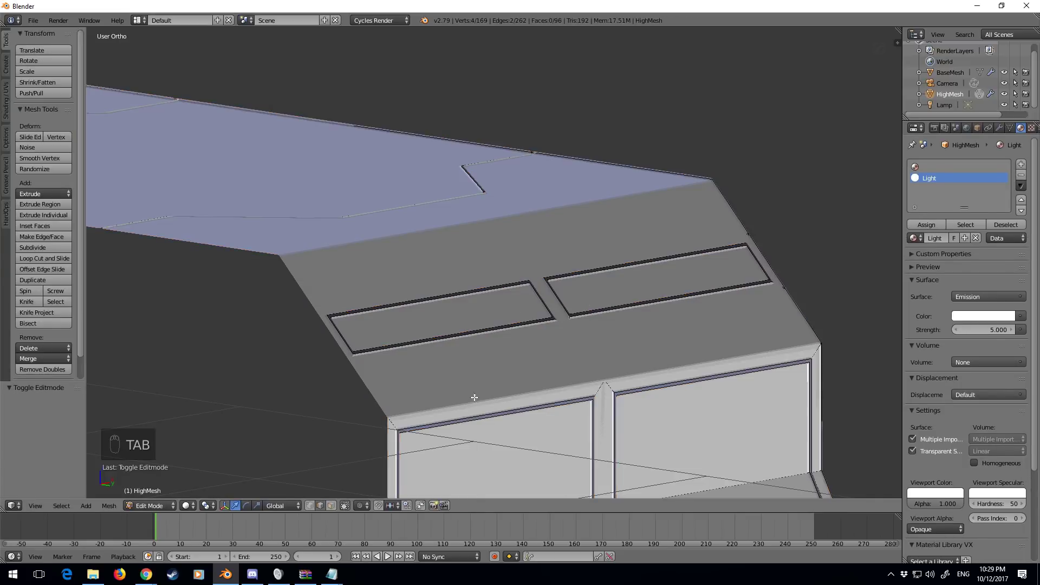
left_click(332, 505)
right_click(437, 306)
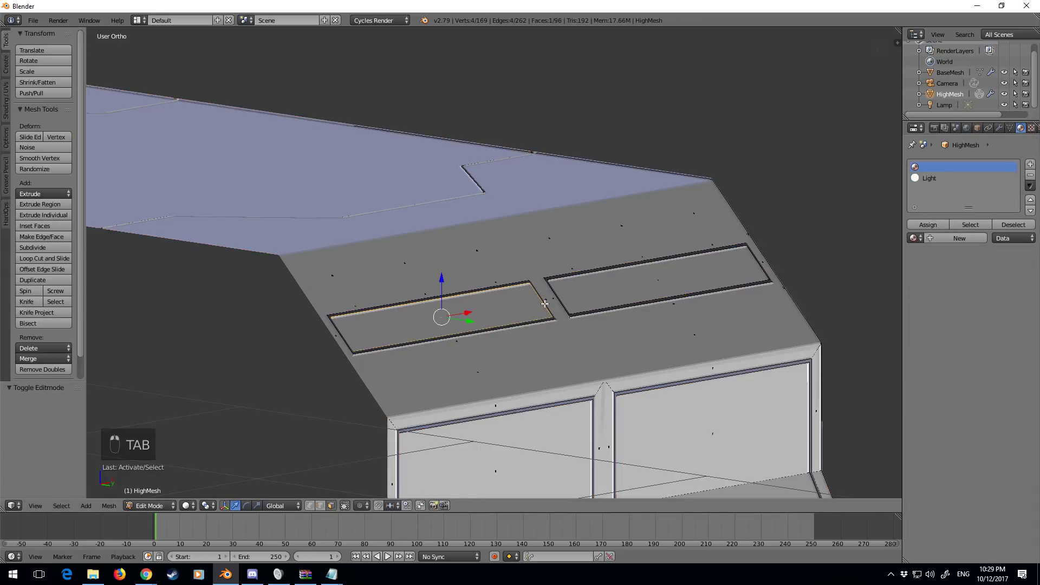
right_click(650, 276, "shift")
left_click(910, 179)
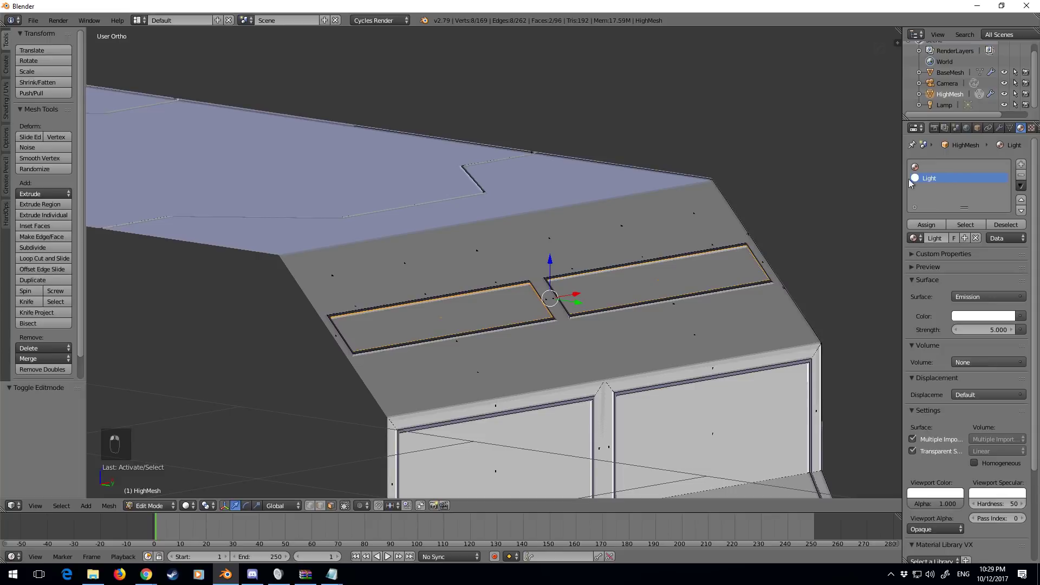
left_click(921, 224)
Check the two light panels in wireframe and solid shading, and inspect the corridor from outside in Object Mode
key("z")
key("z")
key("z")
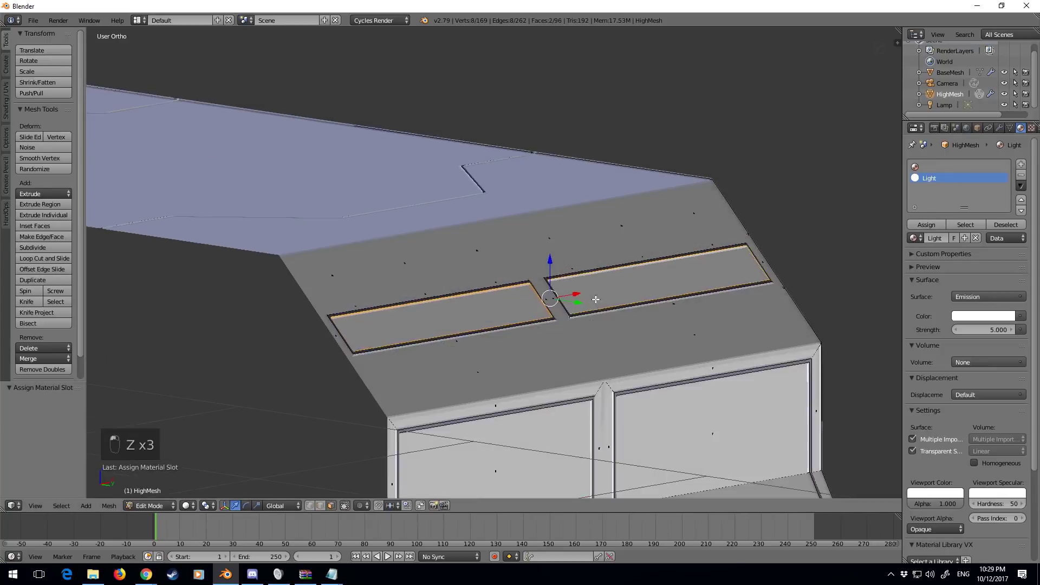
key("Tab")
scroll(549, 300, "down", 6)
middle_click_drag(572, 316, 548, 344)
mouse_move(649, 336)
middle_mouse_down()
mouse_move(599, 327)
mouse_move(552, 346)
mouse_move(546, 223)
mouse_move(569, 250)
mouse_move(691, 232)
mouse_move(641, 240)
mouse_move(655, 250)
mouse_move(645, 211)
mouse_move(560, 323)
mouse_move(655, 320)
middle_mouse_up()
middle_click_drag(662, 368, 631, 358)
scroll(630, 353, "up", 5)
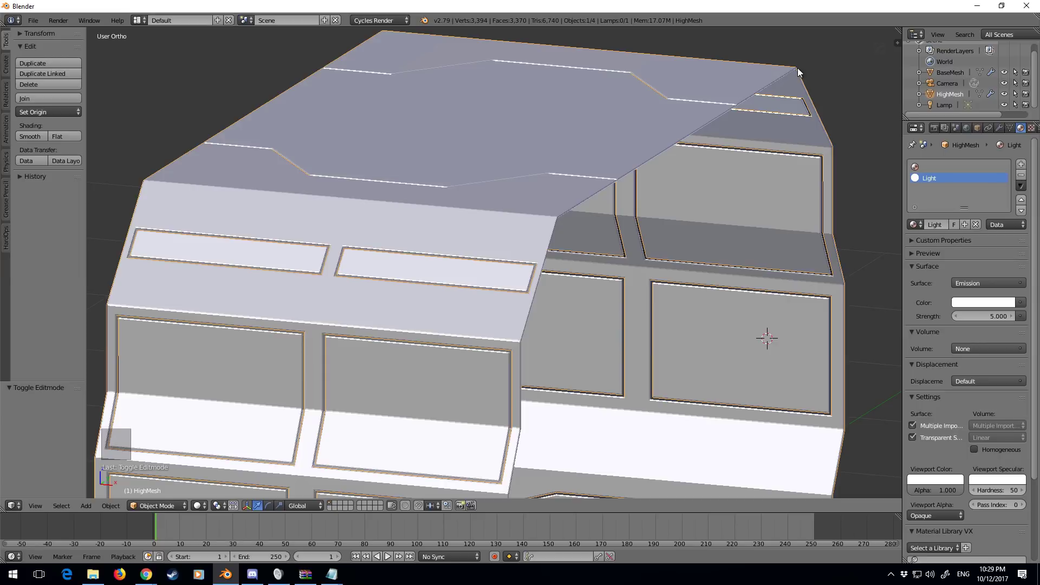
middle_click_drag(626, 249, 638, 109, "shift")
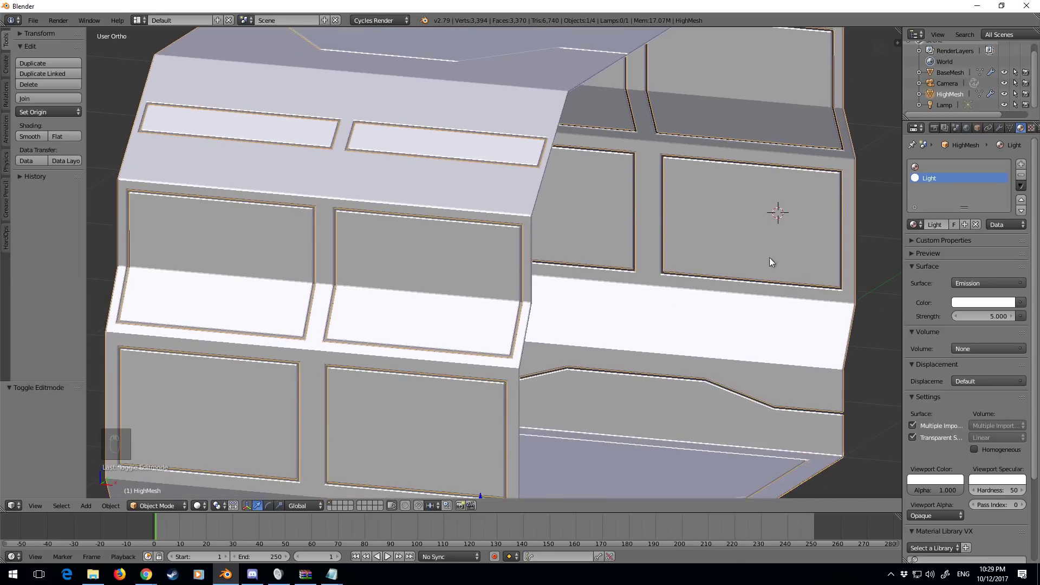
Add an Array modifier to BaseMesh with a fixed count of 5
left_click(951, 72)
left_click(1001, 127)
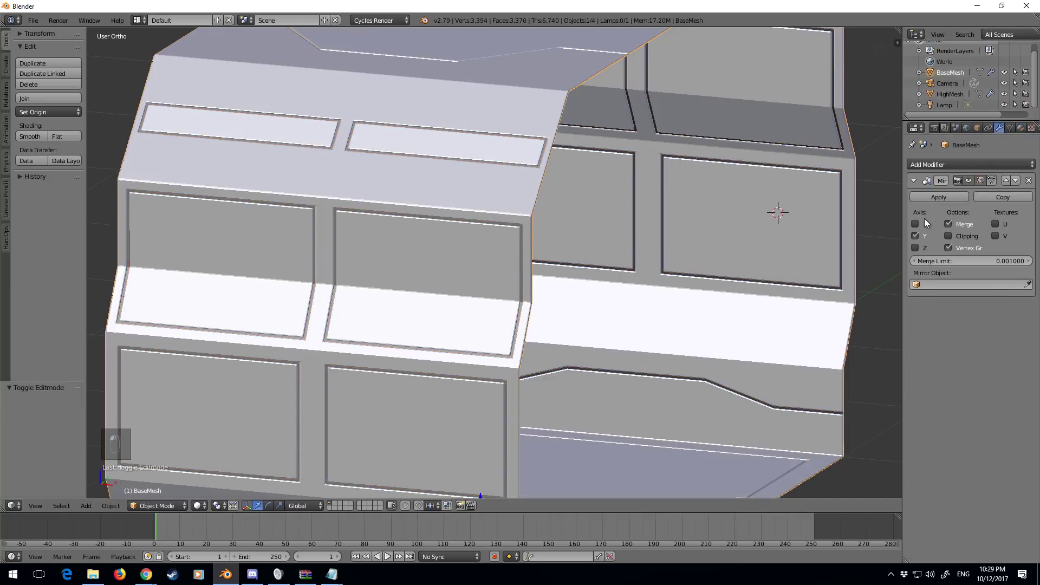
left_click(941, 164)
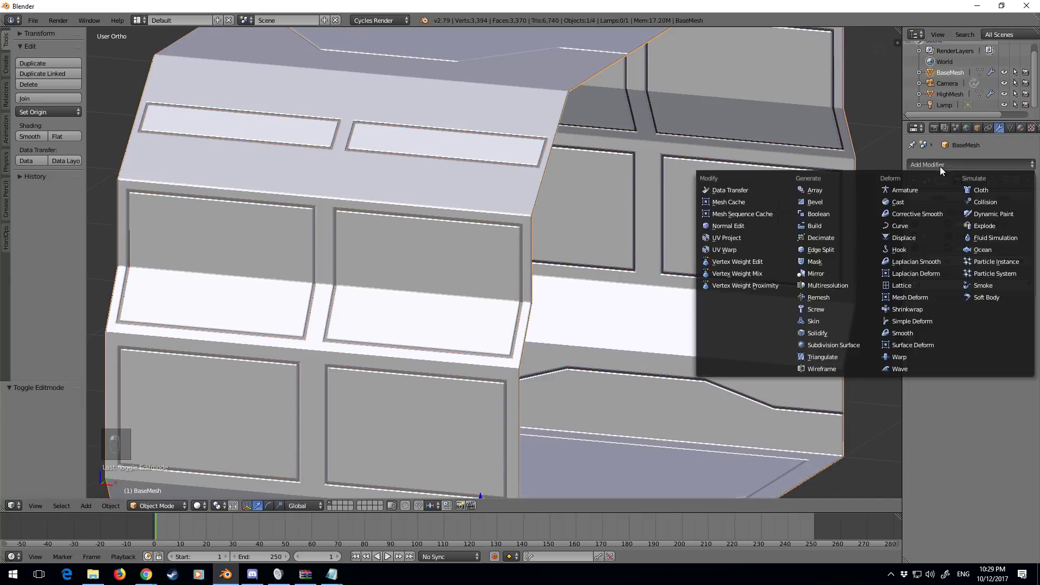
left_click(844, 190)
scroll(841, 216, "down", 5)
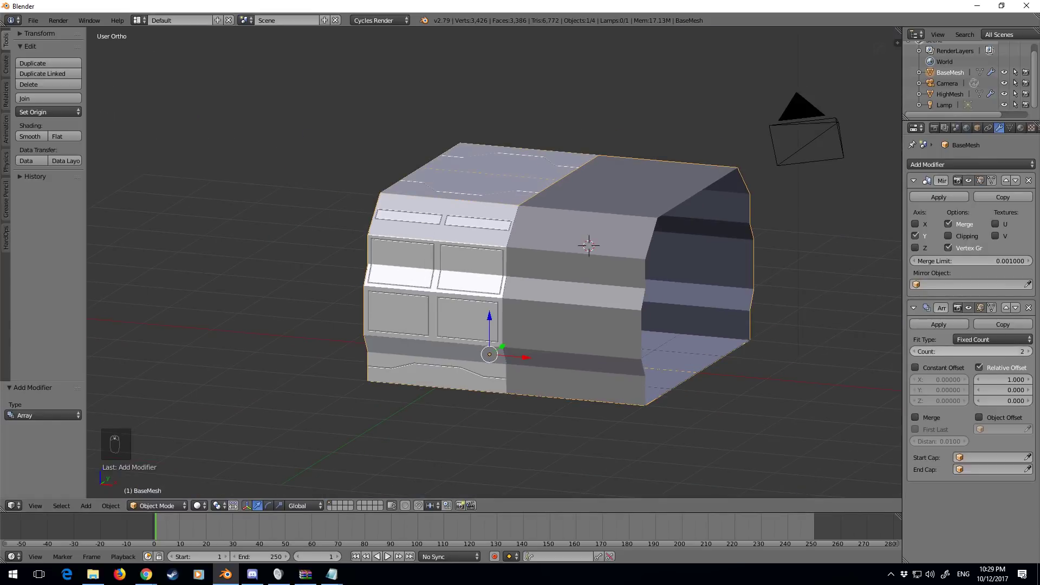
left_click(1014, 352)
type("5")
key("Return")
Set the BaseMesh array's relative X offset to -1 so the copies extend in the opposite direction
left_click(1008, 380)
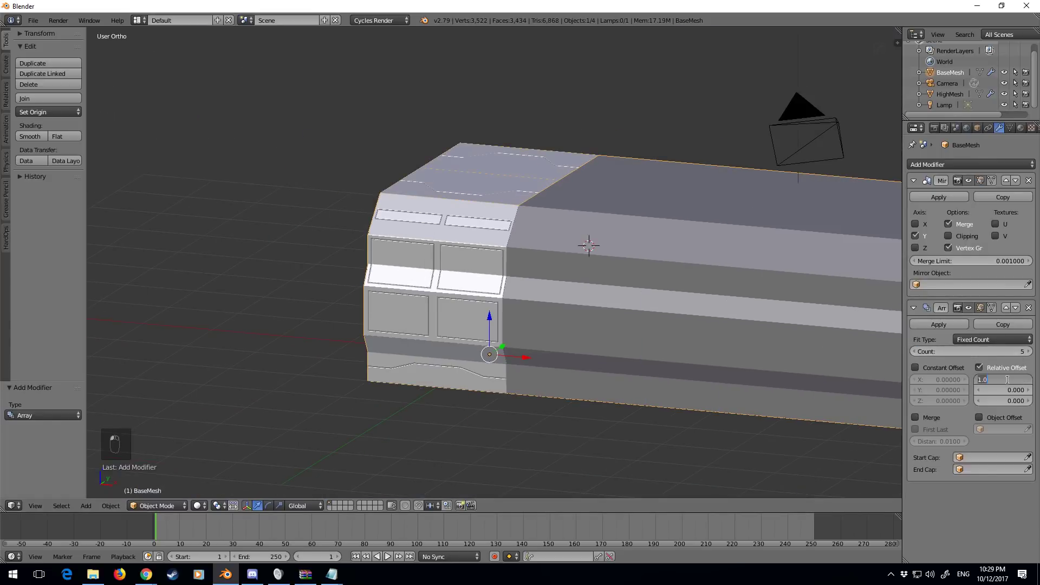
type("-1")
key("Return")
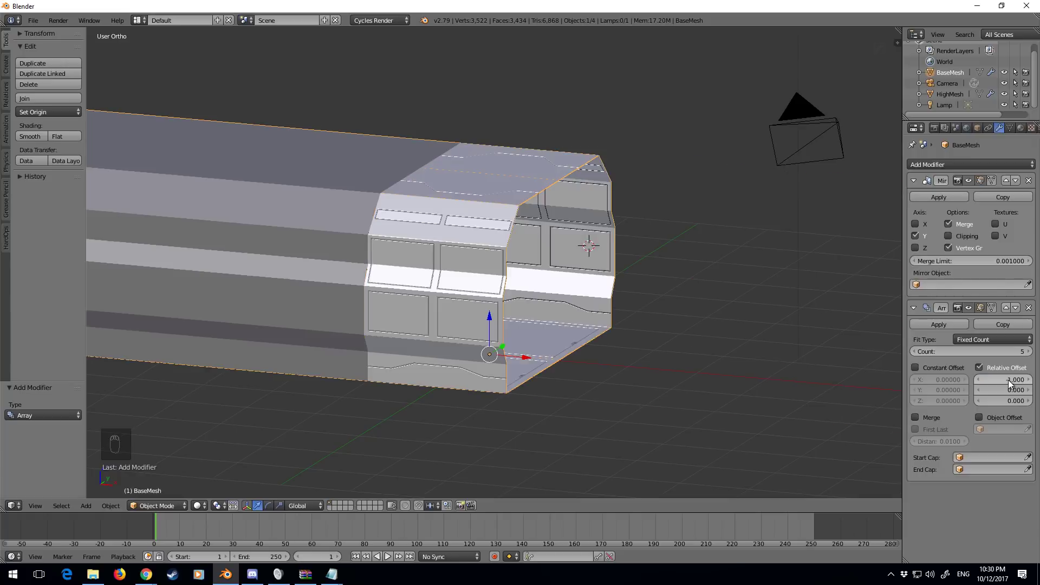
middle_click_drag(677, 347, 611, 343)
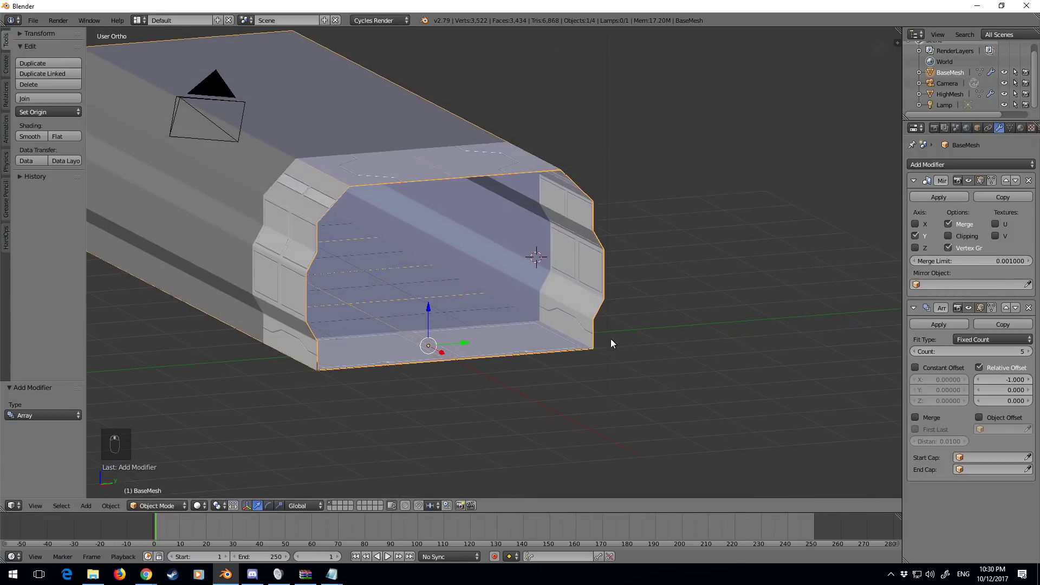
Add an Array modifier to HighMesh with a fixed count of 5
right_click(583, 306)
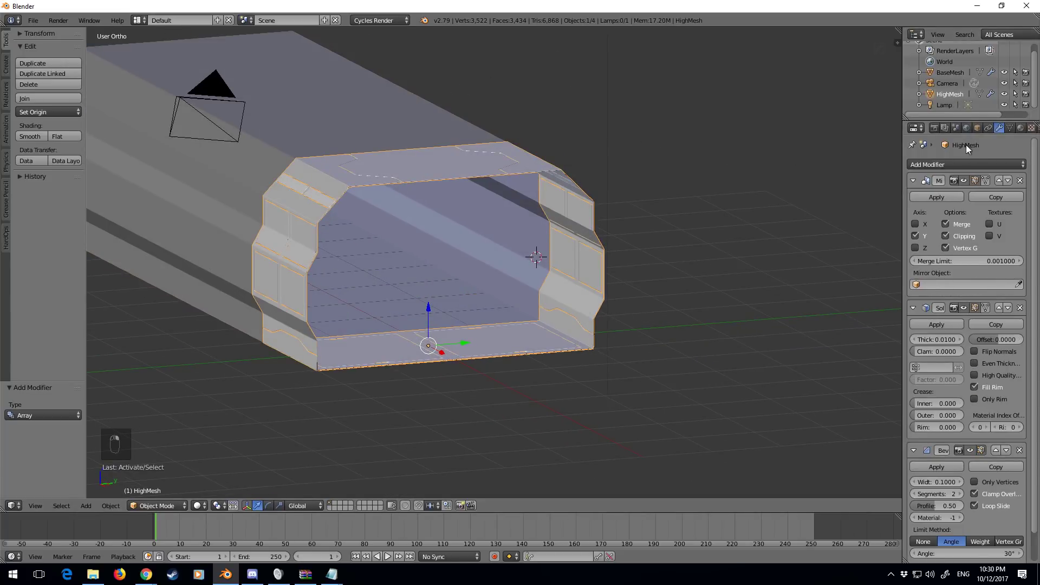
left_click(957, 164)
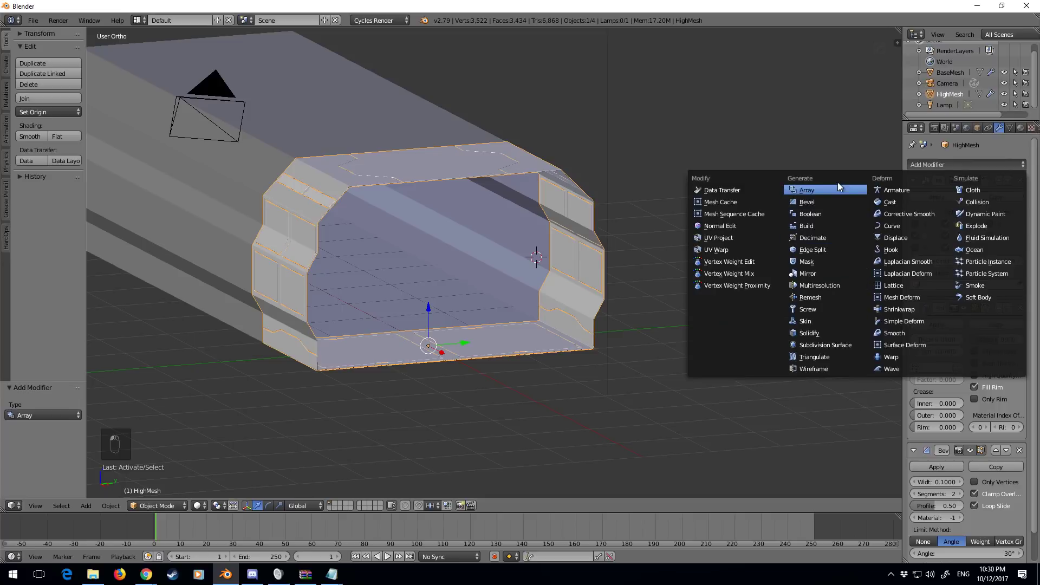
left_click(810, 190)
scroll(1008, 417, "down", 10)
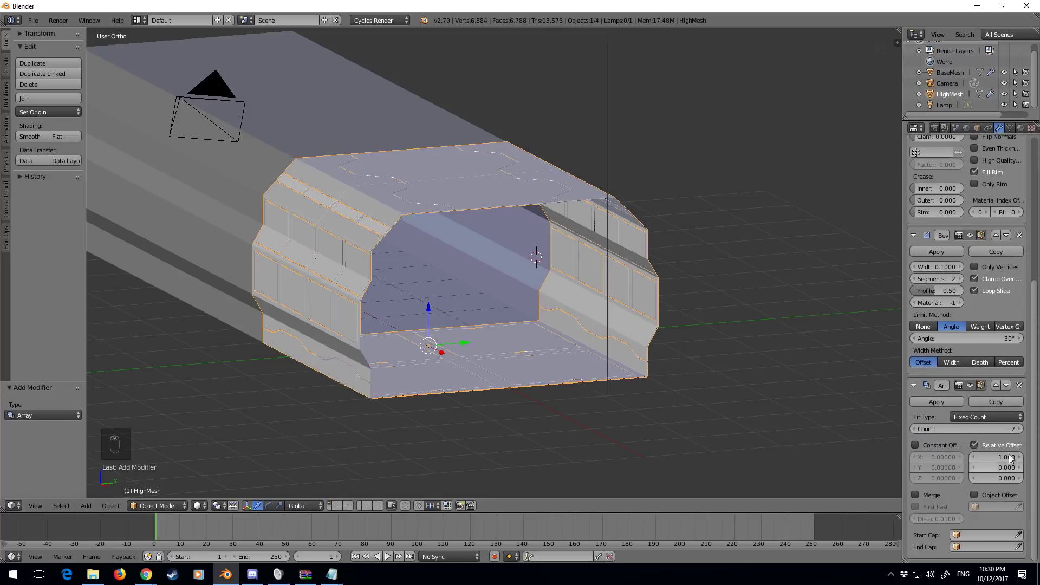
left_click(997, 427)
type("5")
key("Return")
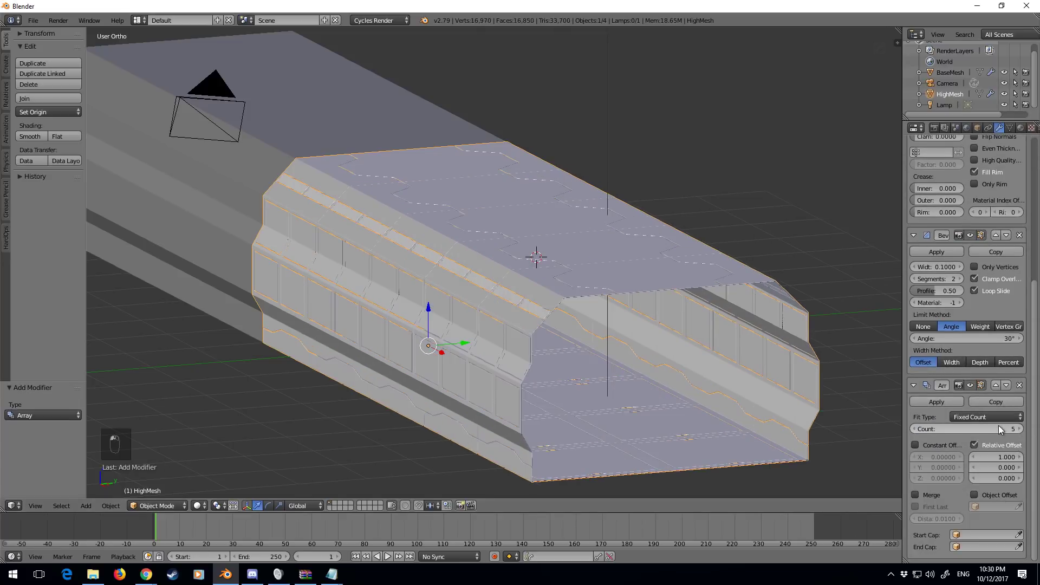
Set the HighMesh array's relative X offset to -1 to match the direction of the BaseMesh array
left_click(997, 458)
type("-1")
key("Return")
Examine the seams between the arrayed corridor segments along the lower wall and floor, and the overall corridor from outside
middle_click_drag(607, 368, 576, 335)
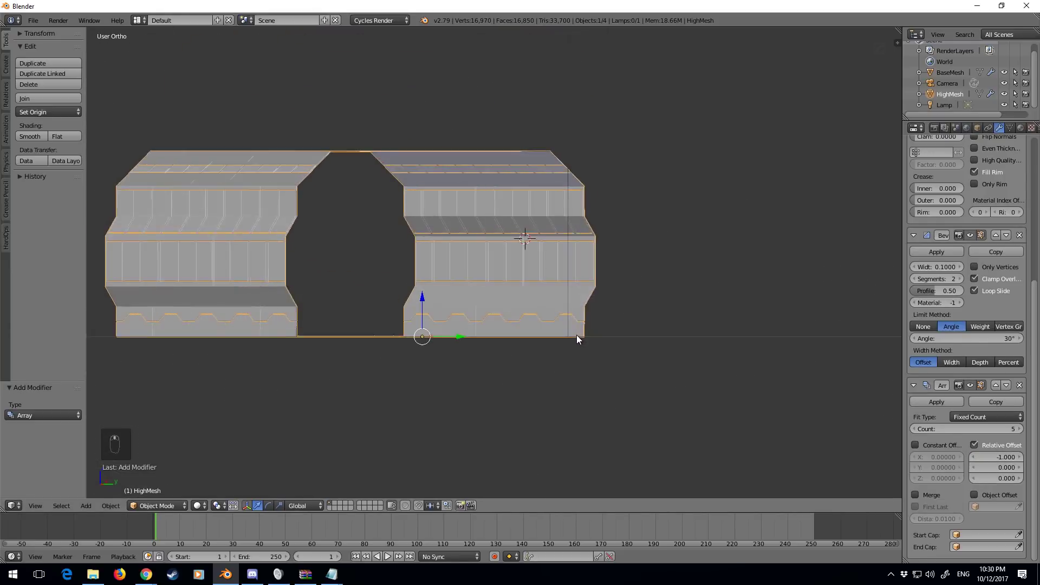
scroll(558, 343, "up", 5)
middle_click_drag(388, 267, 537, 331)
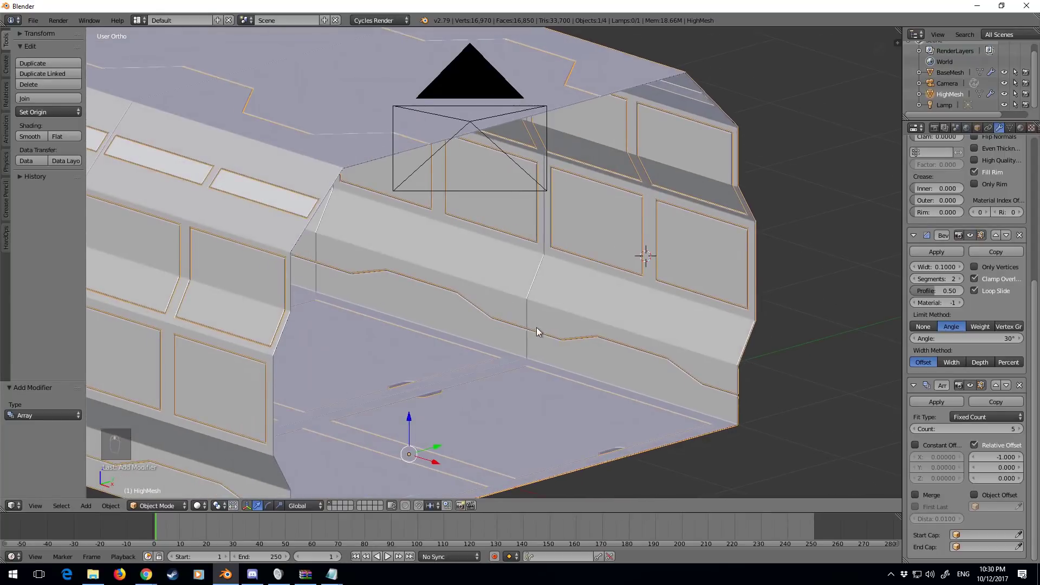
scroll(537, 328, "up", 3)
middle_click_drag(488, 304, 530, 324)
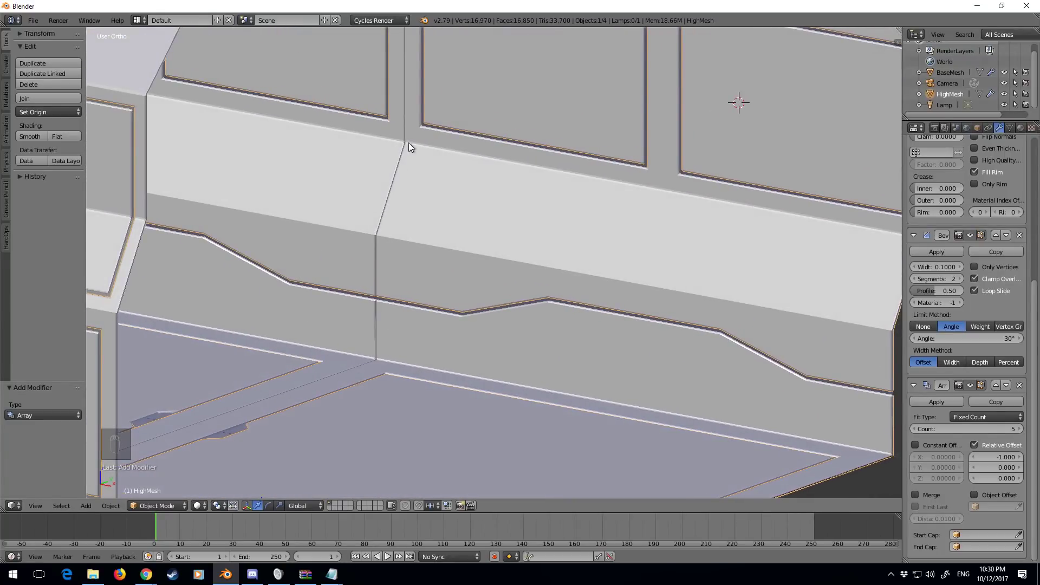
scroll(650, 211, "down", 4)
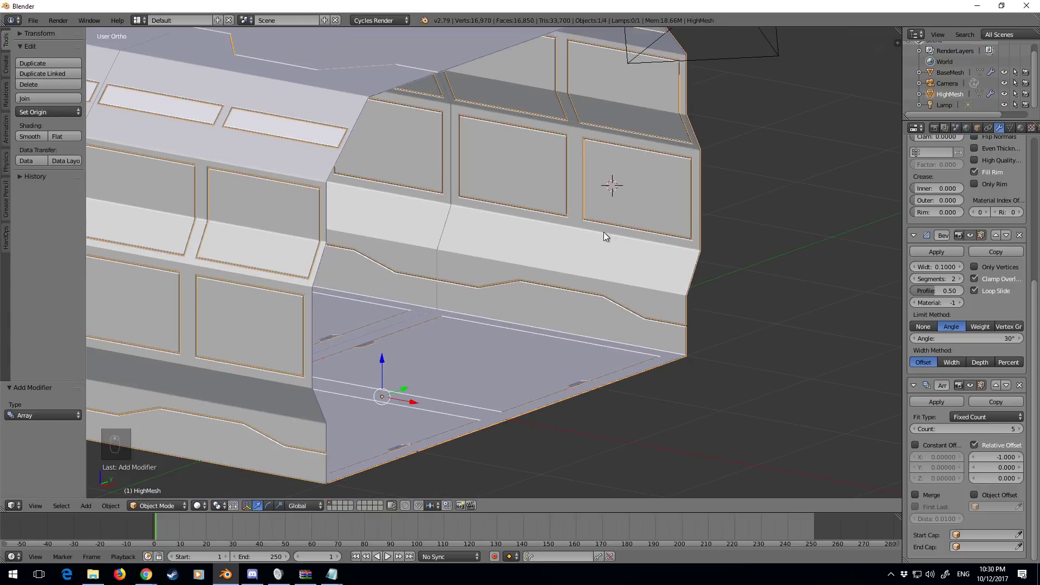
scroll(618, 233, "up", 5)
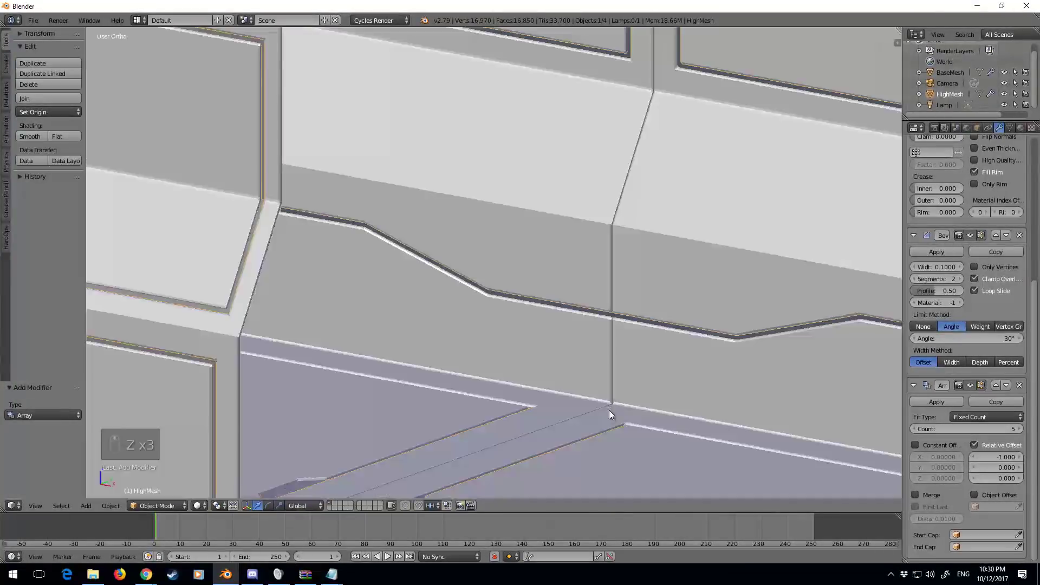
middle_click_drag(609, 410, 548, 280)
scroll(549, 280, "up", 4)
middle_click_drag(606, 299, 526, 290, "shift")
scroll(529, 298, "down", 6)
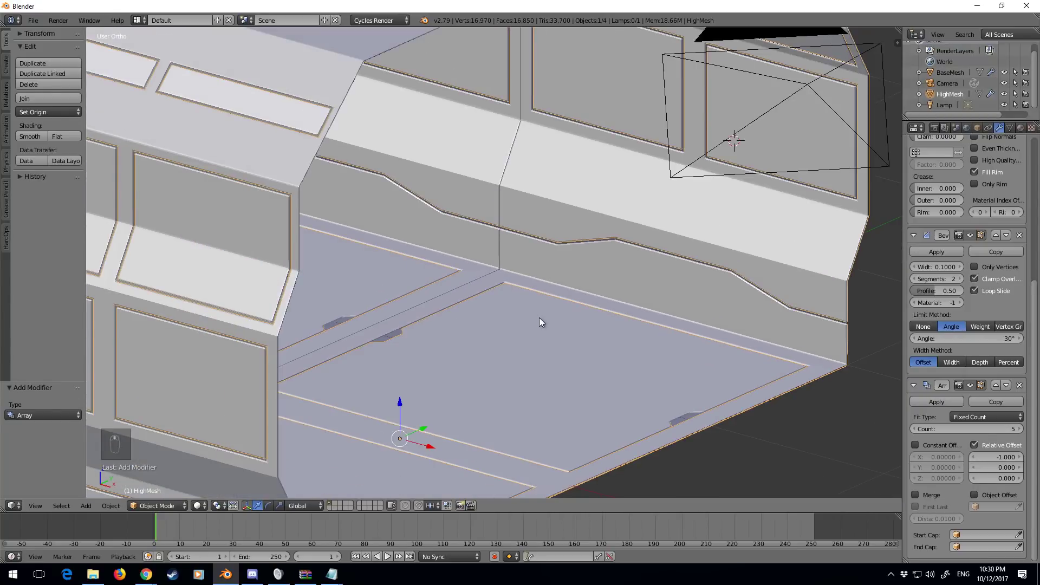
scroll(552, 181, "down", 5)
middle_click_drag(646, 313, 483, 286)
middle_click_drag(848, 474, 351, 309)
scroll(353, 306, "down", 4)
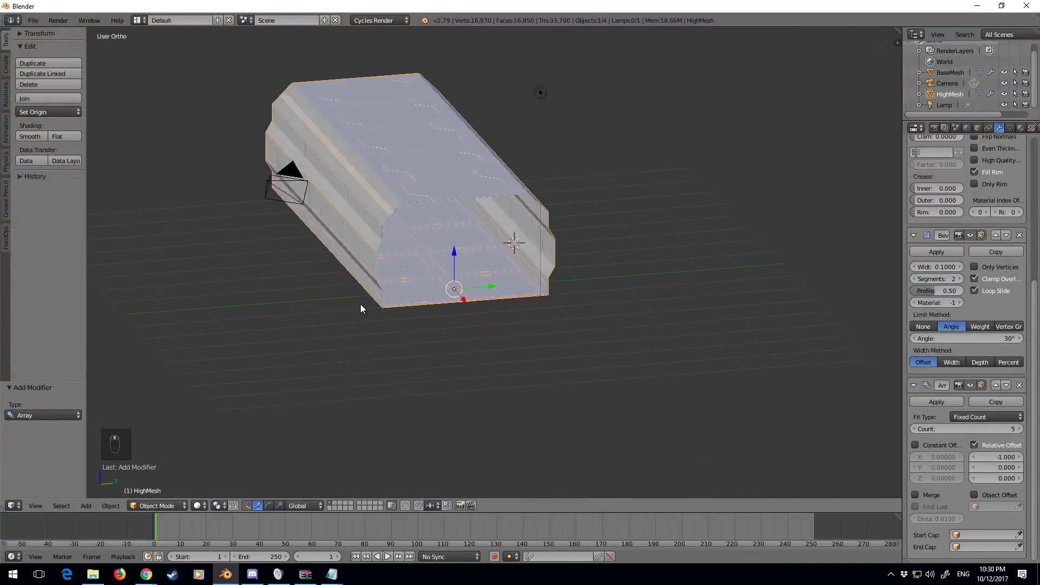
Select the camera and clear its rotation, location and scale so it sits at the world origin
right_click(299, 181)
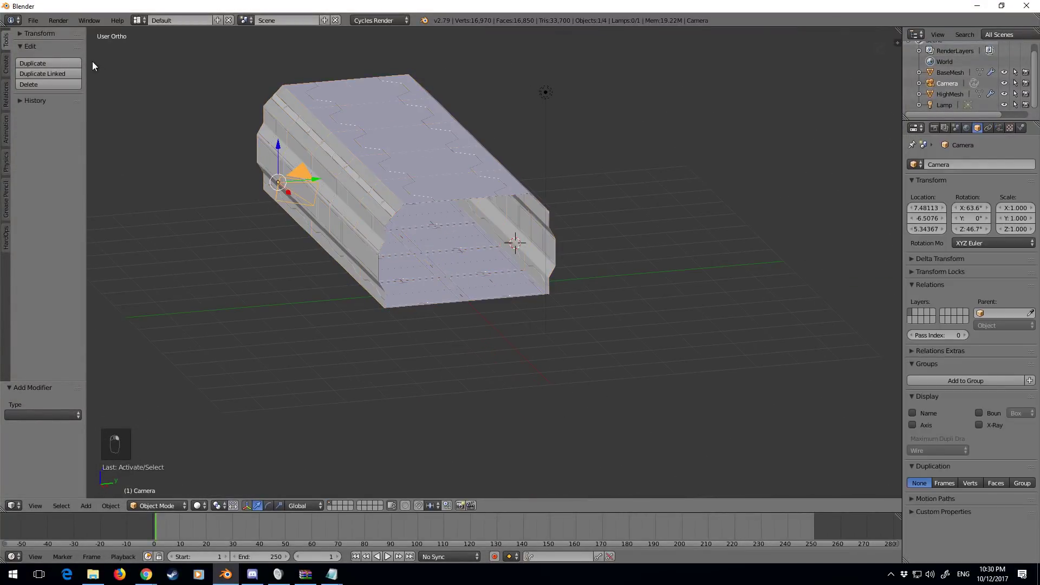
key("g")
left_click(312, 183)
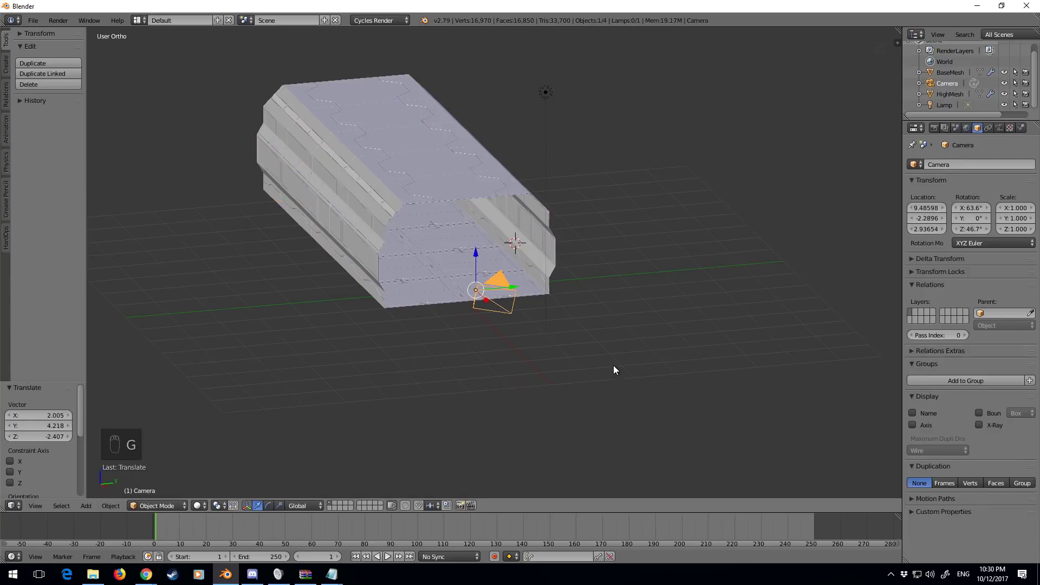
key("alt+r")
key("alt+g")
key("alt+s")
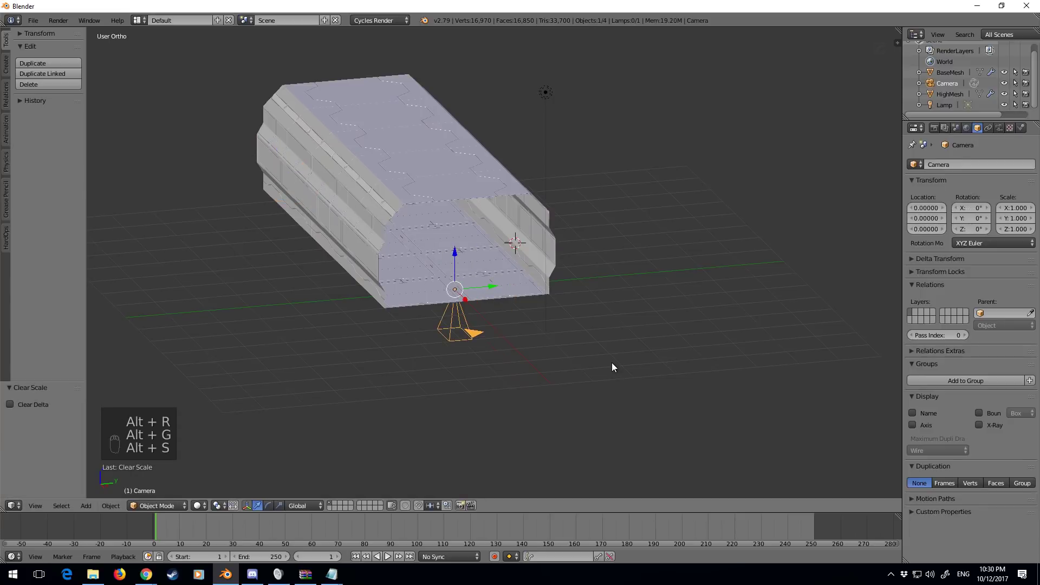
Rotate the camera 90° about global Z and 90° about global Y so it faces down the corridor
type("rz")
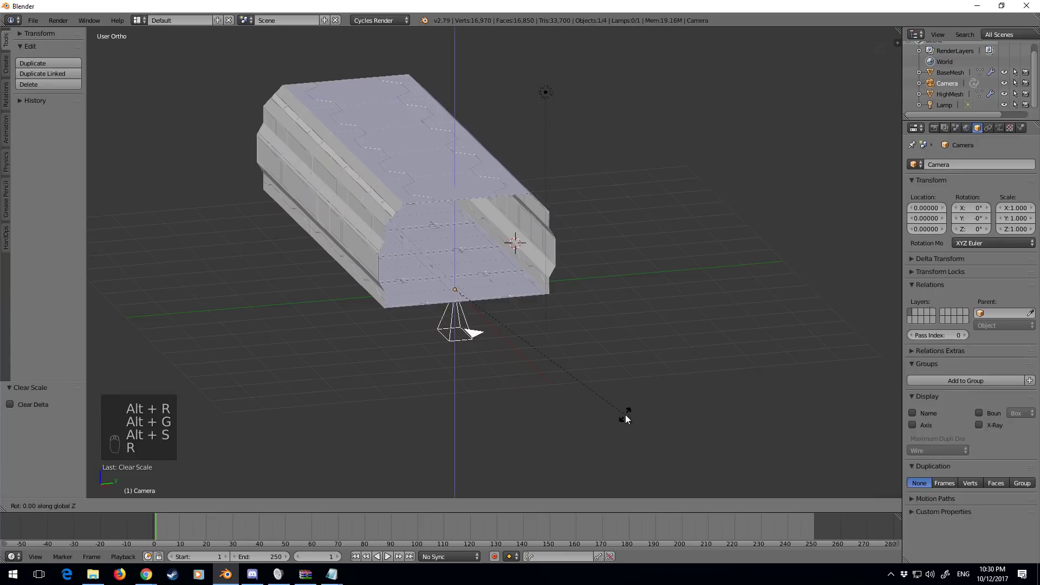
type("90")
key("Return")
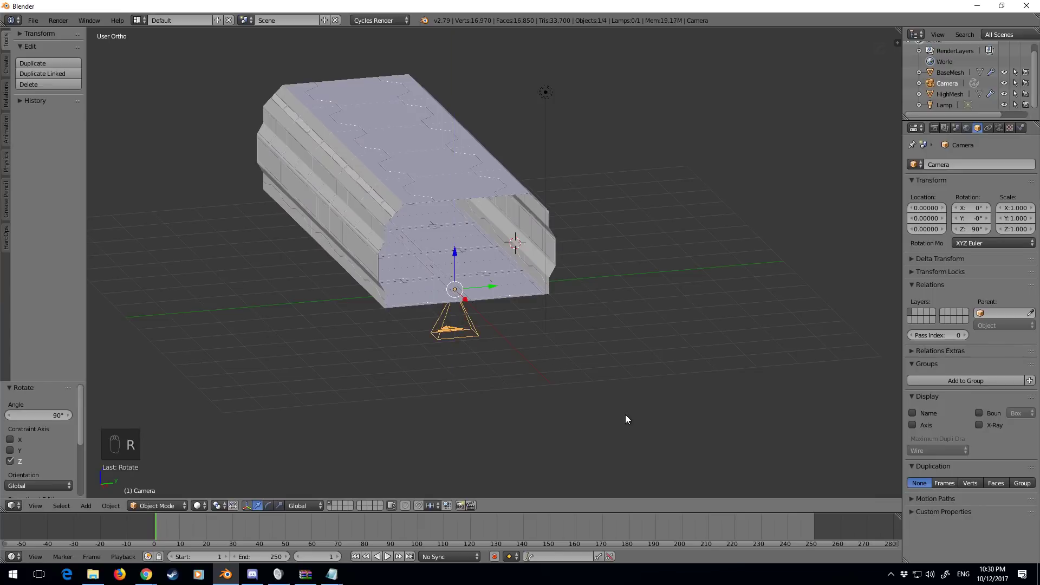
type("x90")
key("Return")
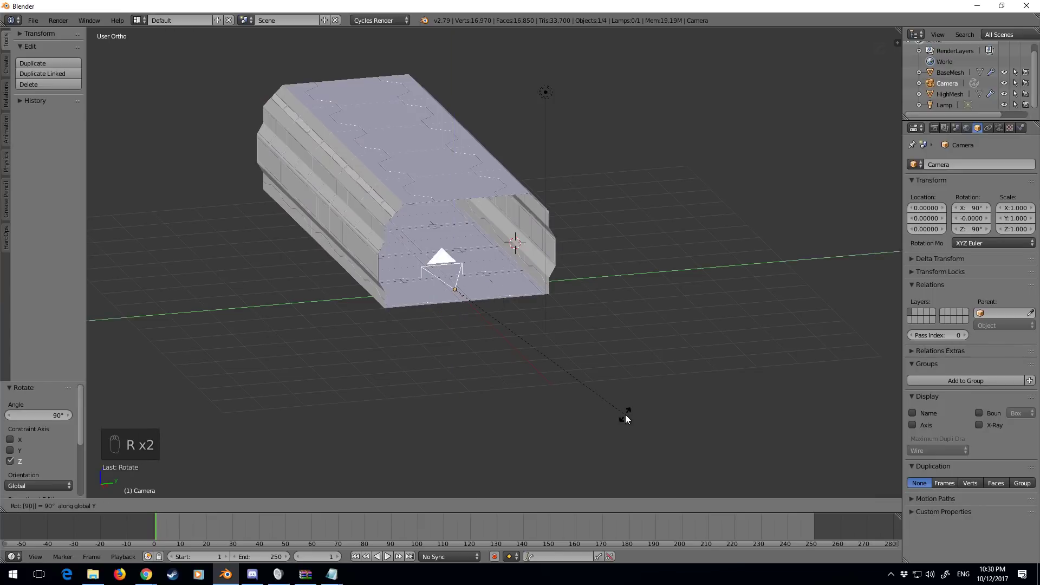
Move the camera in front of the corridor opening, to about X 6.1, Y -0.86, Z 1.56
key("g")
left_click(547, 365)
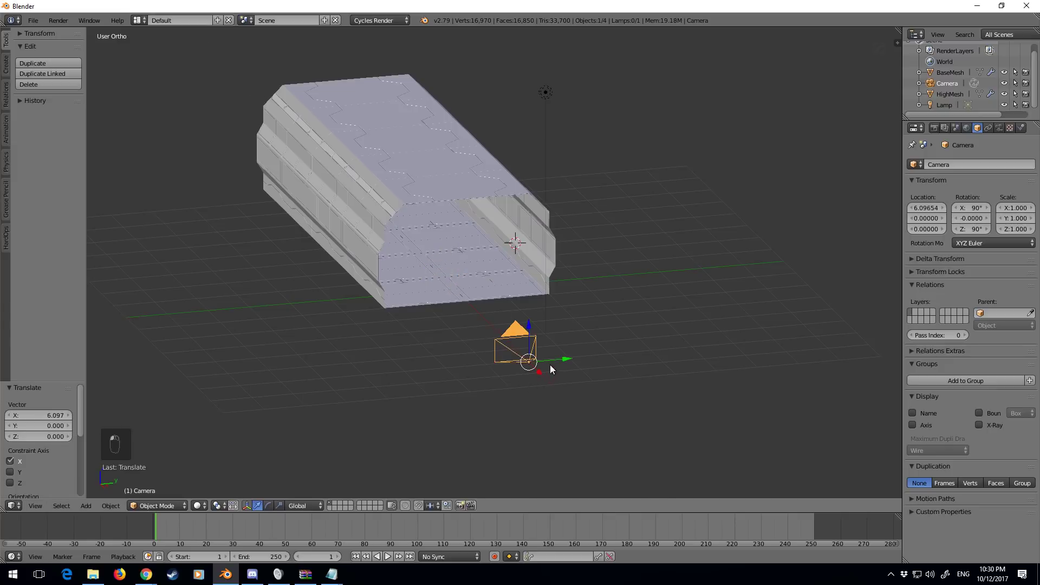
key("g")
key("y")
left_click(489, 333)
key("g")
key("z")
left_click(492, 271)
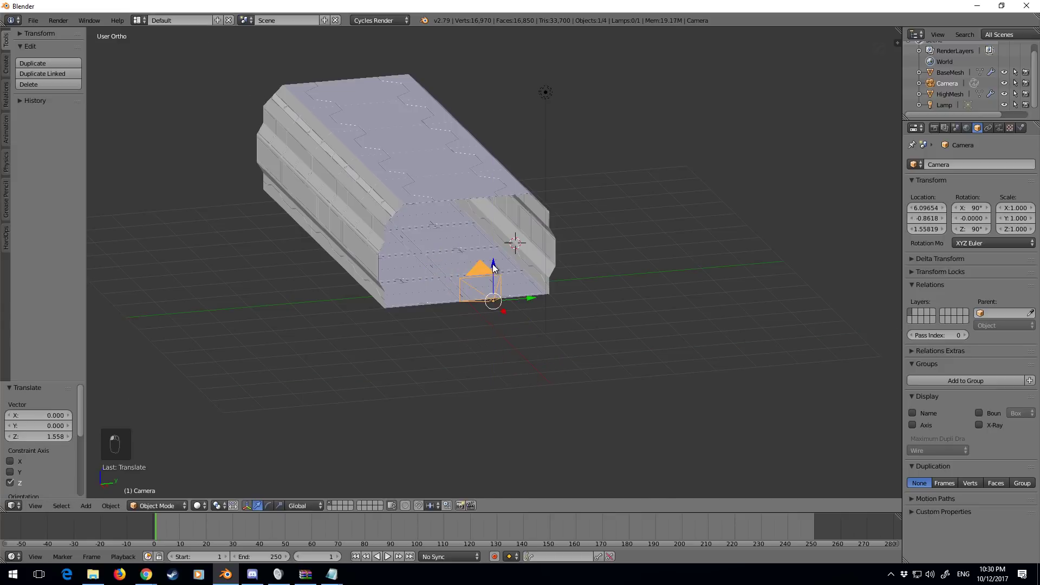
Look through the camera, tilt it about -4° around its local X axis, and turn it about -22.6° around global Z
key("KP_0")
key("r")
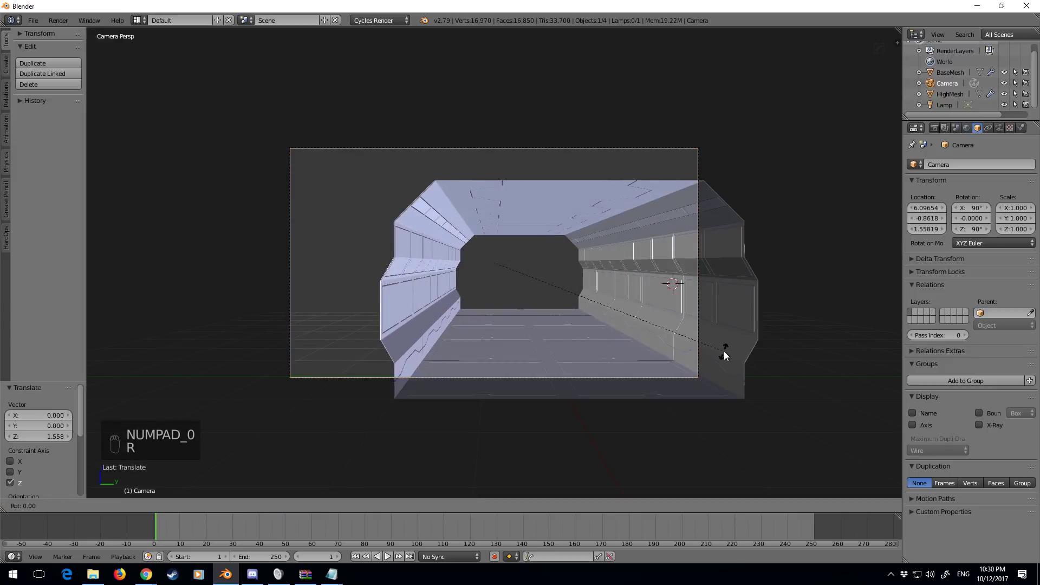
key("x")
key("x")
left_click(717, 370)
key("r")
key("z")
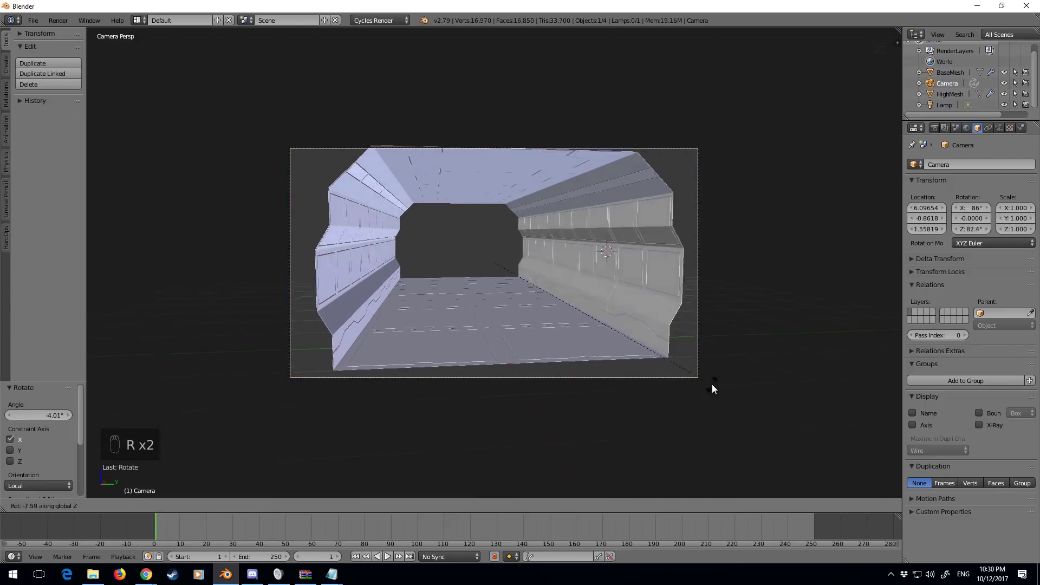
left_click(643, 410)
Reframe the corridor interior by moving the camera to about X 3.13, Y -1.84, Z 1.49
key("g")
key("y")
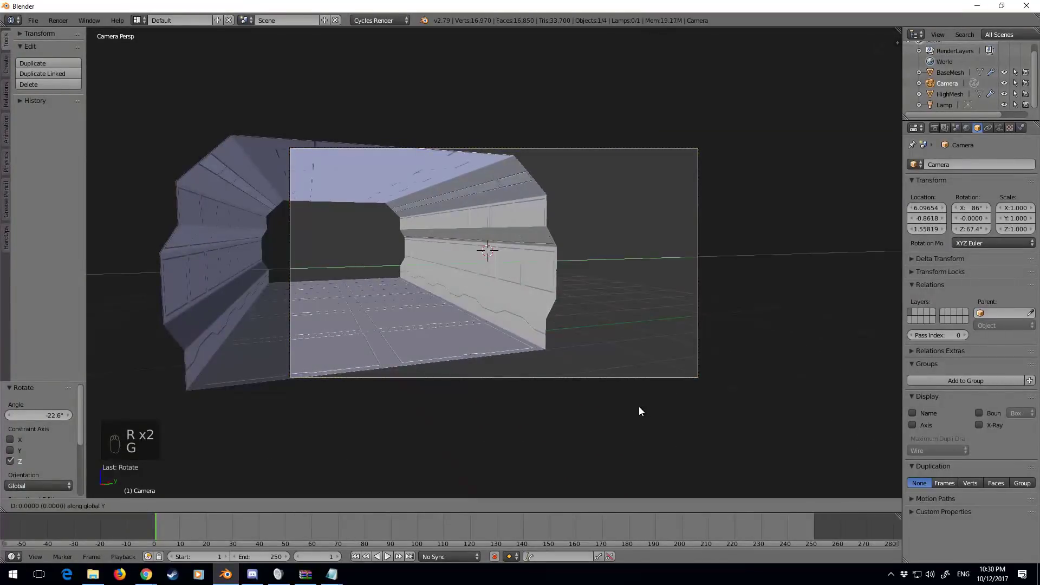
left_click(571, 398)
key("g")
key("x")
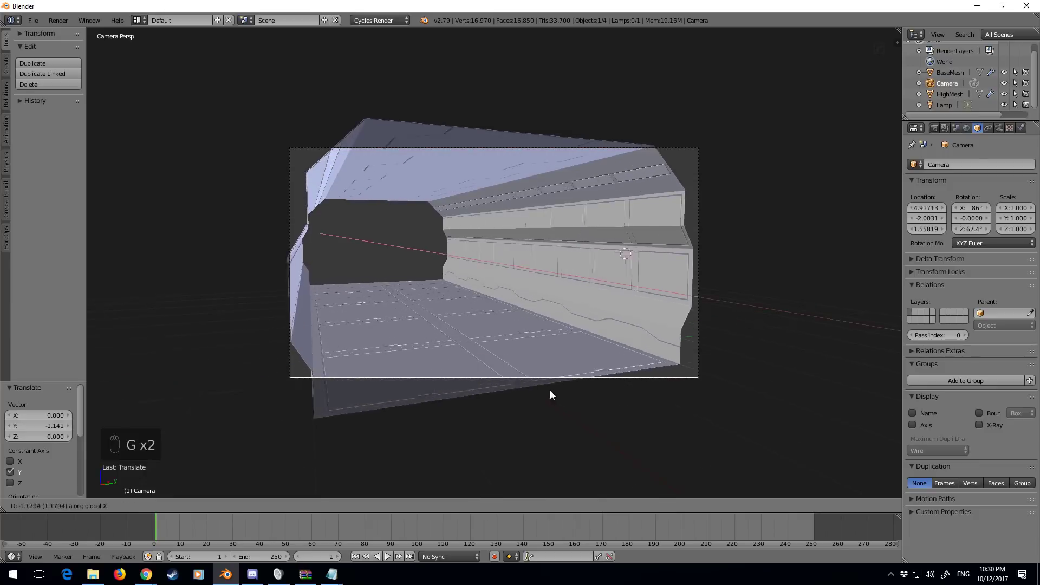
left_click(525, 386)
key("g")
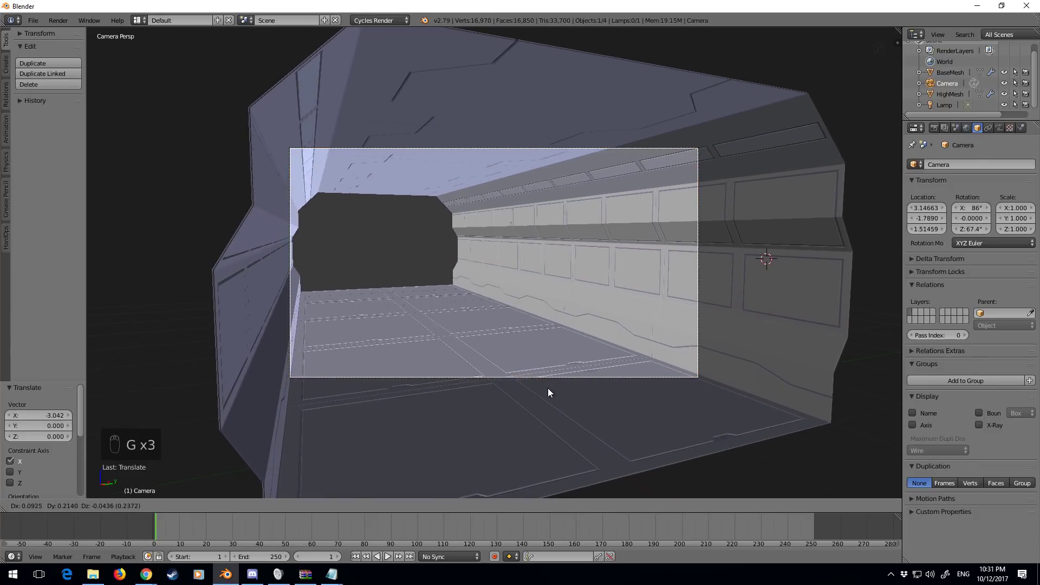
left_click(547, 389)
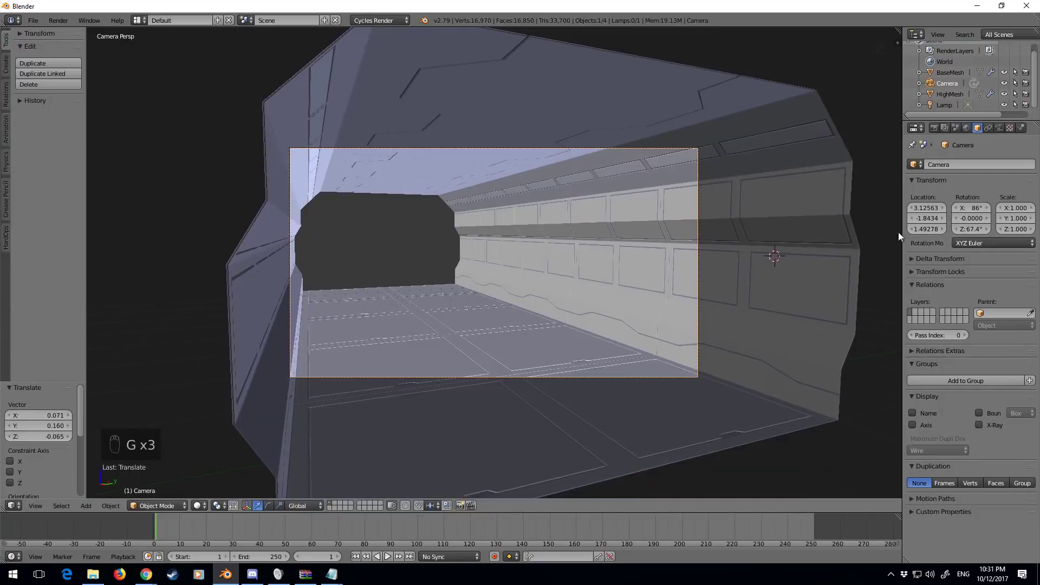
Review the render settings, render a test image from the camera, and return to the 3D view
left_click(934, 127)
scroll(993, 401, "down", 1)
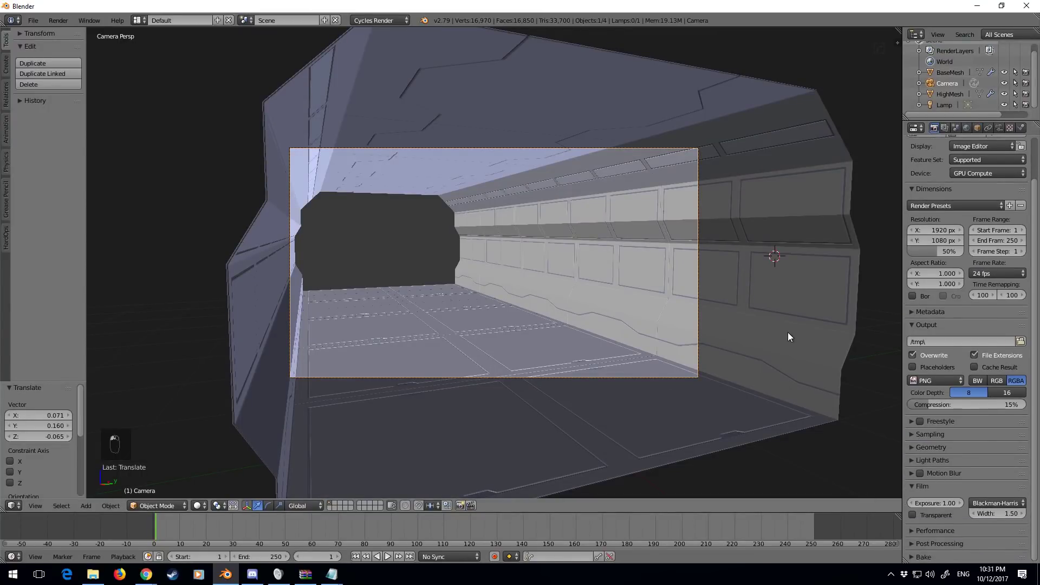
key("F12")
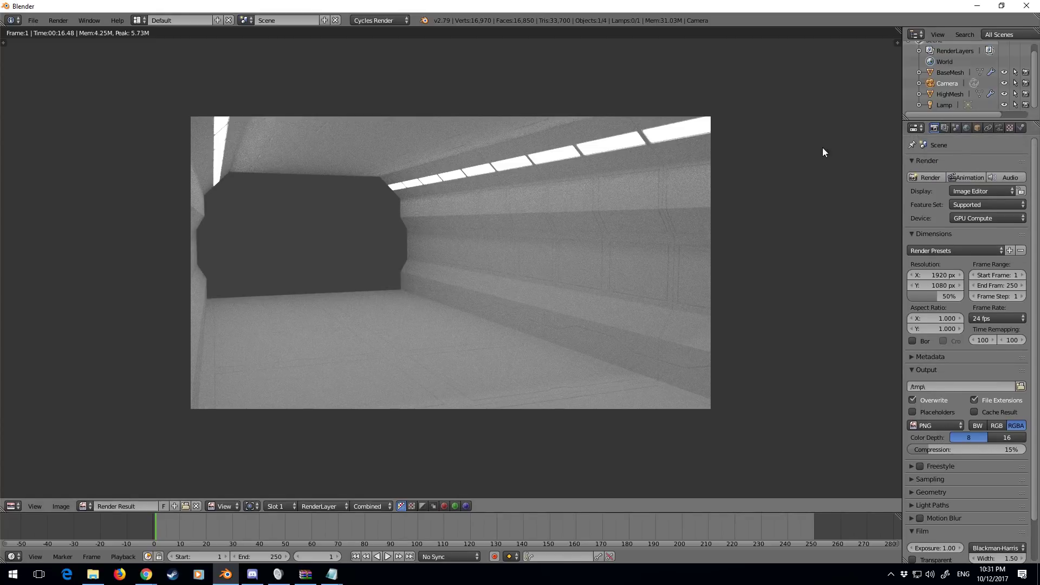
key("Escape")
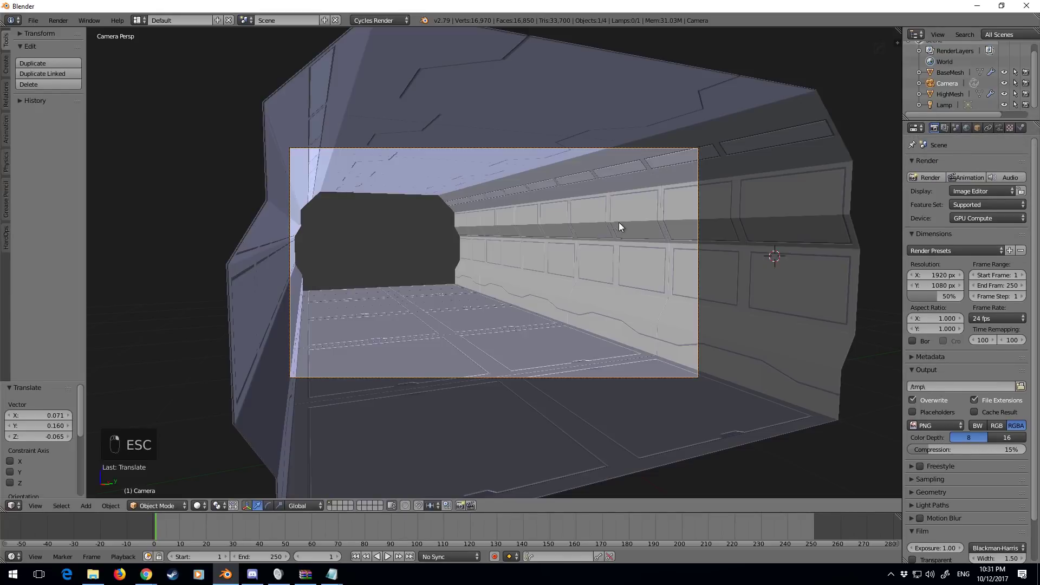
Set the emission strength of HighMesh's Light material to 15
right_click(619, 223)
left_click(1020, 128)
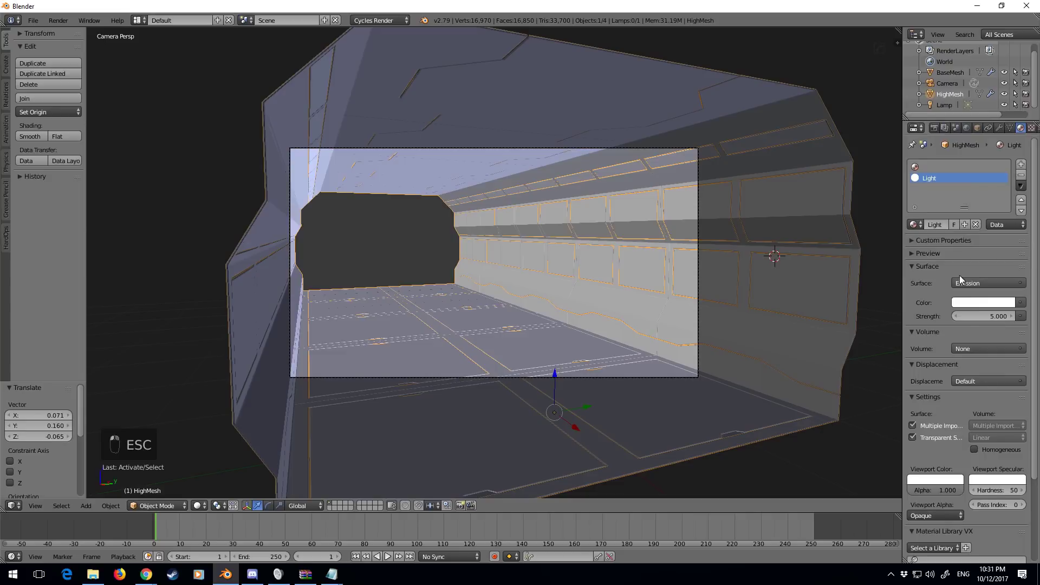
left_click(988, 318)
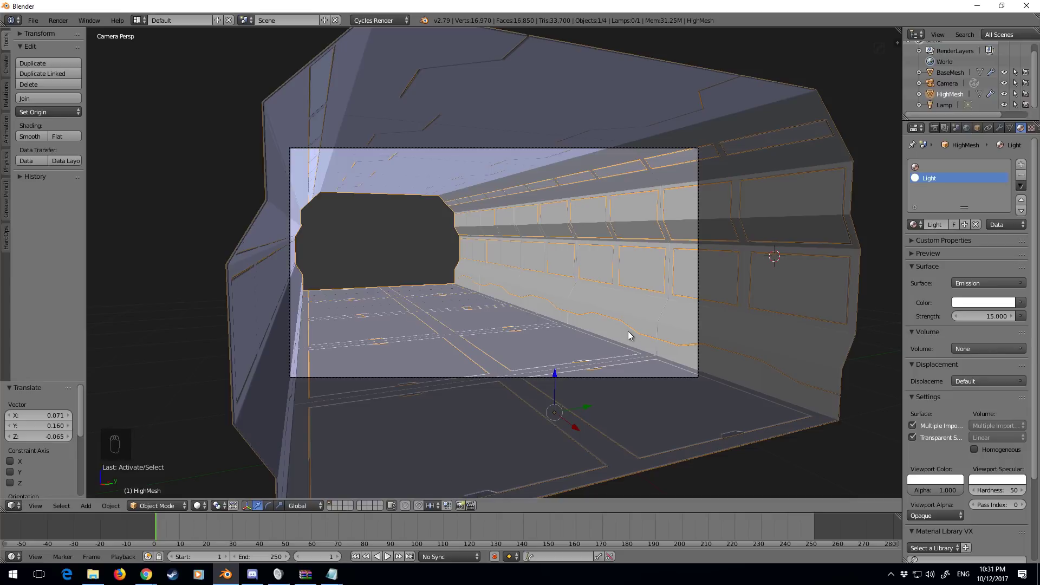
Set a render border around a section of the panelled wall in the camera view and render that region
key("ctrl+b")
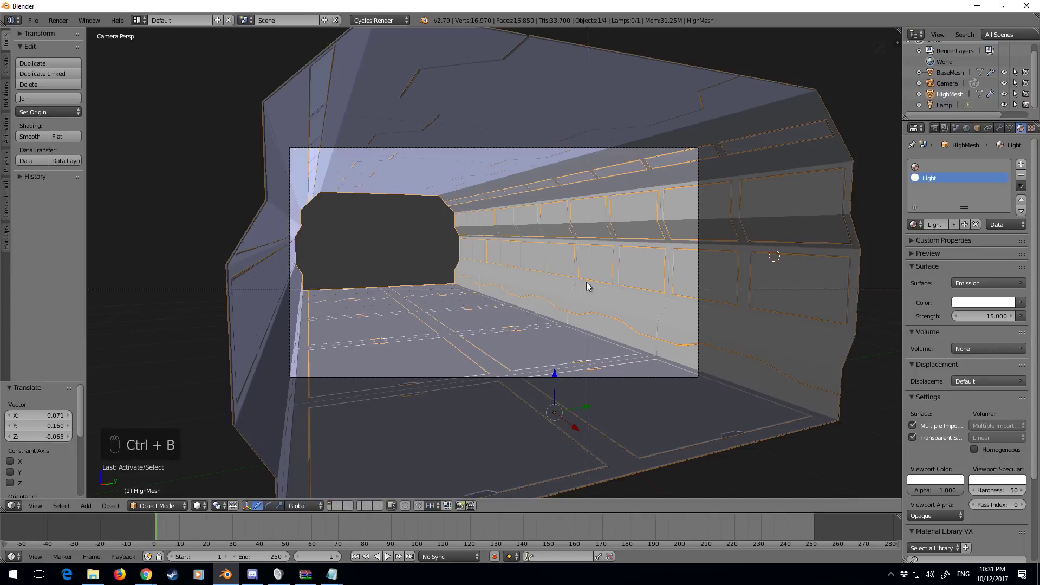
left_click_drag(558, 227, 667, 326)
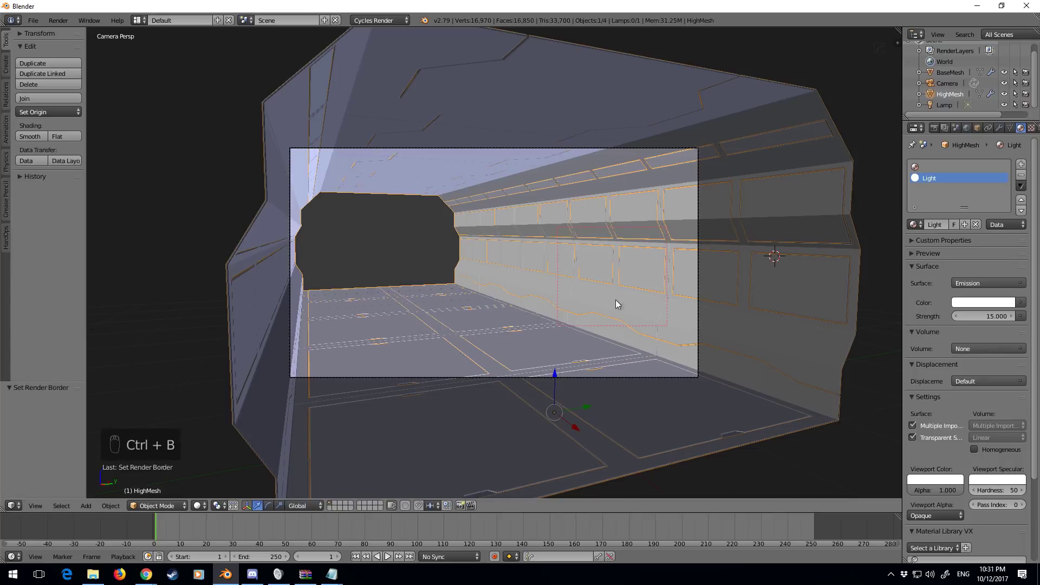
key("F12")
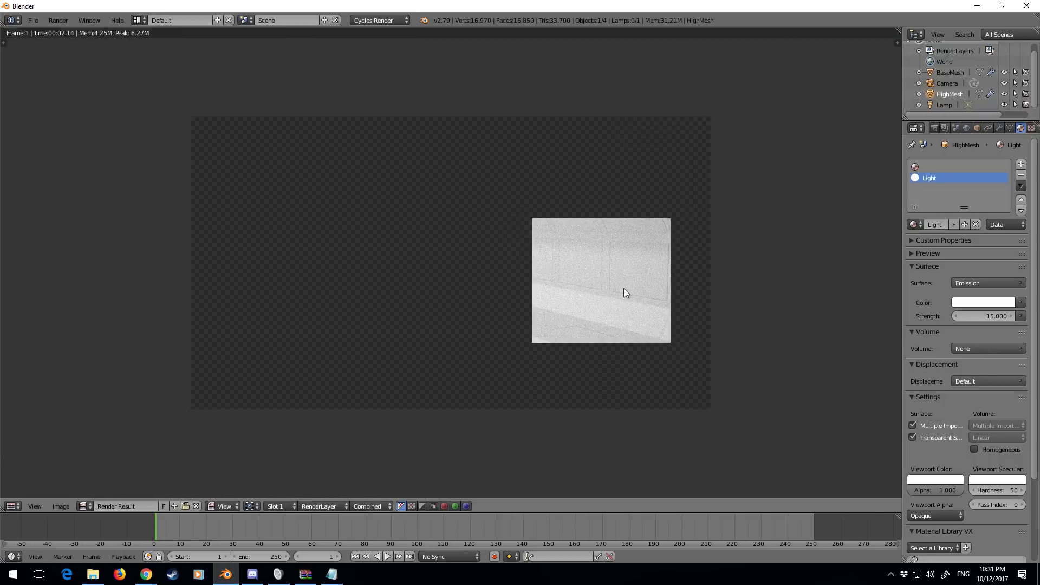
Set the Cycles render samples to 500 in the render sampling settings
left_click(935, 128)
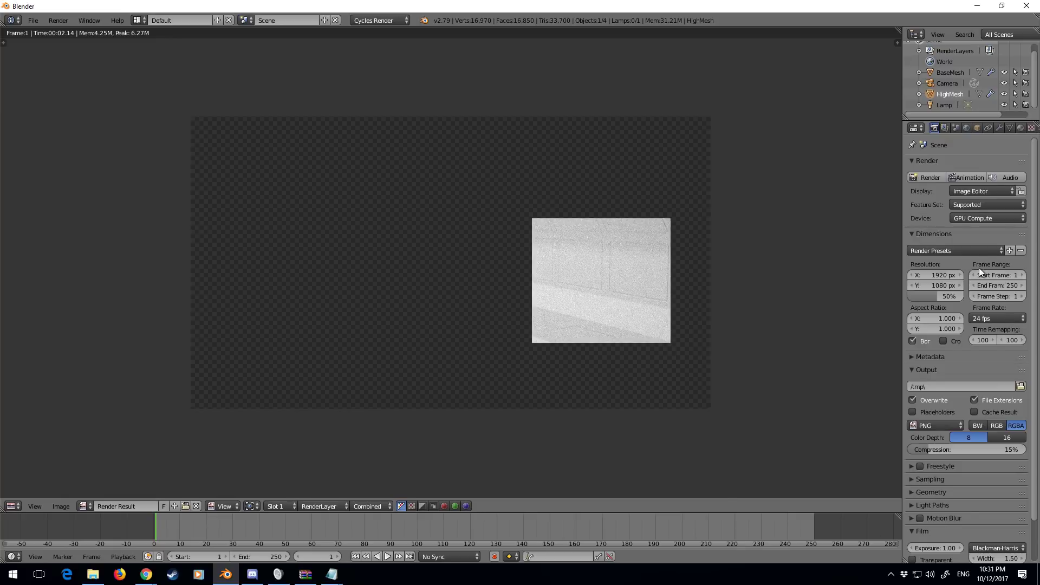
scroll(973, 304, "down", 2)
left_click(921, 434)
scroll(976, 445, "down", 2)
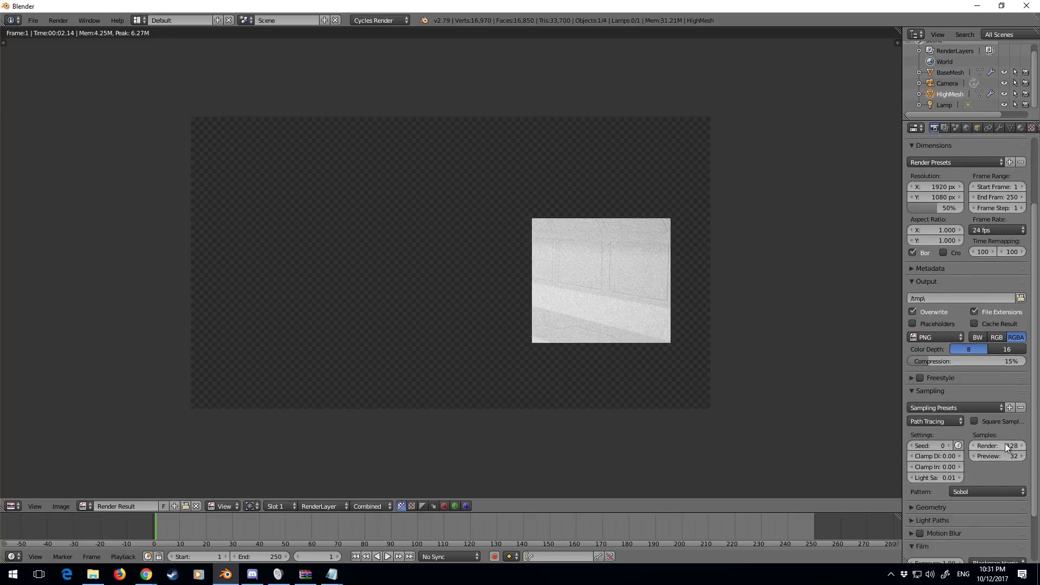
type("500")
Limit the light path bounces to max 1, min 1, diffuse 1, glossy 2 and transmission 4
scroll(1018, 465, "down", 3)
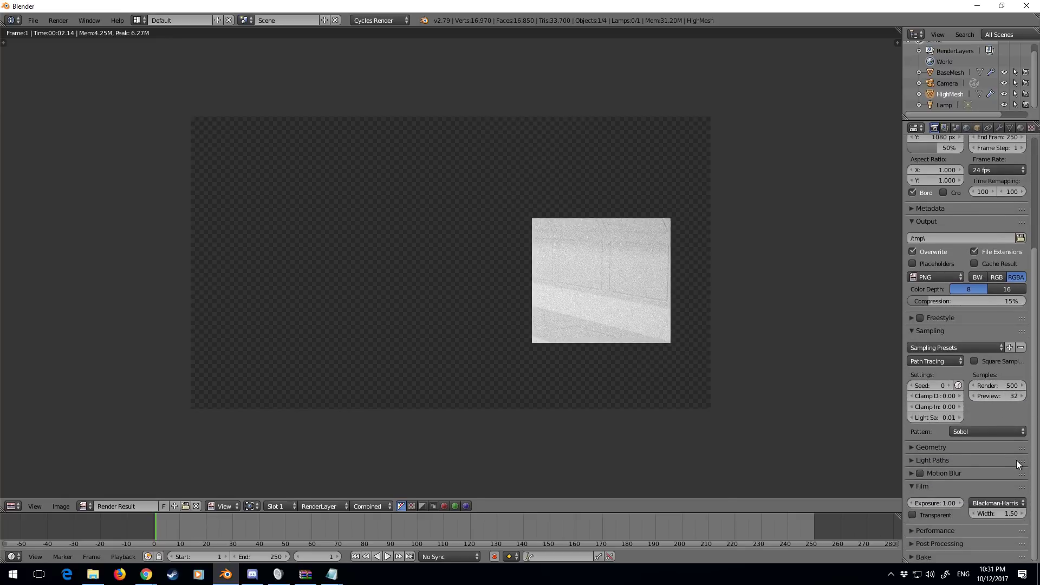
left_click(976, 460)
scroll(992, 450, "down", 3)
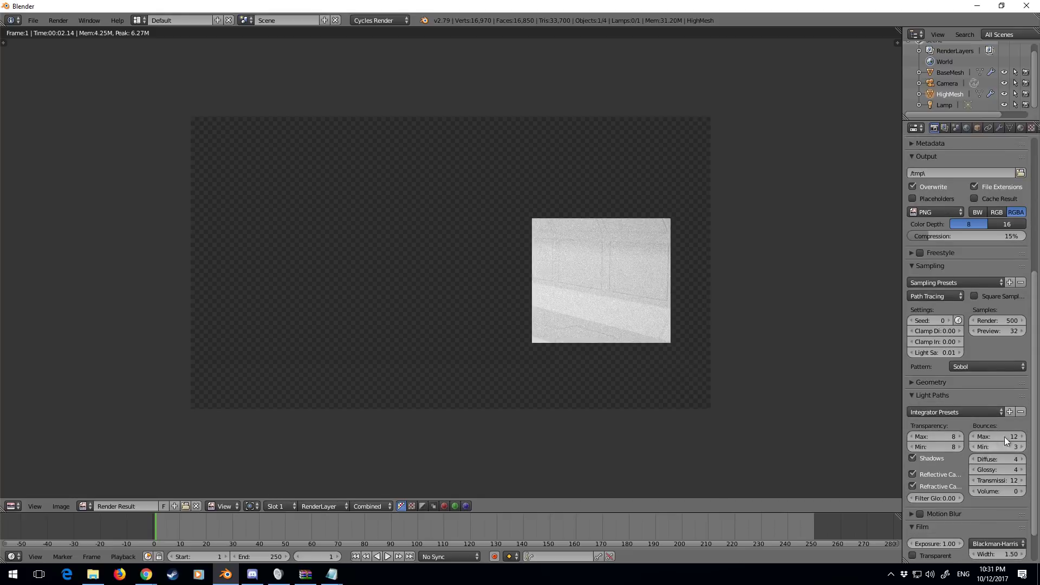
left_click(998, 436)
type("1")
key("Tab")
type("1")
key("Tab")
left_click_drag(1008, 471, 994, 480)
key("Return")
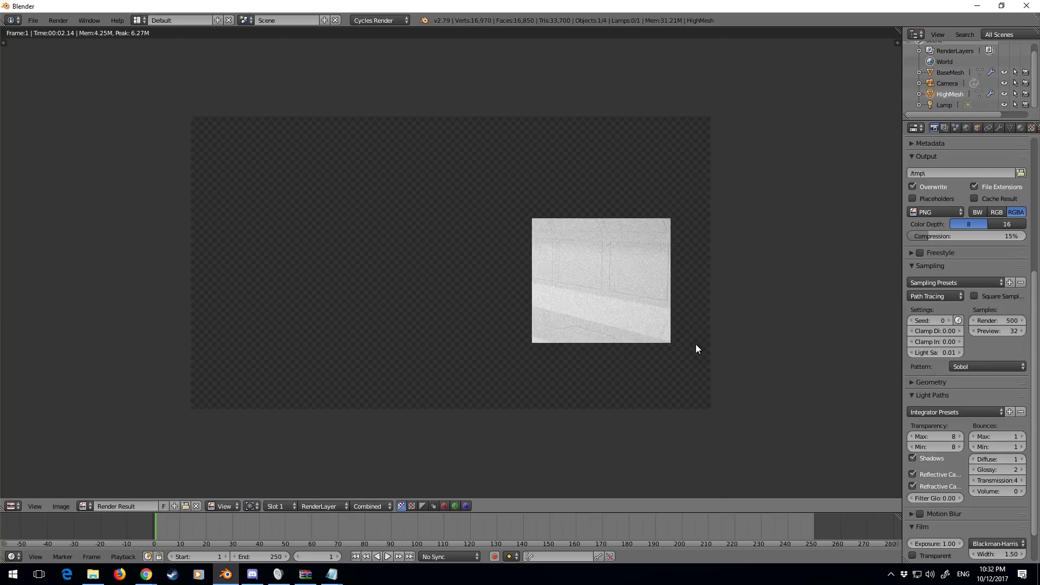
Render the bordered wall region with the current settings, inspect it, and return to the 3D view
key("F12")
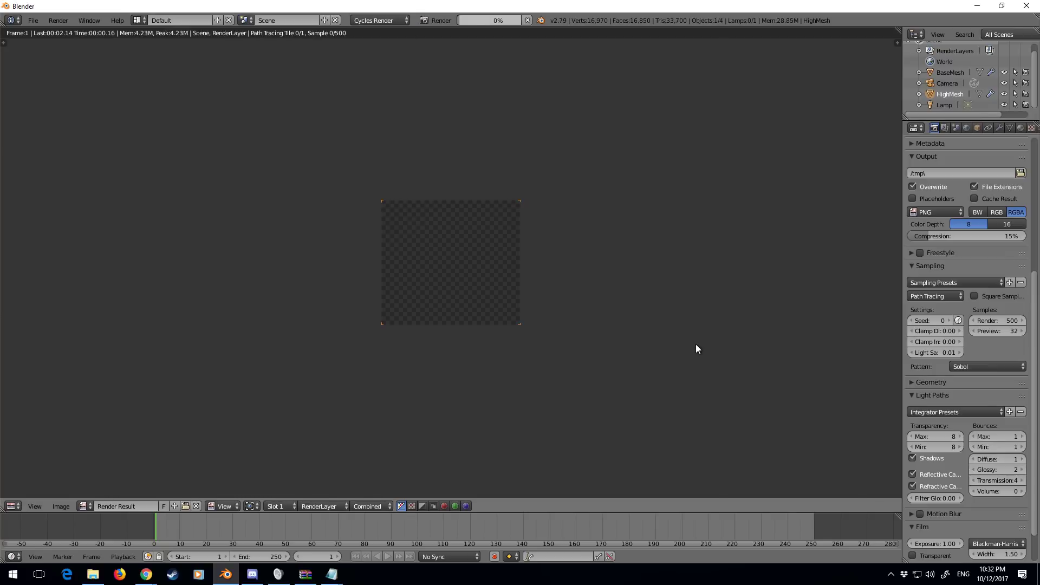
scroll(444, 300, "up", 2)
scroll(444, 298, "down", 1)
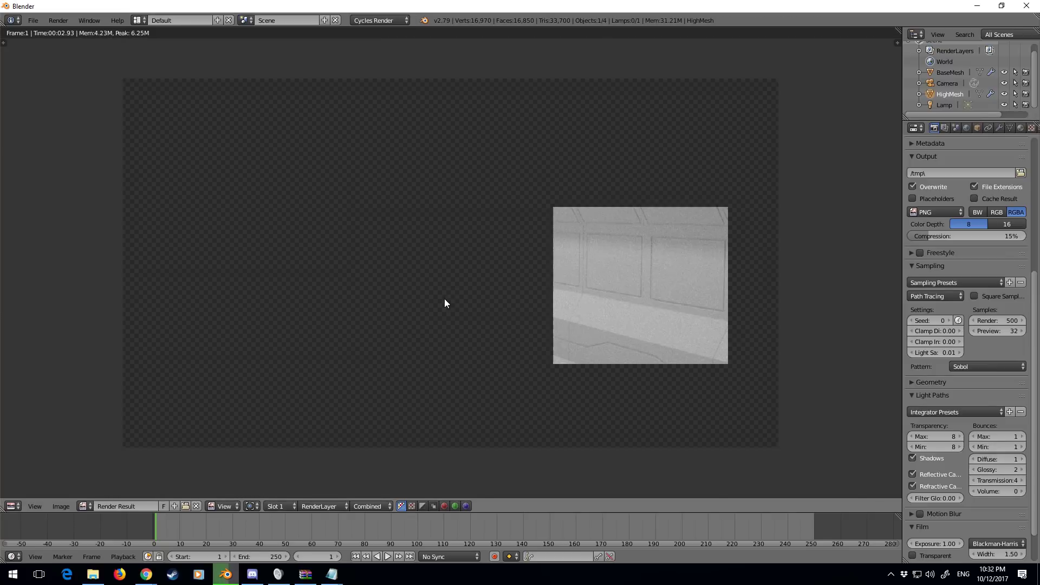
key("Escape")
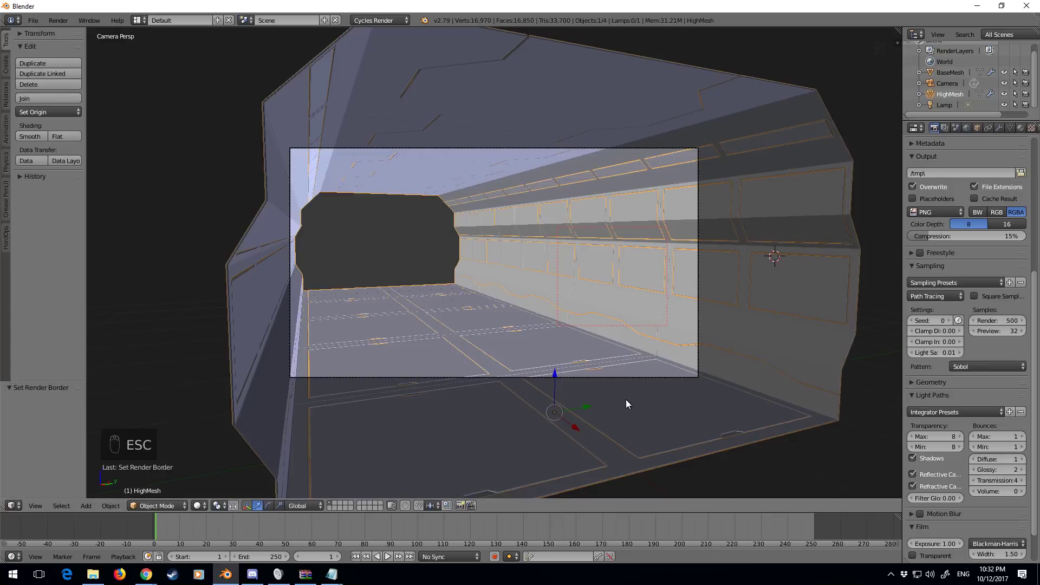
Clear the render border, render the full camera view of the corridor, and return to the 3D view
key("ctrl+b")
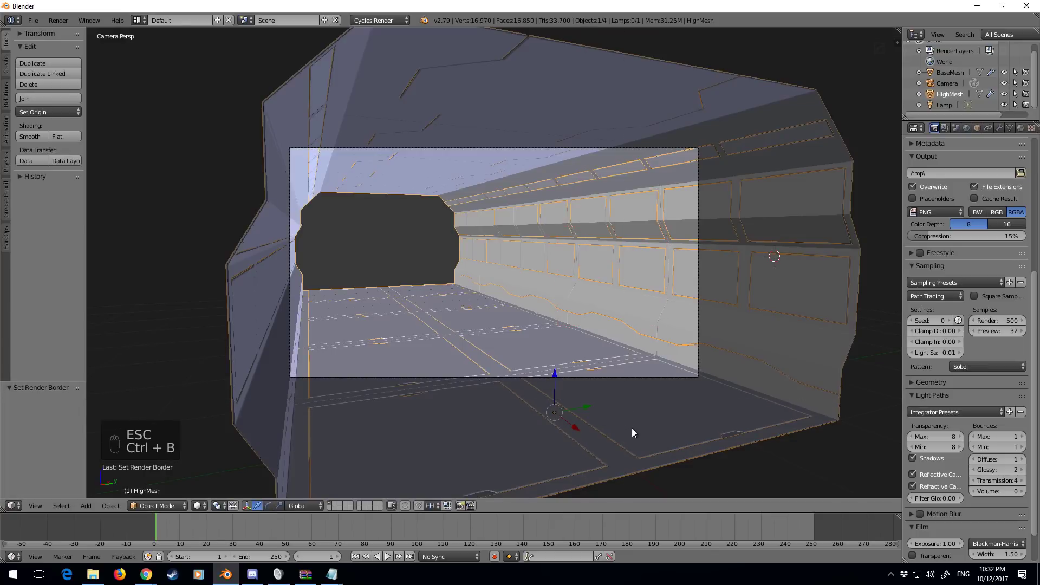
key("F12")
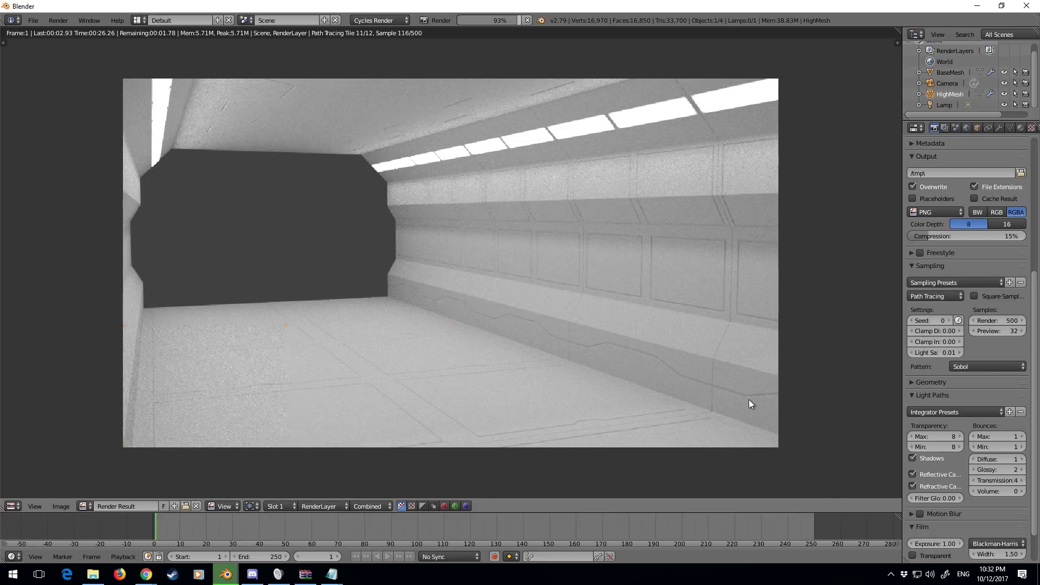
key("Escape")
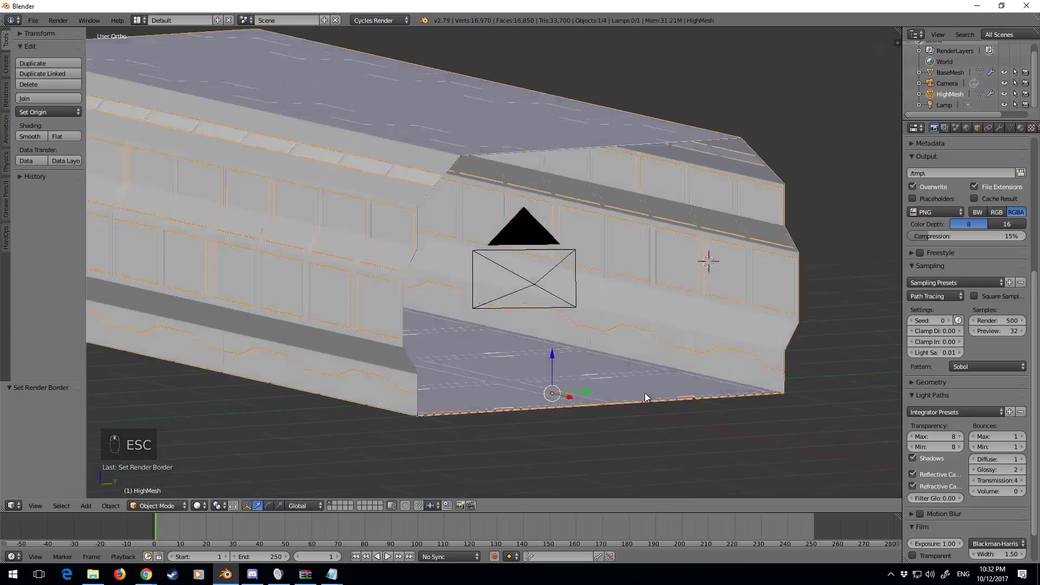
Duplicate BaseMesh and HighMesh together and move the copies 7 units along the Y axis
middle_click_drag(635, 385, 579, 324)
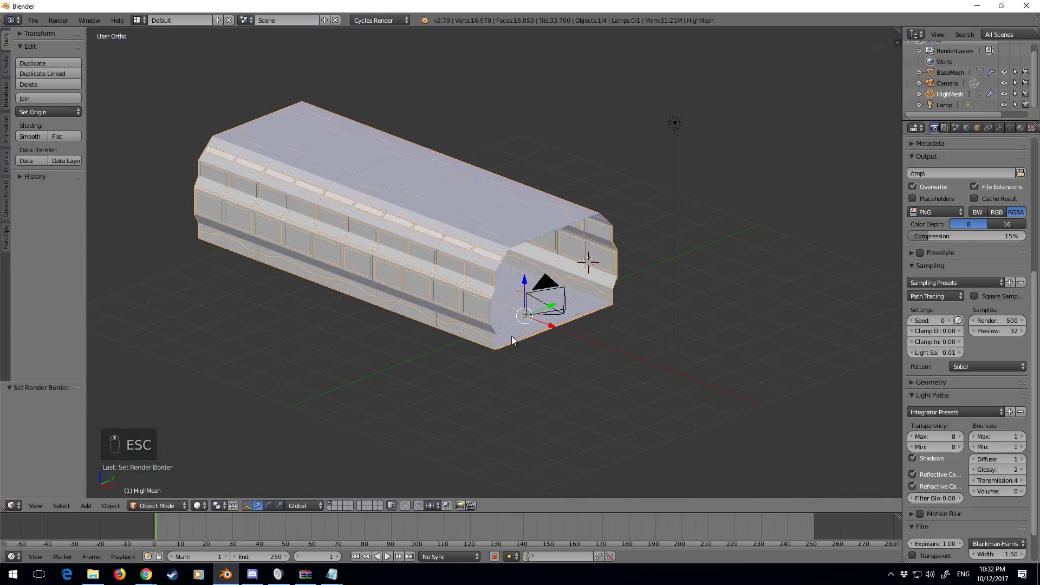
right_click(528, 333, "shift")
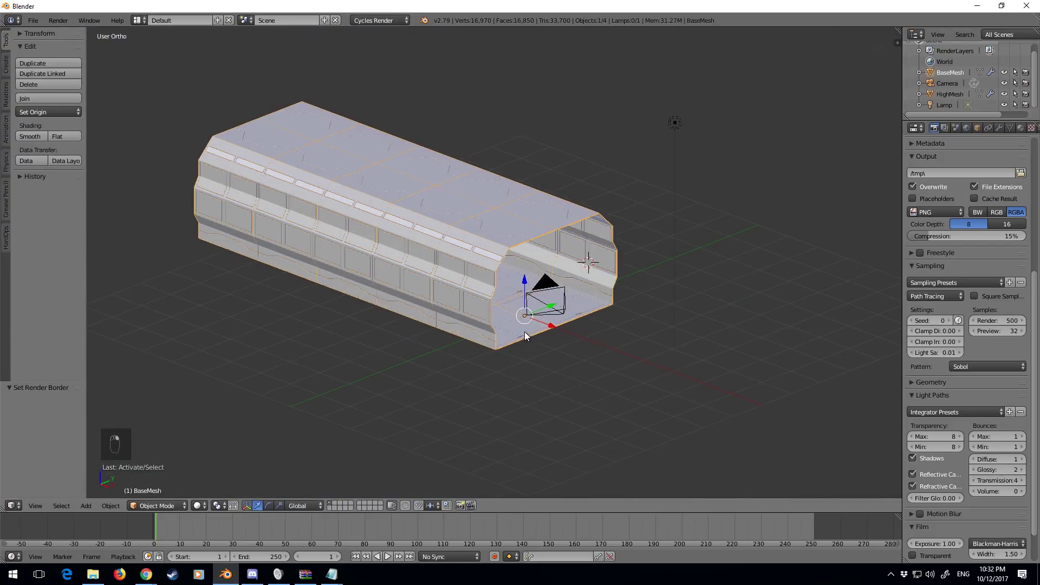
key("shift+d")
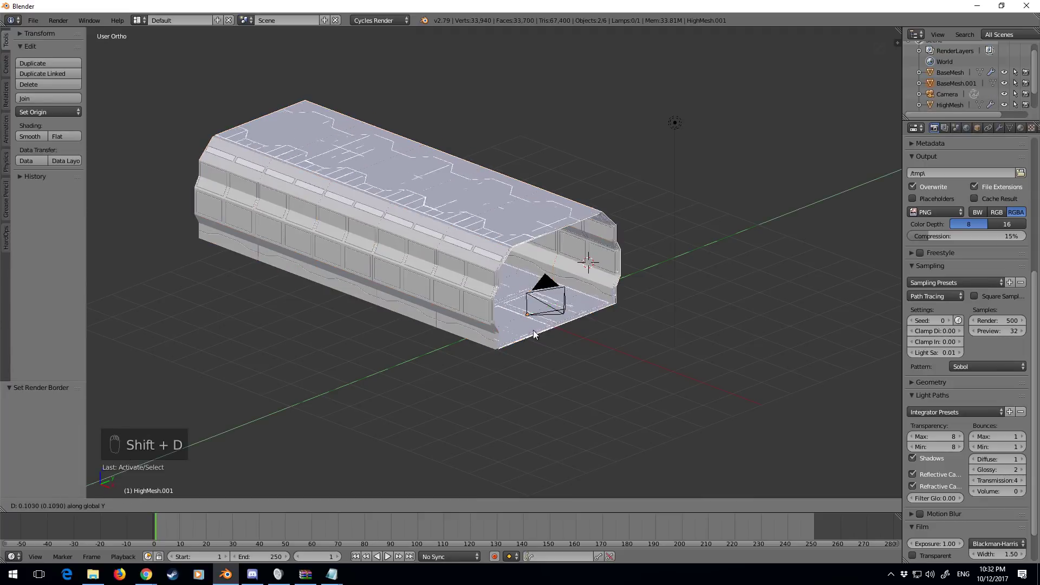
key("y")
left_click(730, 265)
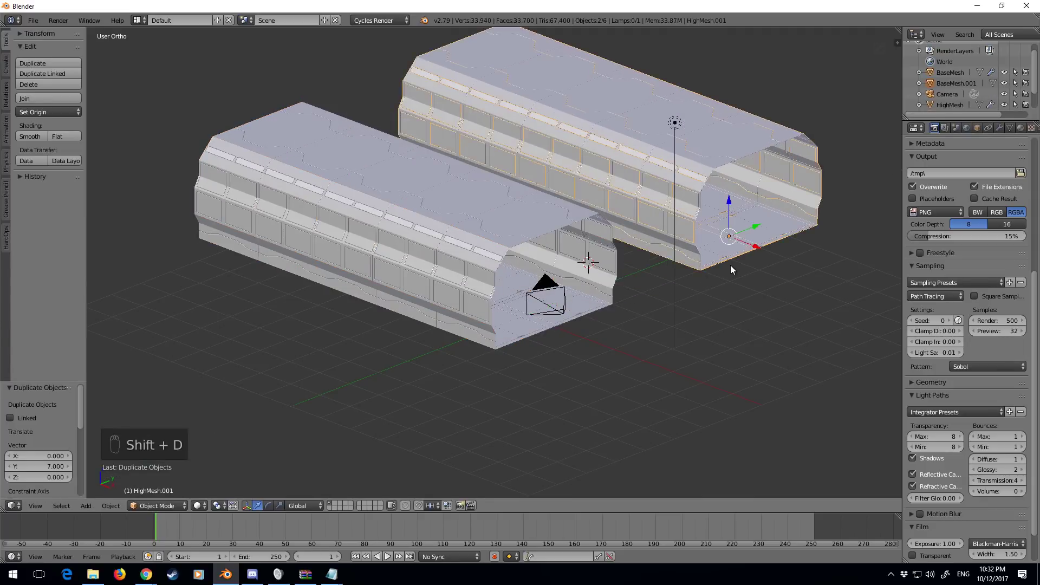
scroll(491, 352, "up", 8)
scroll(708, 247, "down", 5)
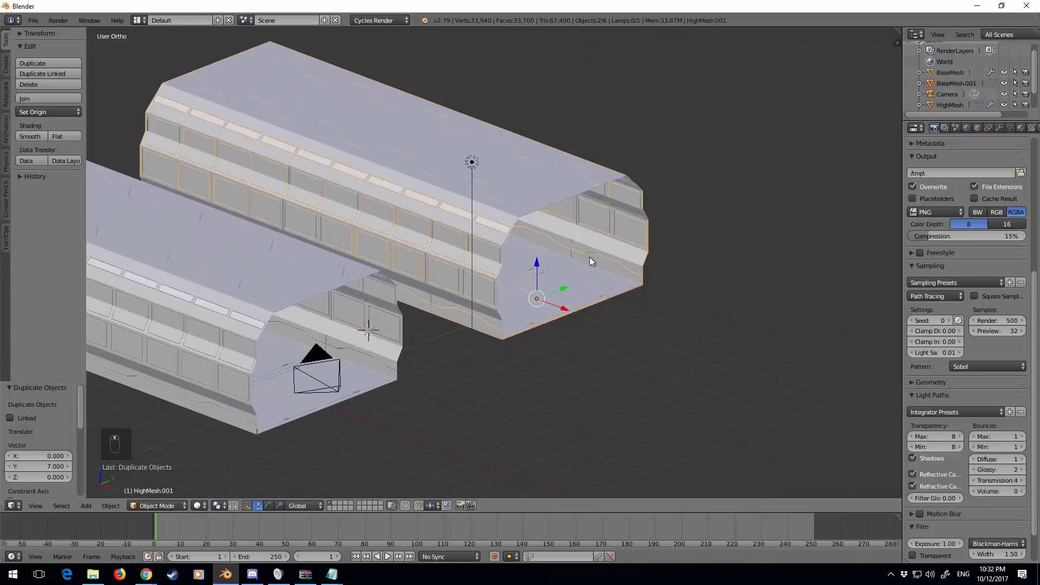
scroll(587, 254, "up", 3)
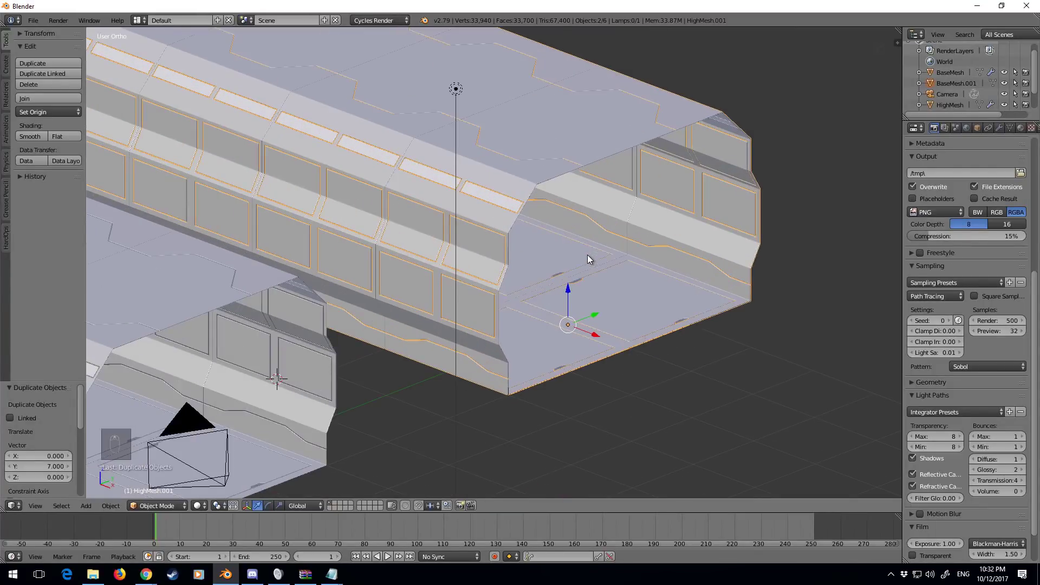
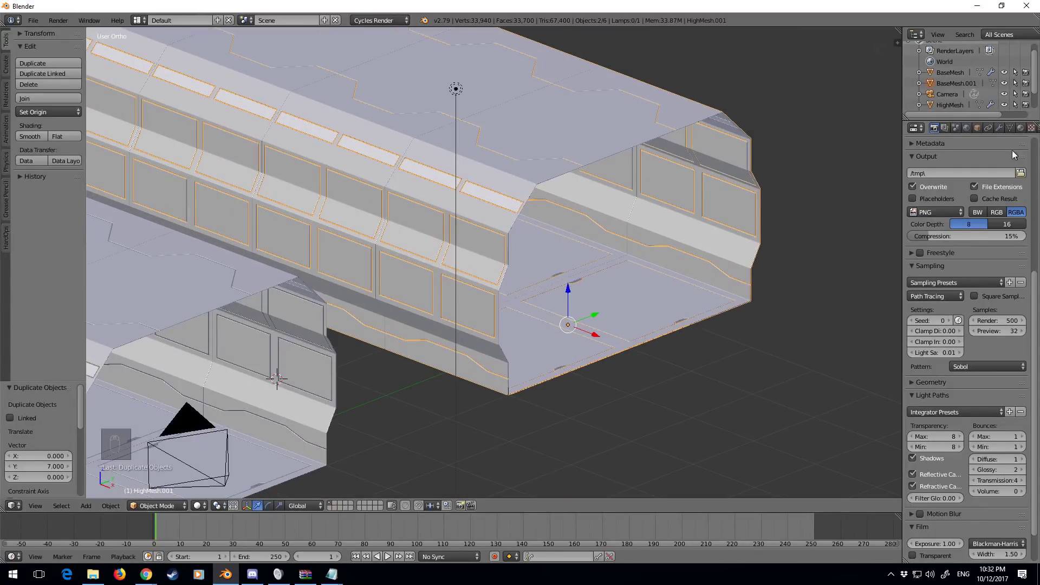
Remove the Array modifier from both duplicated corridor meshes, BaseMesh.001 and HighMesh.001
right_click(680, 277)
left_click(999, 128)
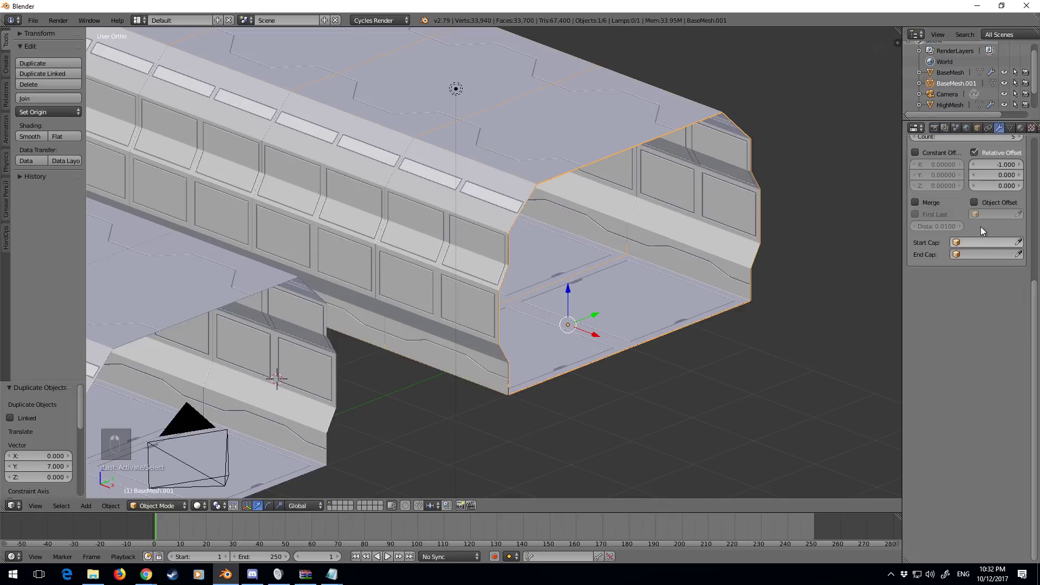
scroll(981, 227, "up", 2)
left_click(1017, 200)
right_click(684, 311)
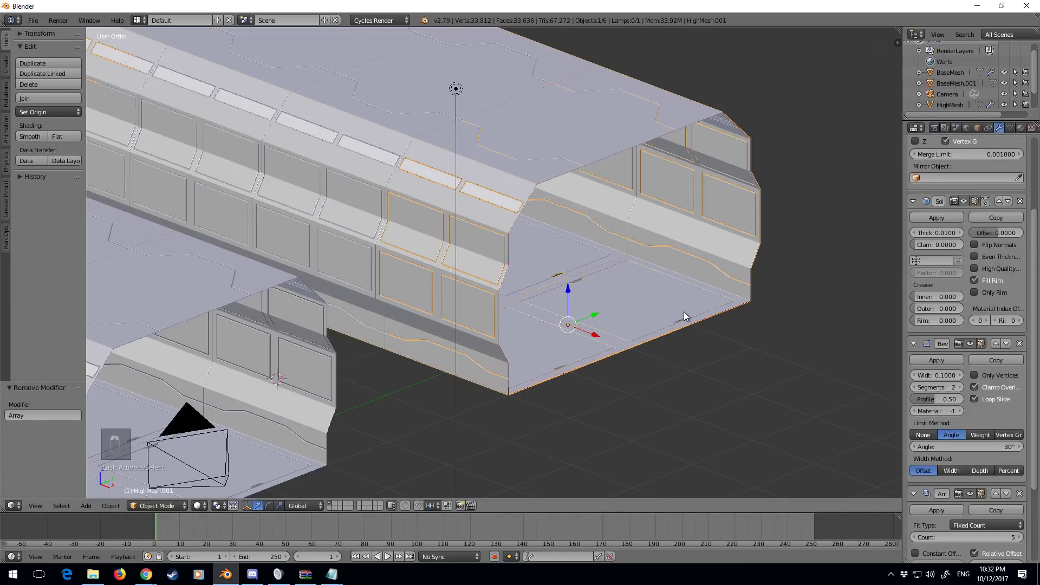
scroll(984, 221, "down", 3)
left_click(1020, 429)
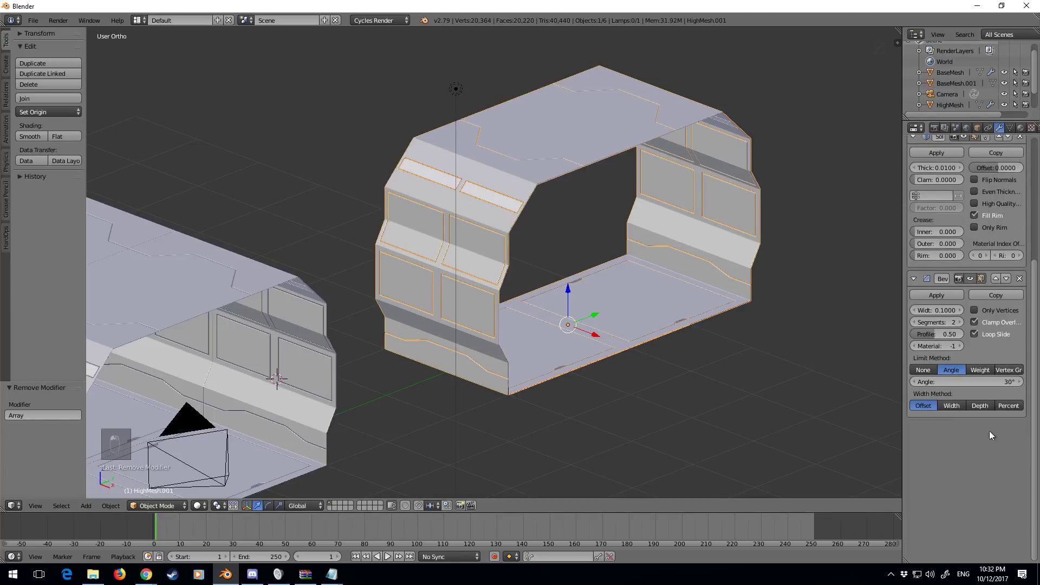
Delete the face of the lower wall panel nearest the open end in HighMesh.001
middle_click_drag(744, 306, 652, 330, "shift")
scroll(641, 345, "up", 3)
key("Tab")
scroll(652, 329, "up", 3)
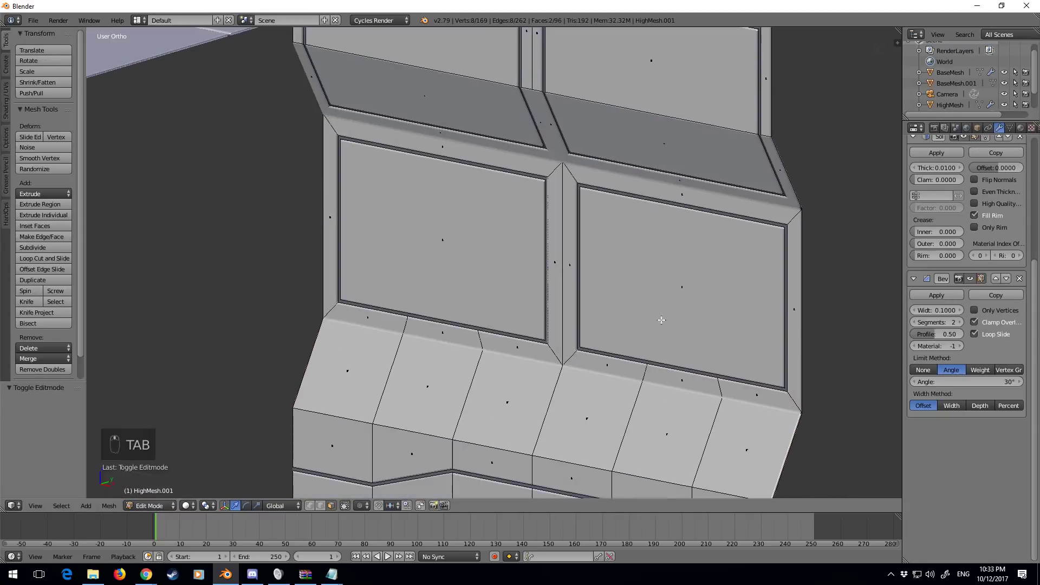
right_click(606, 288)
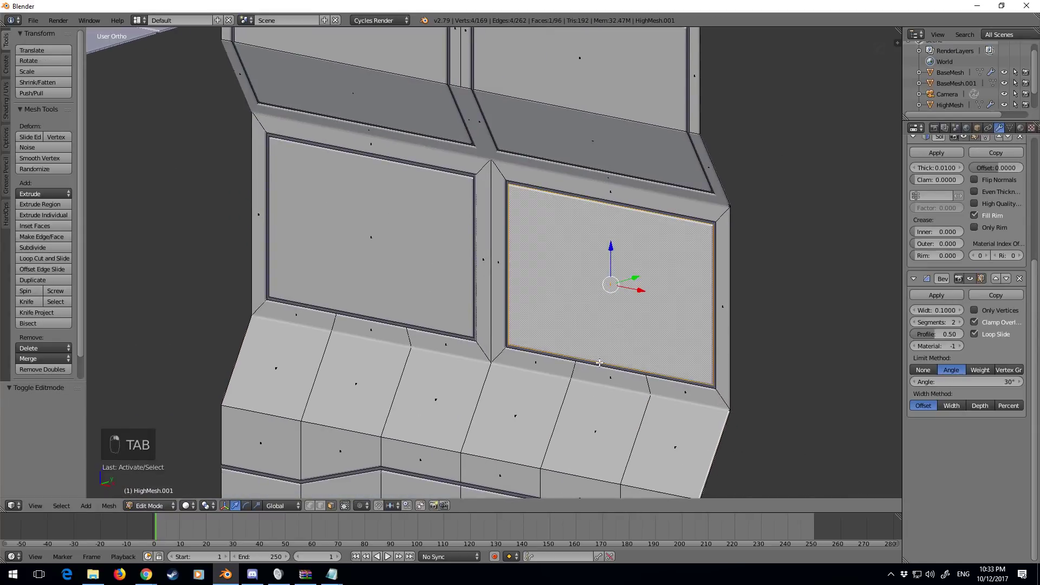
key("Delete")
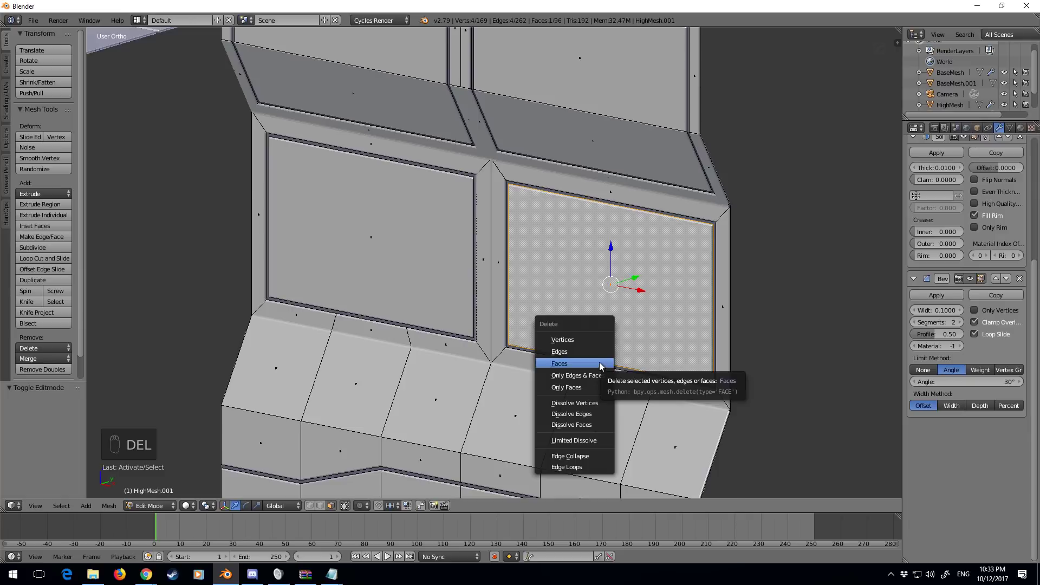
left_click(599, 363)
Add two horizontal loop cuts to BaseMesh.001, aligned with the lower and upper edges of the panel opening
middle_click_drag(594, 318, 560, 330, "shift")
key("Tab")
right_click(554, 305)
key("Tab")
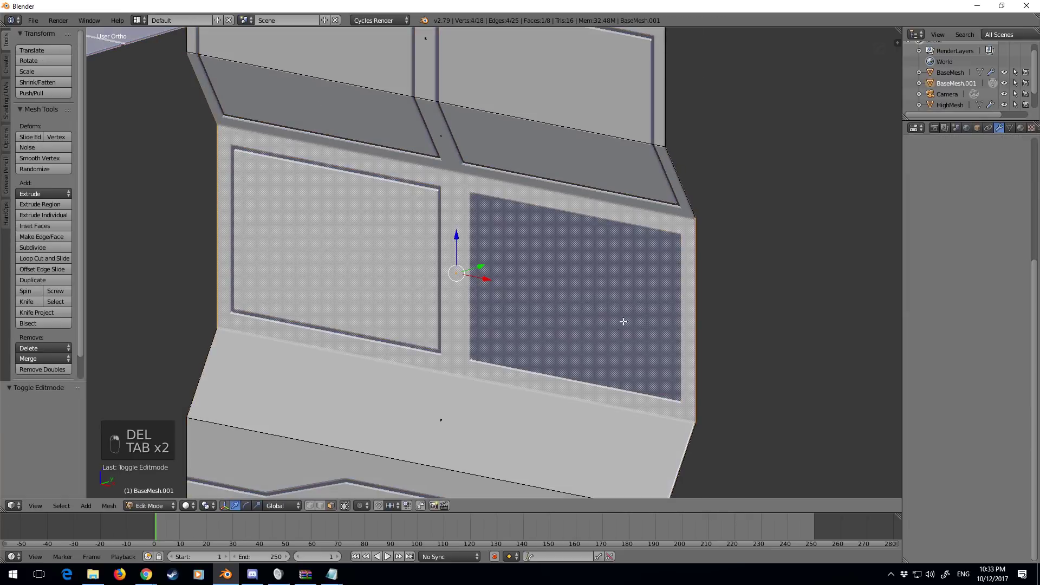
key("ctrl+r")
left_click(693, 379)
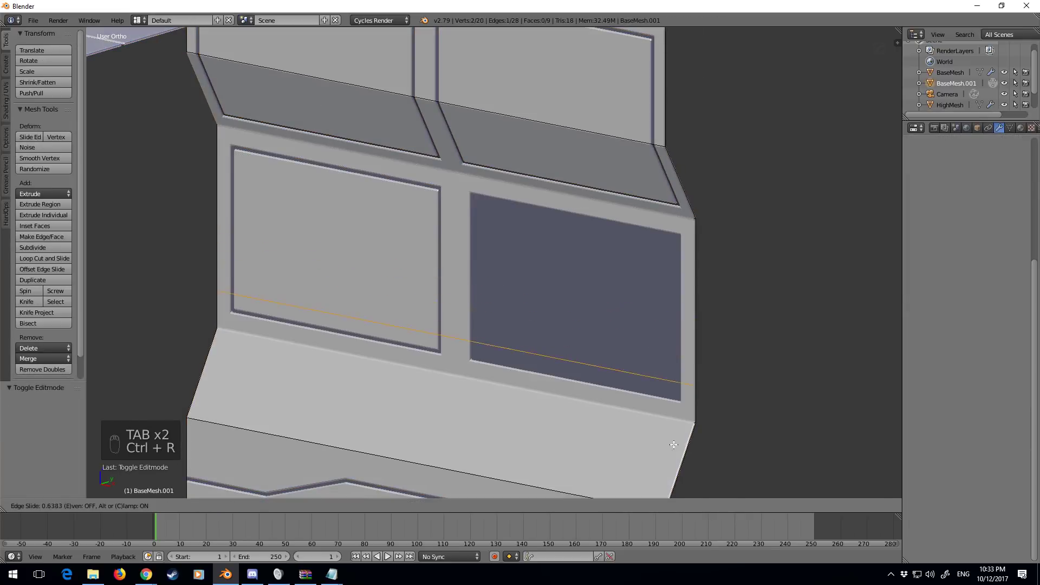
left_click(677, 461)
key("ctrl+r")
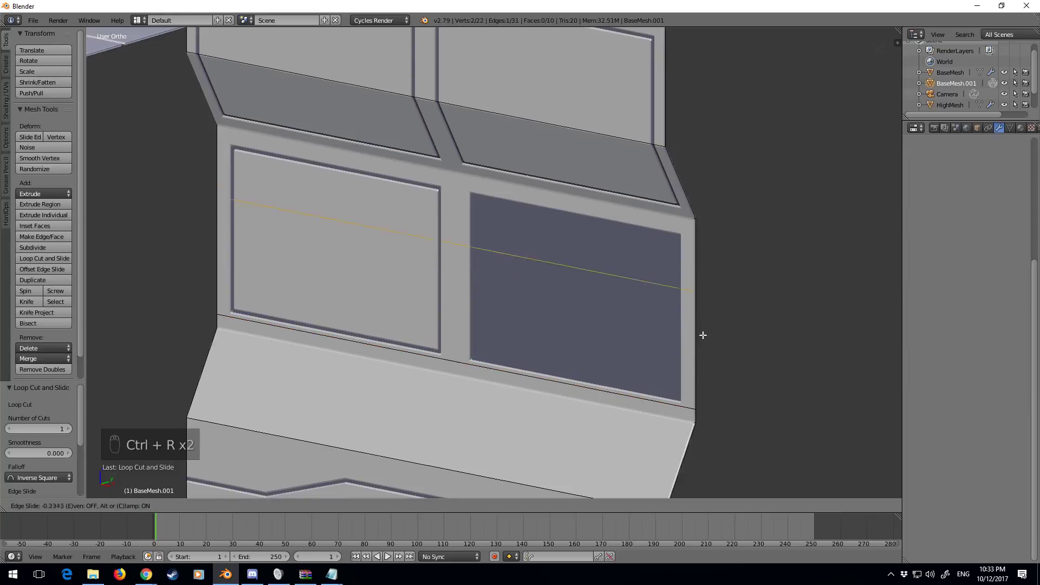
left_click(720, 293)
left_click(726, 289)
Add two vertical loop cuts to BaseMesh.001, aligned with both side edges of the panel opening
key("ctrl+r")
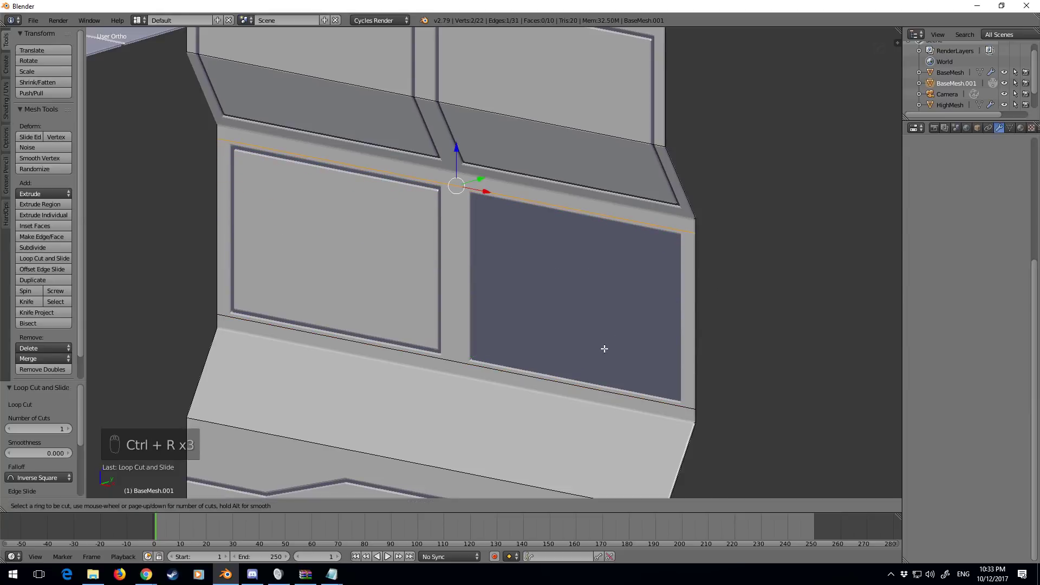
left_click(578, 401)
left_click(587, 405)
key("ctrl+r")
left_click(601, 402)
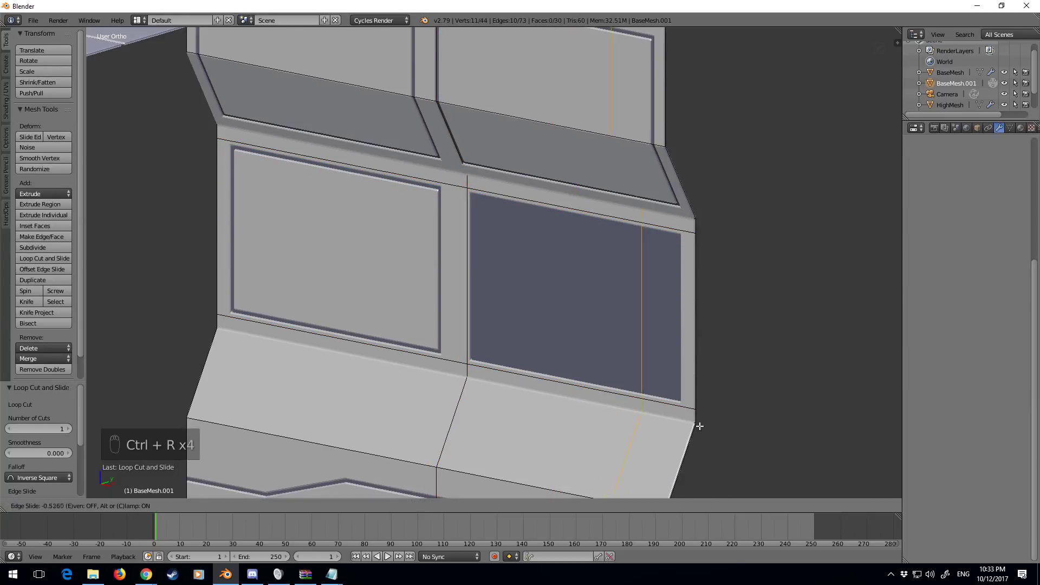
left_click(738, 435)
Extrude the BaseMesh.001 face behind the panel opening outward about 0.472 to form a wall recess
middle_click_drag(682, 409, 621, 431, "shift")
left_click(330, 506)
right_click(465, 362)
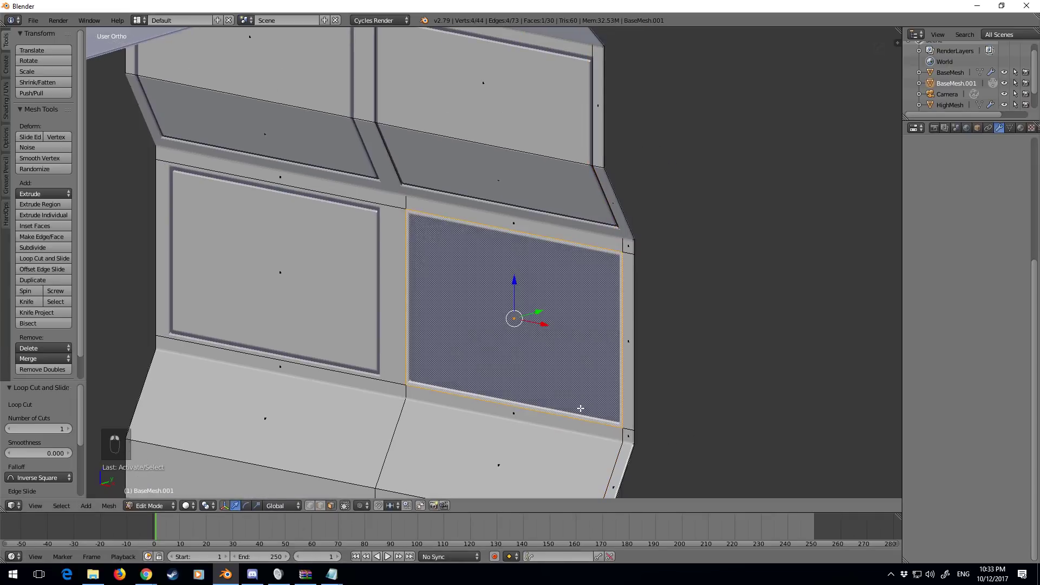
key("e")
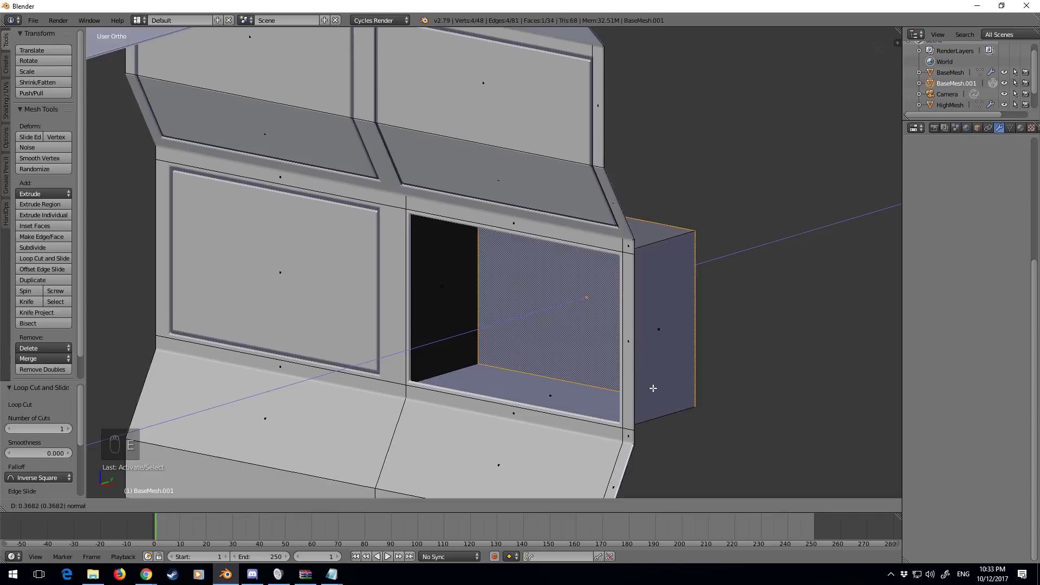
left_click(673, 380)
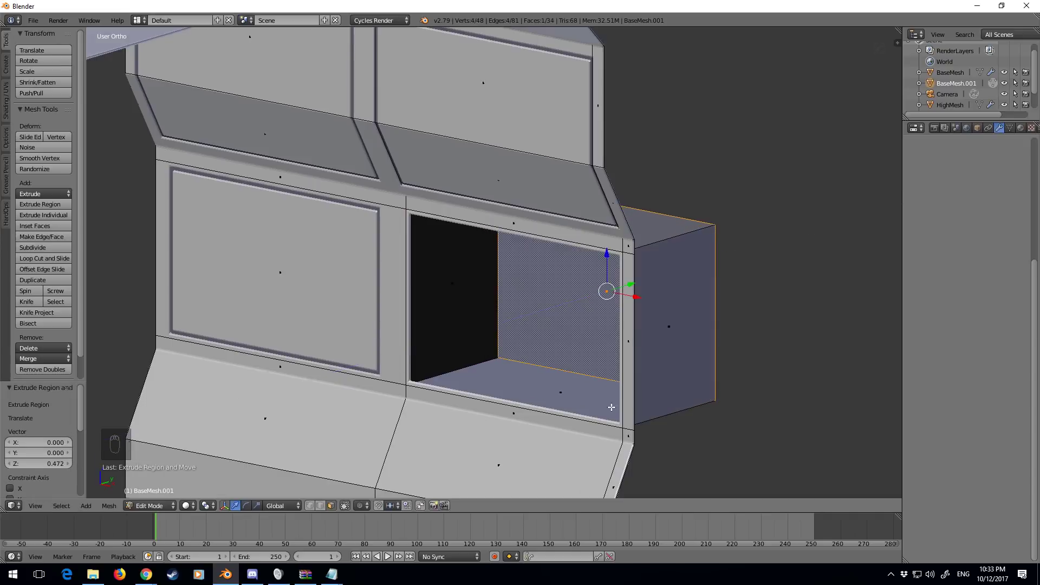
Recalculate the normals of the whole linked BaseMesh.001 geometry to face inside, and return to Object Mode
key("ctrl+l")
key("ctrl+n")
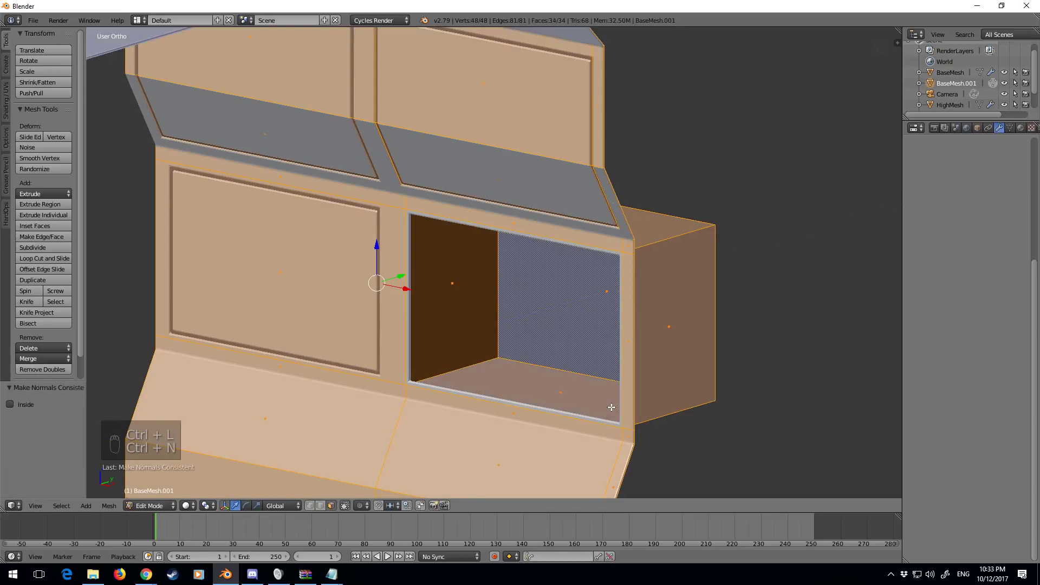
left_click(9, 404)
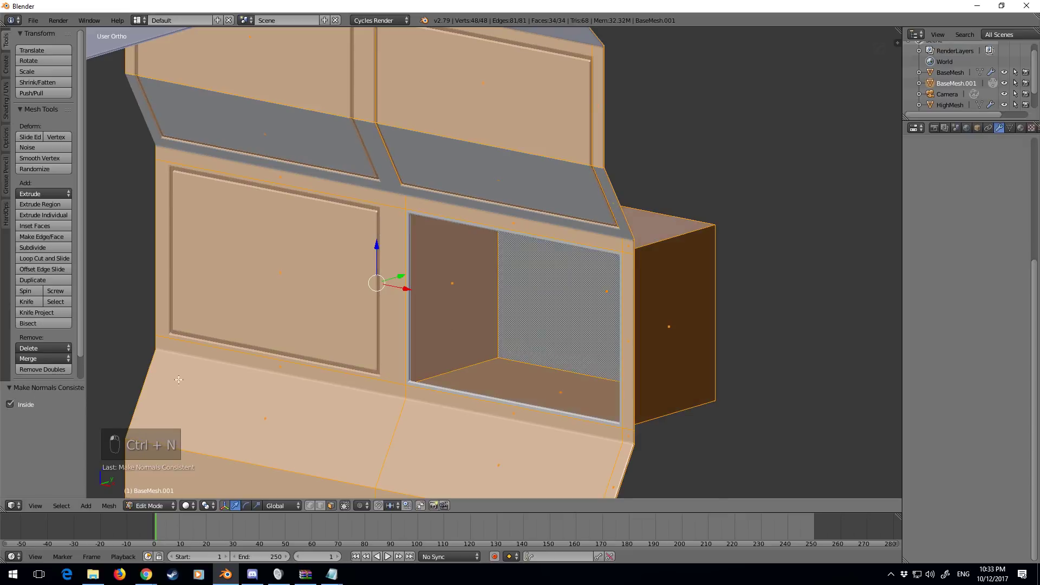
key("z")
key("z")
key("z")
key("Tab")
middle_click_drag(523, 356, 581, 368)
scroll(454, 347, "down", 4)
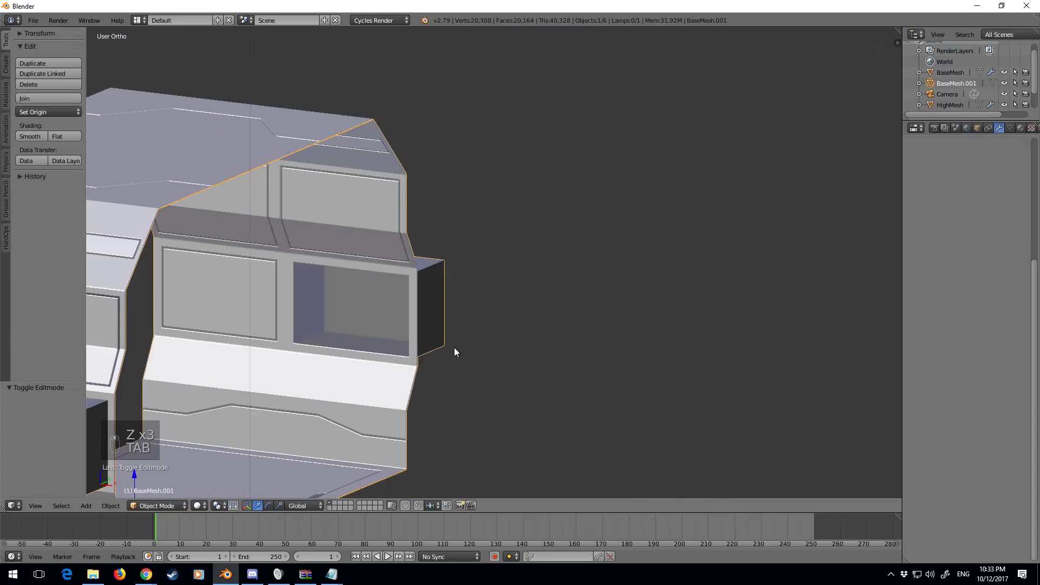
Snap the 3D cursor to the selected BaseMesh.001 segment
middle_click_drag(454, 346, 641, 309, "shift")
scroll(641, 309, "up", 5)
scroll(603, 359, "down", 2)
middle_click_drag(607, 364, 668, 353)
scroll(509, 336, "down", 3)
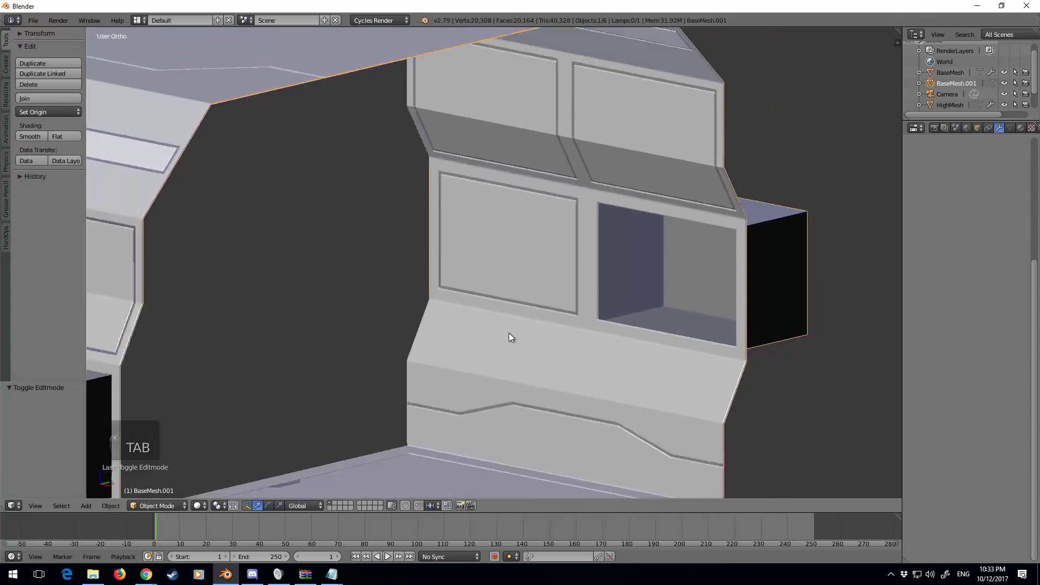
middle_click_drag(509, 336, 520, 399)
scroll(518, 392, "down", 4)
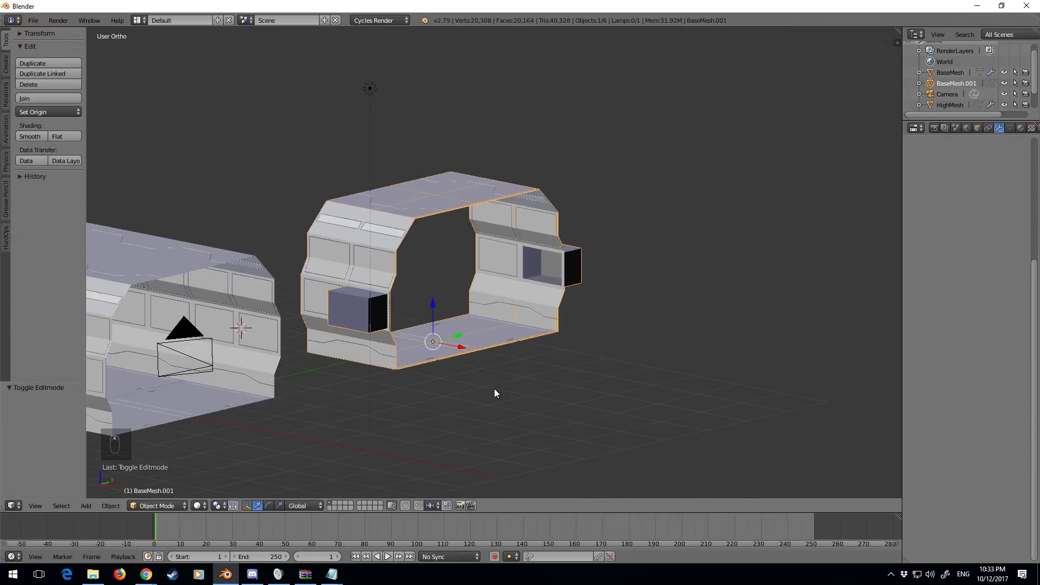
key("shift+s")
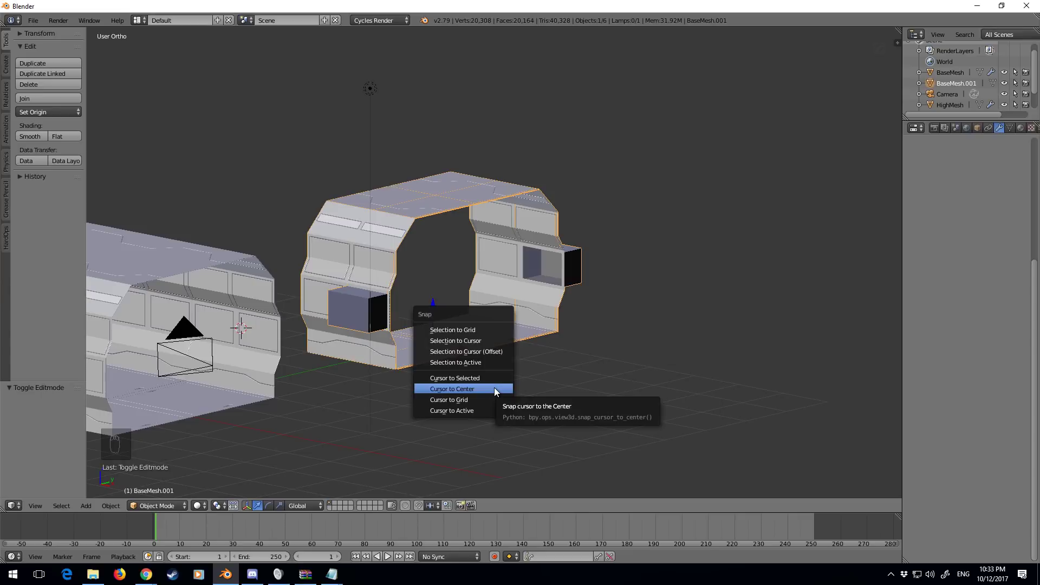
left_click(487, 377)
Add a cylinder mesh with 32 vertices, radius 1 and depth 2 at the 3D cursor
scroll(488, 357, "up", 3)
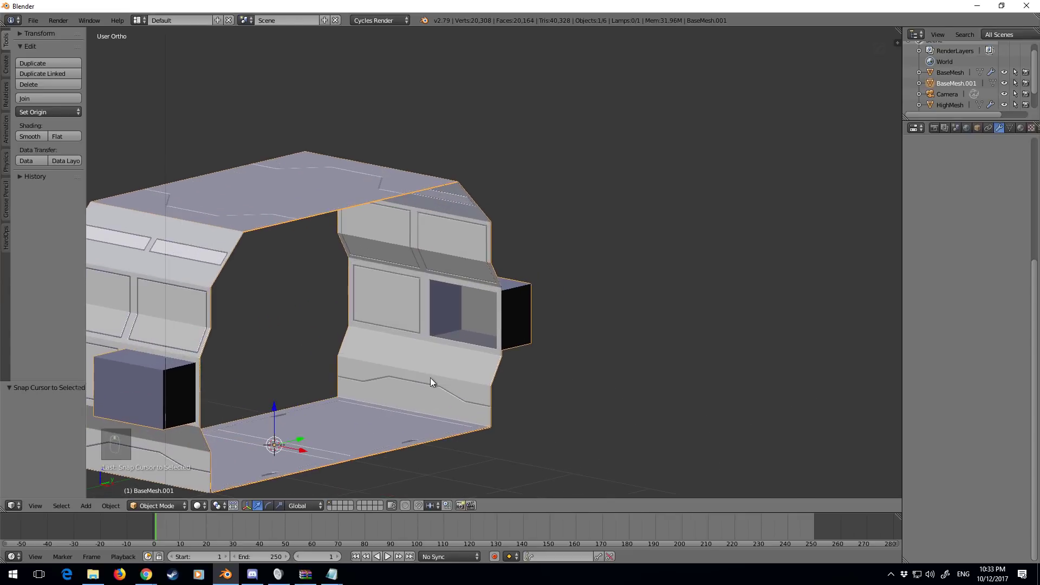
scroll(430, 378, "down", 1)
key("shift+a")
mouse_move(537, 299)
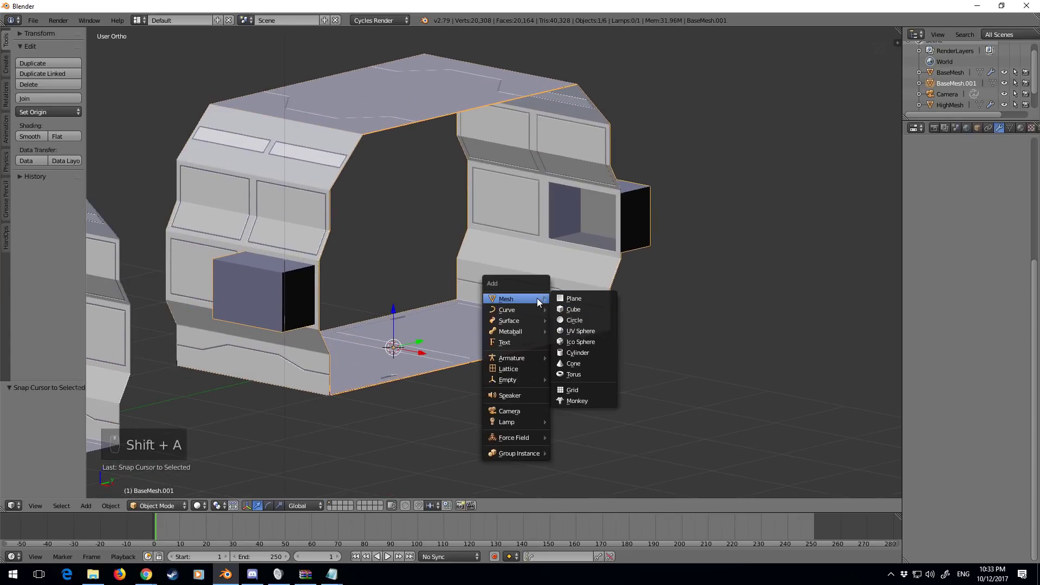
left_click(593, 352)
scroll(531, 392, "up", 3)
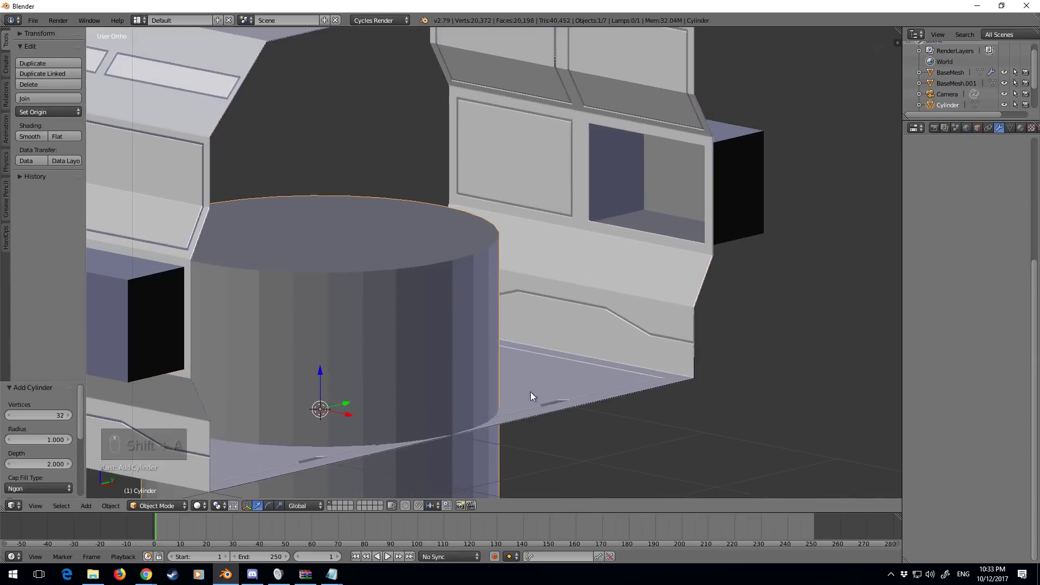
Scale the cylinder's geometry down in Edit Mode and move it into the wall recess, beside the inner side edge of the opening
key("Tab")
key("s")
left_click(378, 403)
left_click_drag(347, 403, 623, 265)
left_click_drag(613, 301, 632, 142)
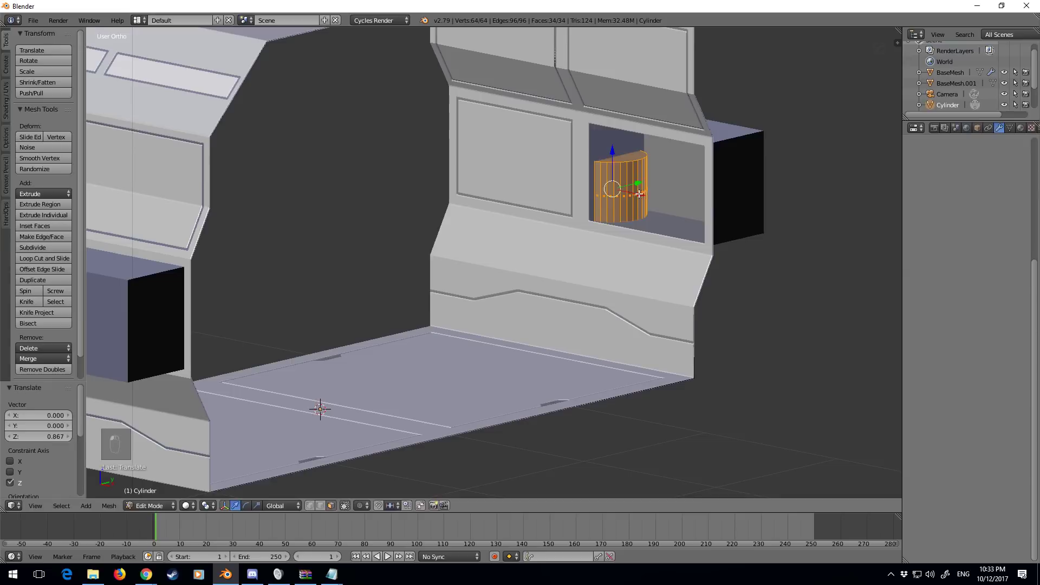
left_click_drag(642, 193, 646, 195)
left_click_drag(618, 153, 620, 128)
Stretch the cylinder along Z by about 2.052 so it extends past the recess's floor and ceiling
key("s")
key("z")
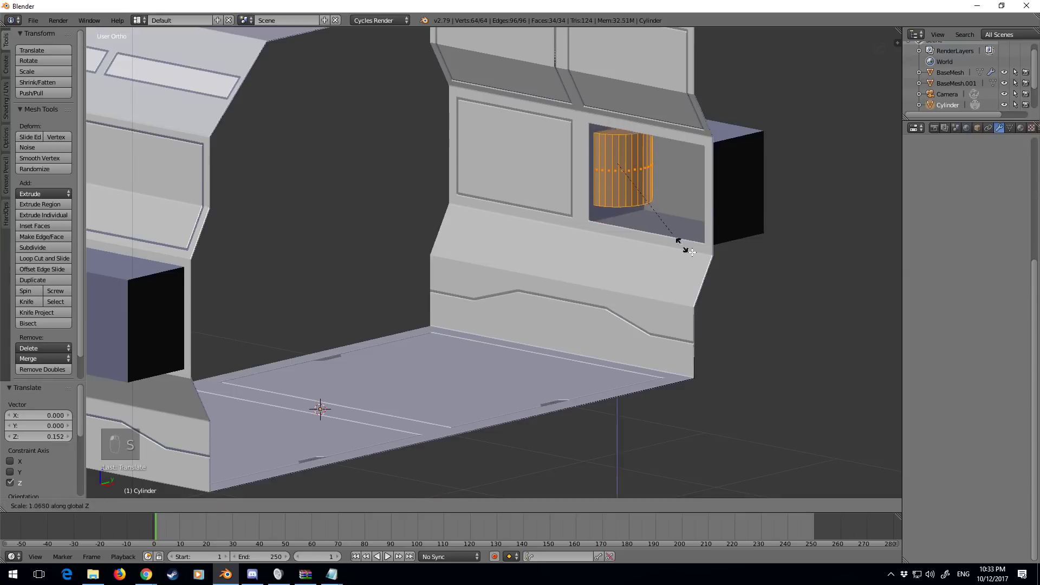
left_click(757, 301)
Duplicate the cylinder geometry in the front wireframe view, offset it about 0.48 along X, and rotate the copy 90°
middle_click_drag(676, 227, 577, 292, "shift")
key("KP_3")
key("KP_1")
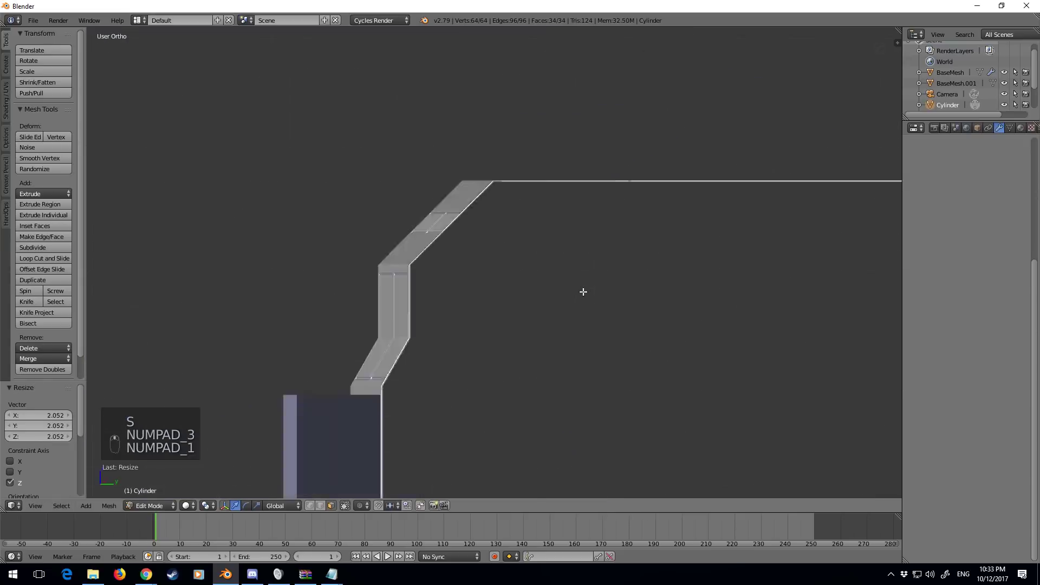
key("z")
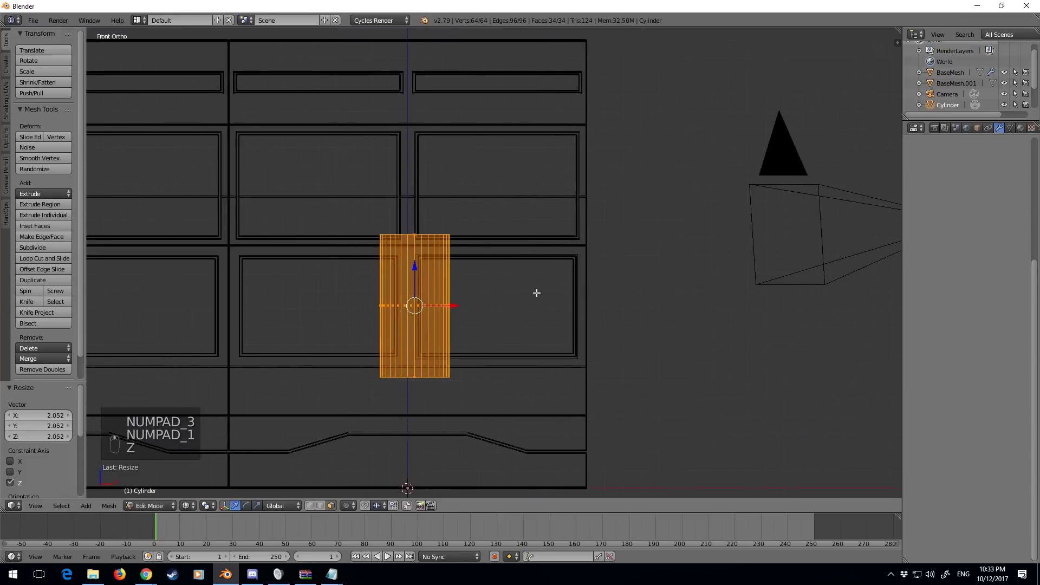
scroll(537, 292, "up", 4)
key("shift+d")
left_click(636, 231)
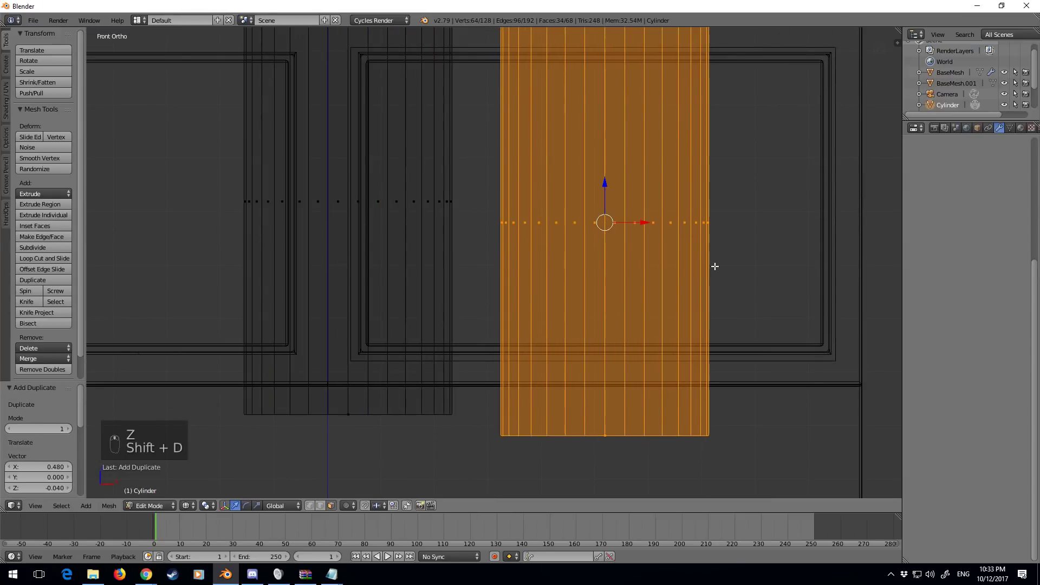
type("r90")
key("Return")
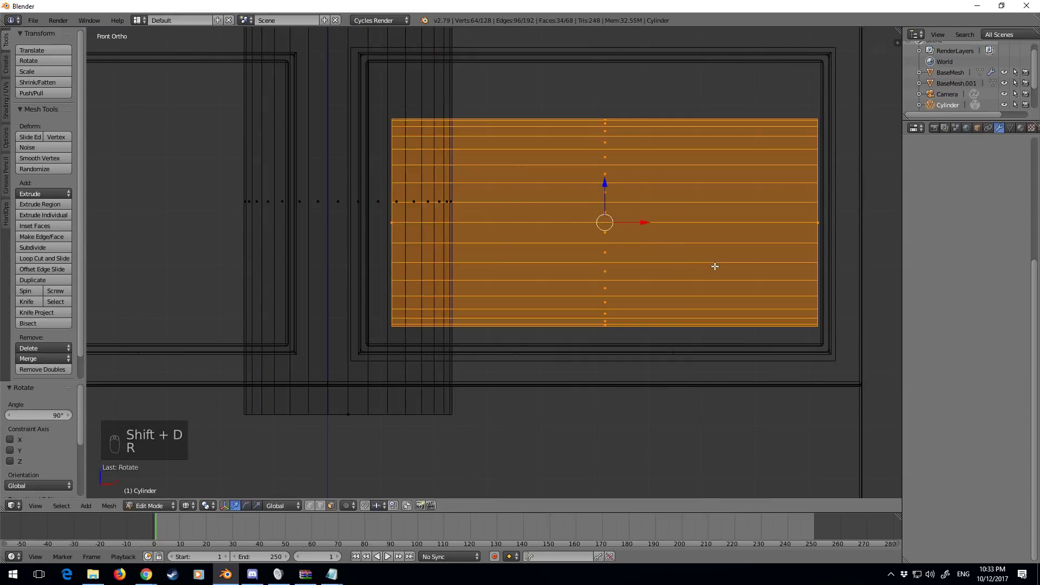
Scale the rotated copy by about 0.149 and move it against the upper part of the large cylinder, inside the opening
middle_click_drag(761, 245, 694, 244, "shift")
key("s")
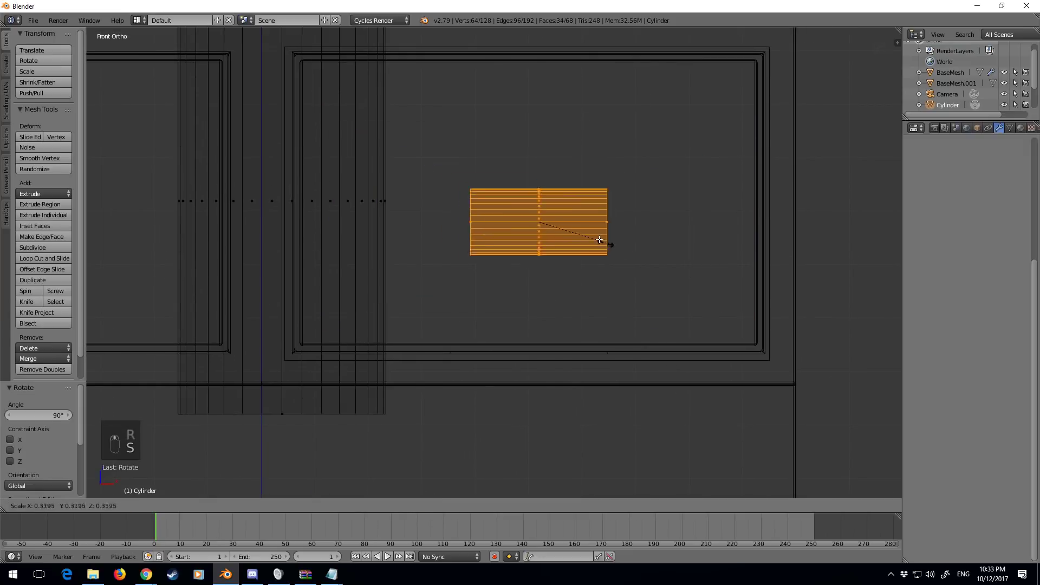
left_click(572, 230)
key("g")
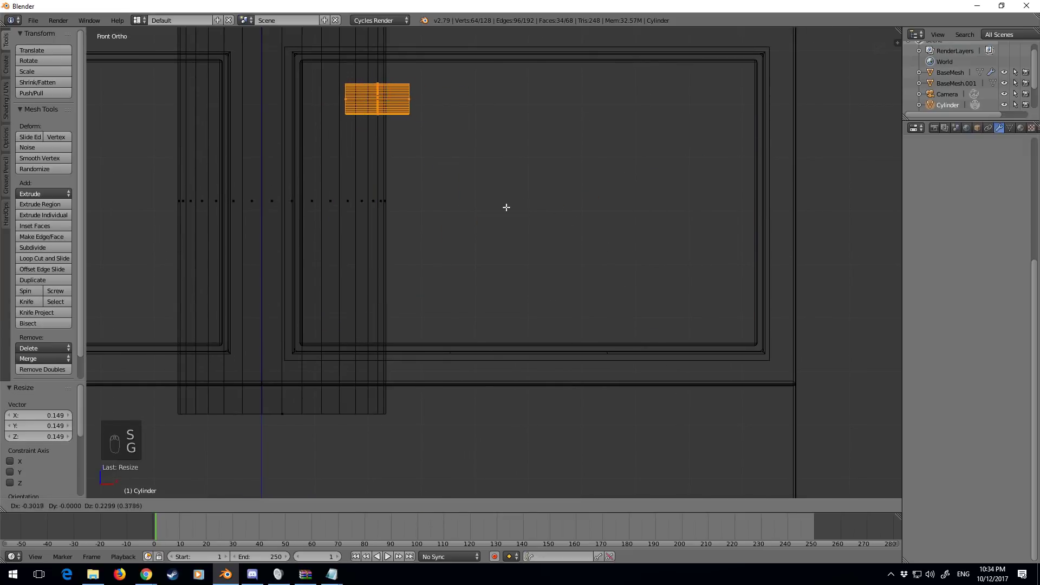
left_click(506, 209)
Spin the small cylinder's free end face 90° in 9 steps into a downward bend, and extrude its end down about 0.212
right_click(407, 118)
scroll(450, 188, "up", 2)
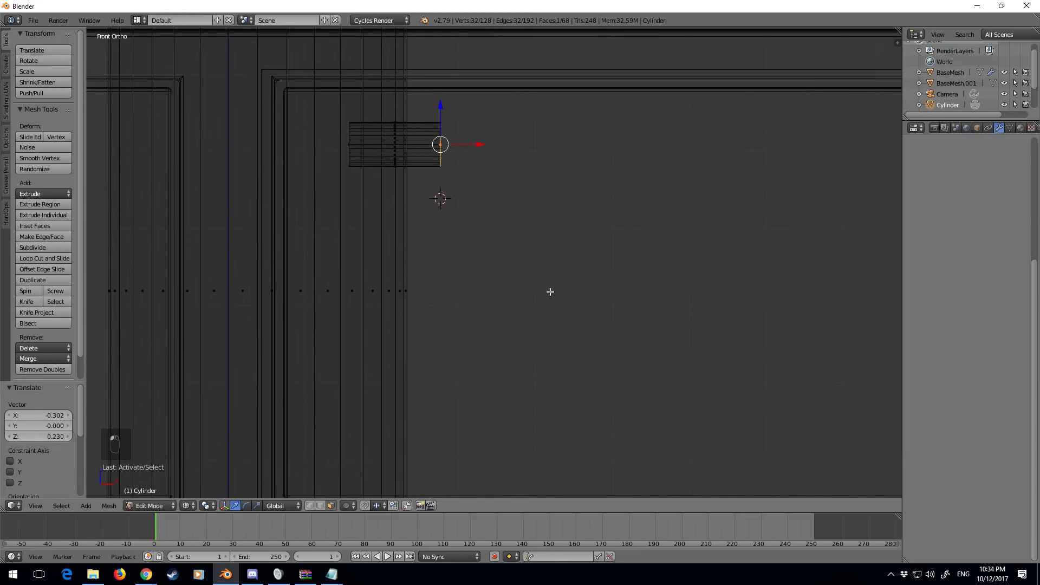
left_click(25, 291)
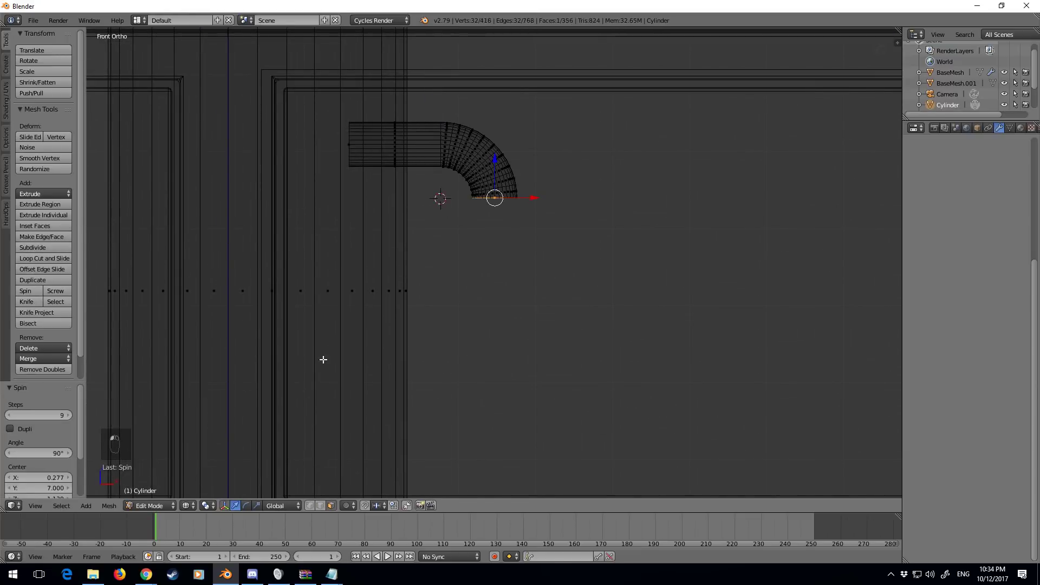
key("e")
left_click(538, 434)
middle_click_drag(549, 391, 608, 306, "shift")
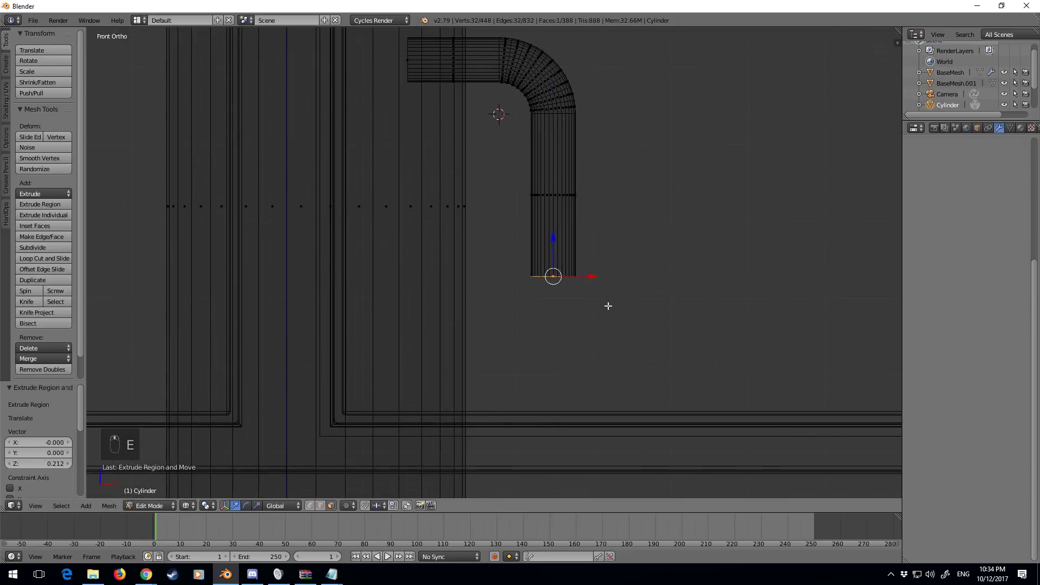
Place the 3D cursor level with the pipe's lower end and spin the end face -90° in 9 steps into a second bend
left_click(633, 276)
left_click(28, 293)
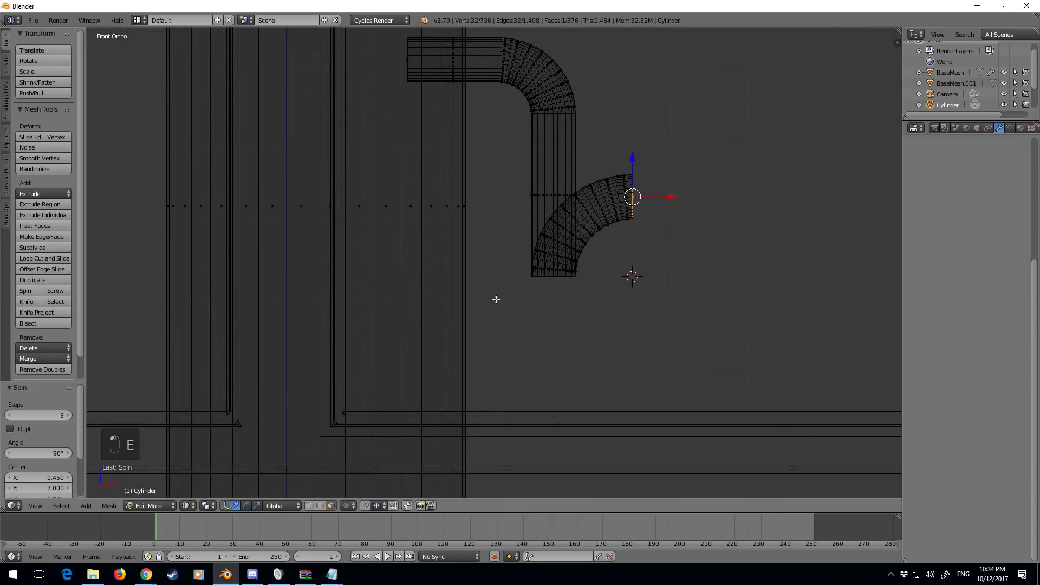
left_click(50, 451)
type("-90")
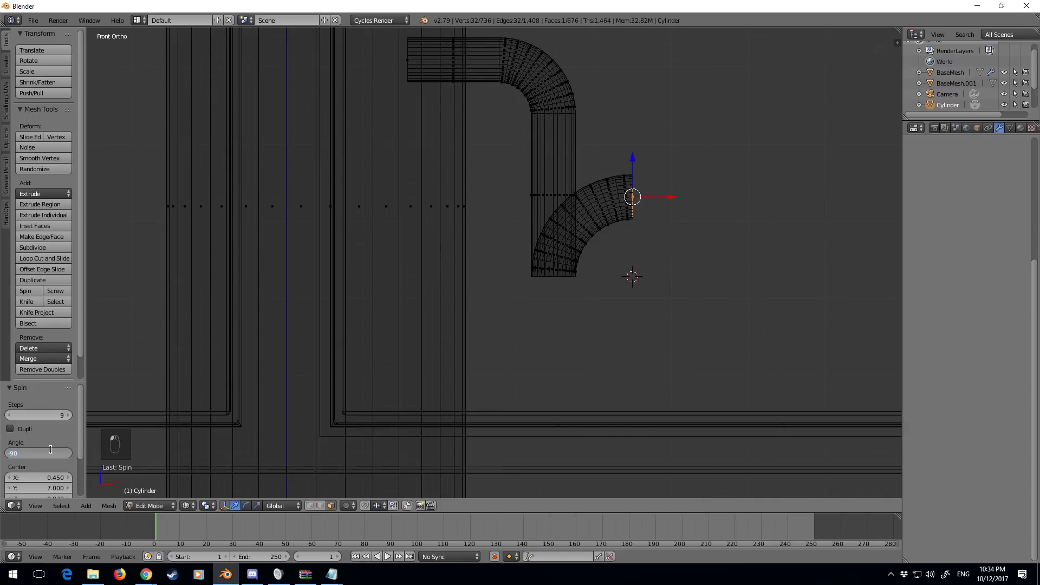
key("Return")
Extrude the second bend's end face horizontally about 0.628, past the far side of the panel opening
middle_click_drag(624, 380, 276, 329, "shift")
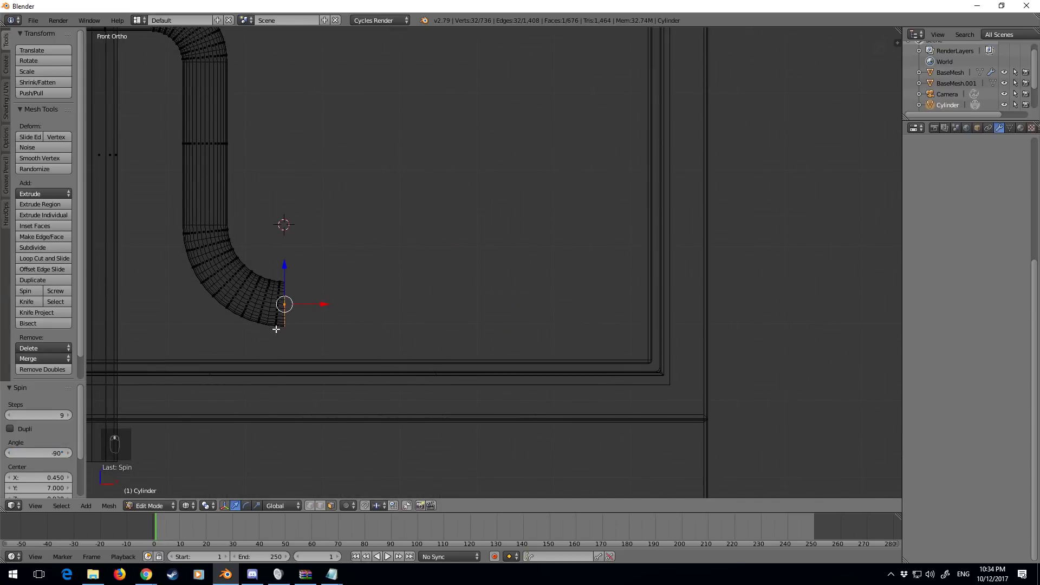
key("e")
left_click(762, 358)
middle_click_drag(455, 216, 541, 282, "shift")
scroll(541, 282, "down", 4)
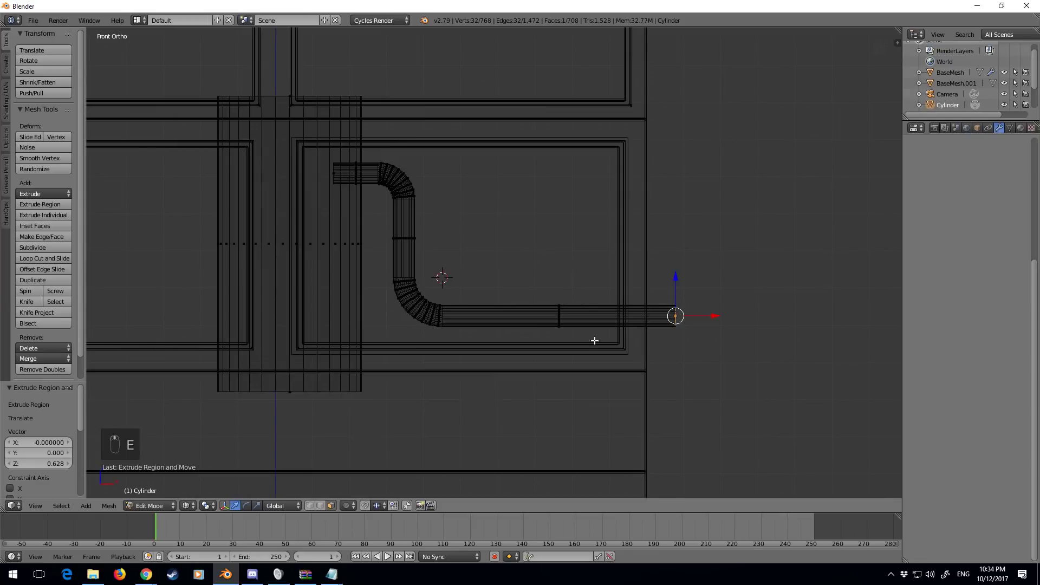
Select the whole linked pipe and raise it about 0.032 along Z
key("a")
key("a")
key("a")
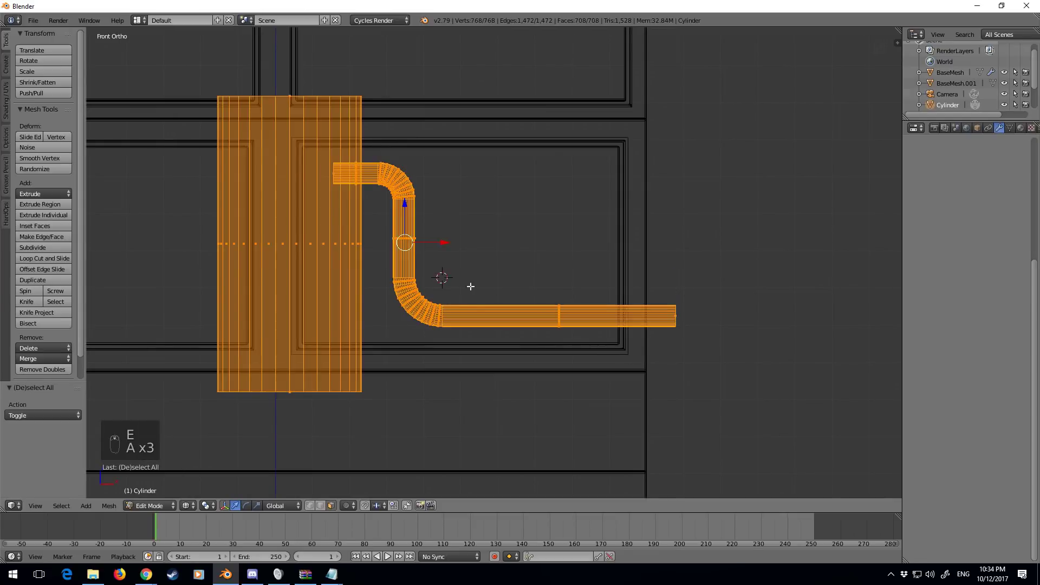
right_click(406, 306)
key("ctrl+l")
key("g")
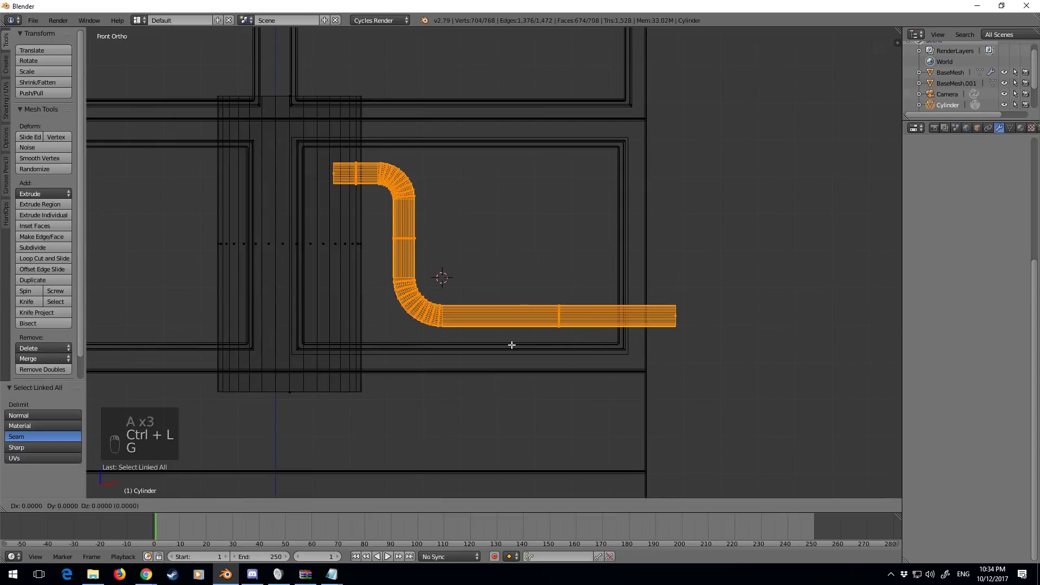
key("z")
left_click(526, 331)
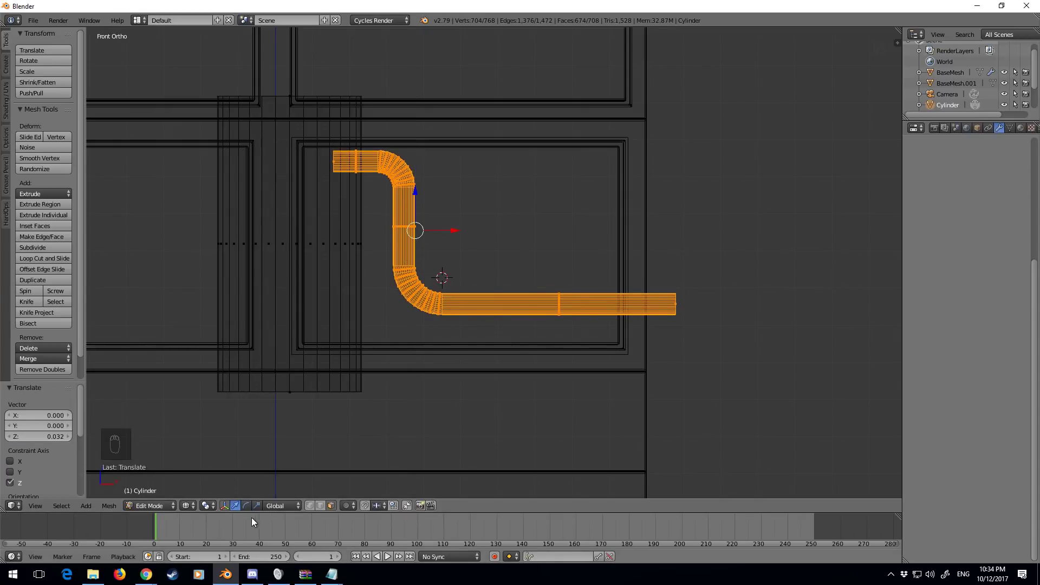
Deselect the pipe's upper bend and raise the lower bend and horizontal run about 0.176 along Z, shortening the vertical section
left_click(319, 506)
key("b")
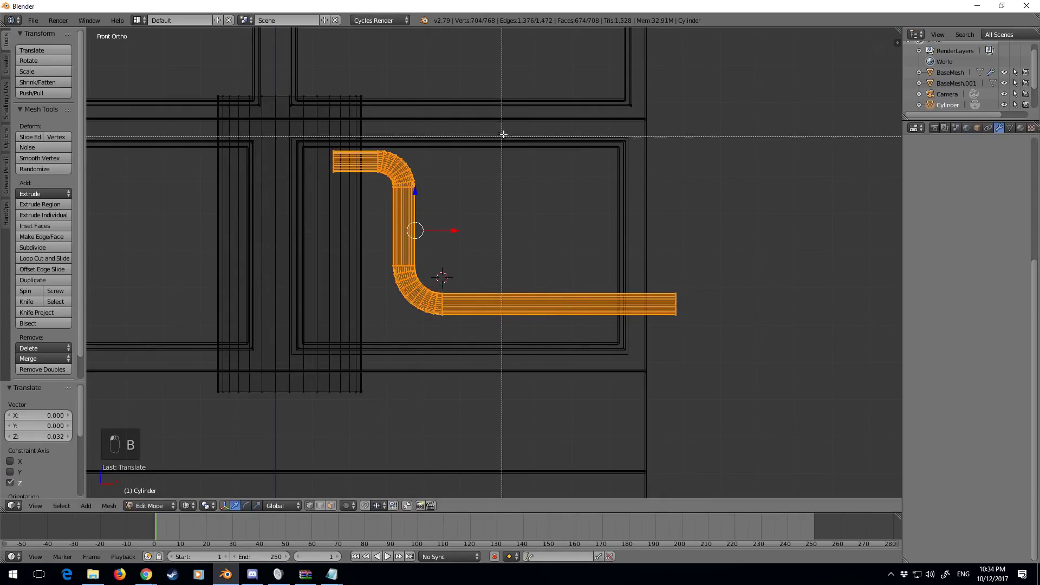
left_click_drag(519, 114, 271, 221)
middle_click_drag(271, 221, 271, 221)
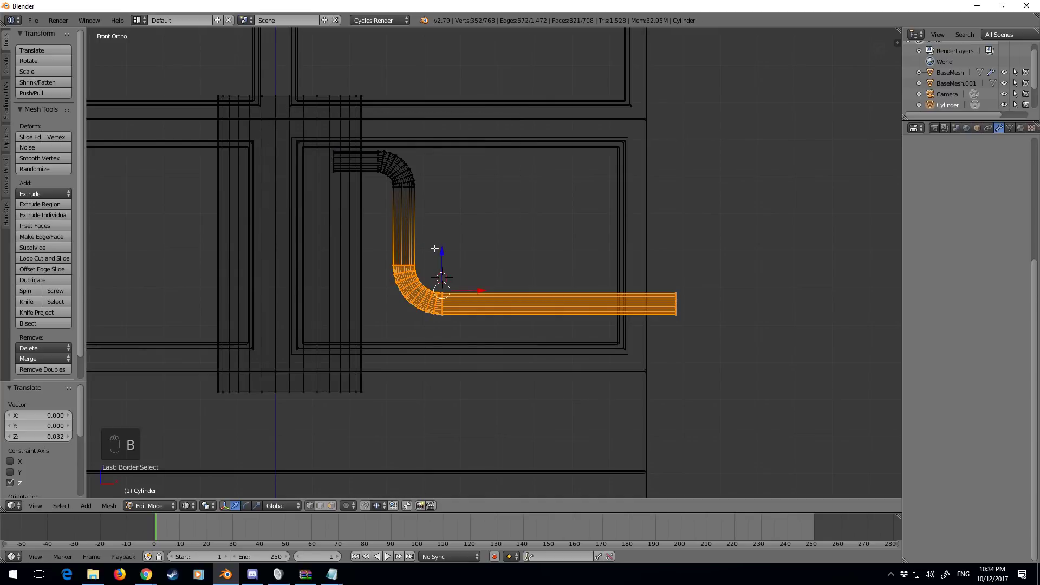
left_click_drag(442, 254, 457, 191)
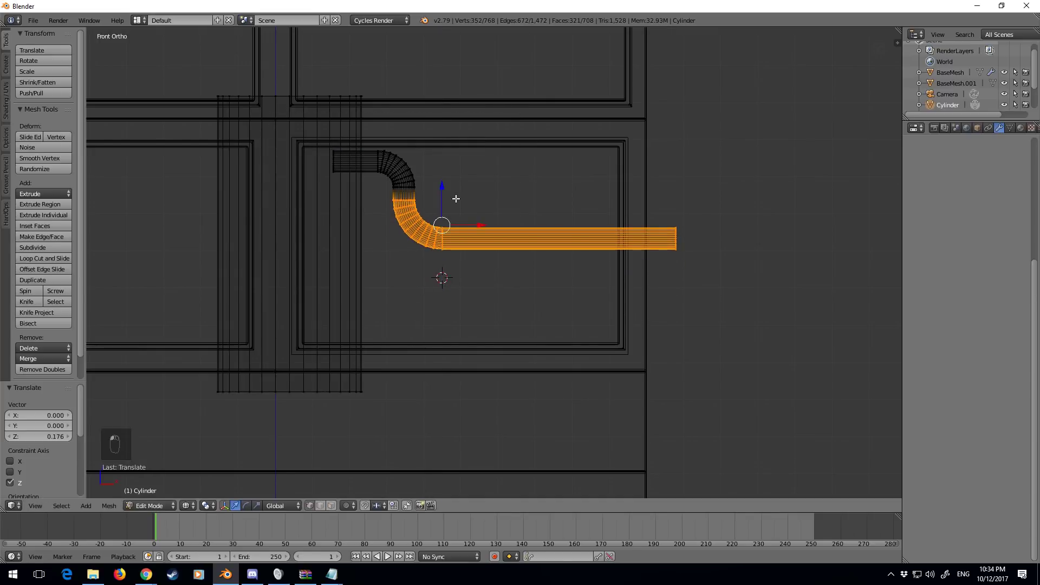
Duplicate the whole linked pipe downward along Z and shift the copy about 0.066 along negative X, just below the original
key("ctrl+l")
key("shift+d")
key("z")
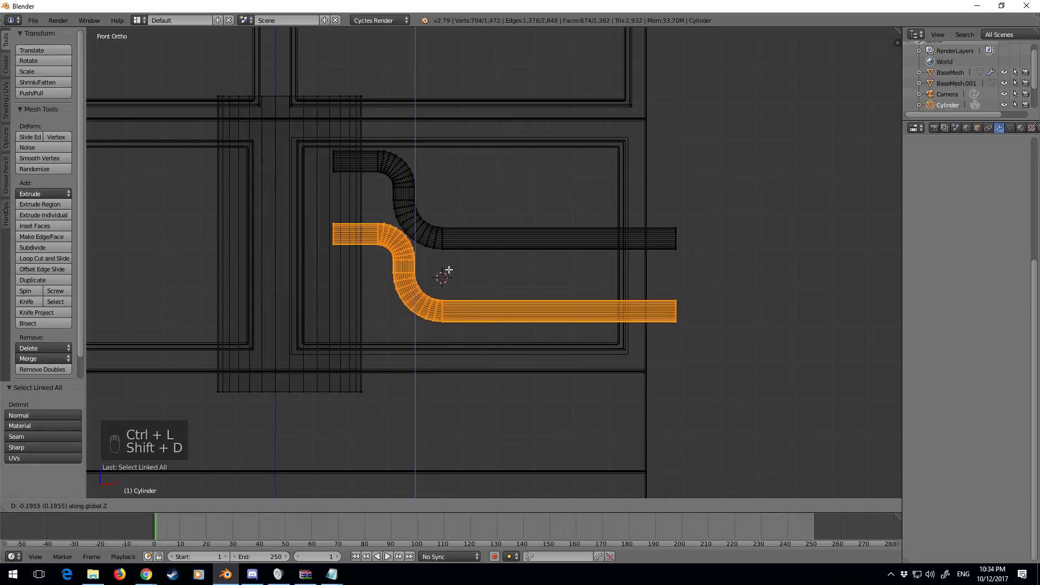
left_click(456, 237)
left_click_drag(453, 239, 429, 244)
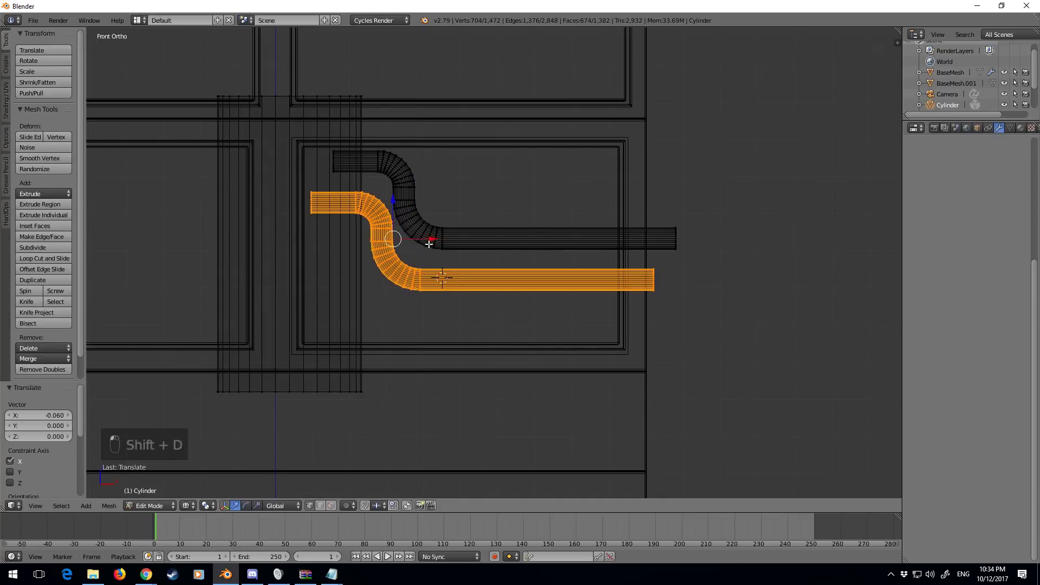
left_click_drag(393, 202, 396, 192)
left_click_drag(431, 229, 429, 229)
Select both linked pipes and move them about 0.125 along Y toward the back of the recess
middle_click_drag(429, 229, 392, 250)
scroll(392, 251, "down", 2)
key("z")
key("z")
key("z")
middle_click_drag(771, 86, 426, 292, "shift")
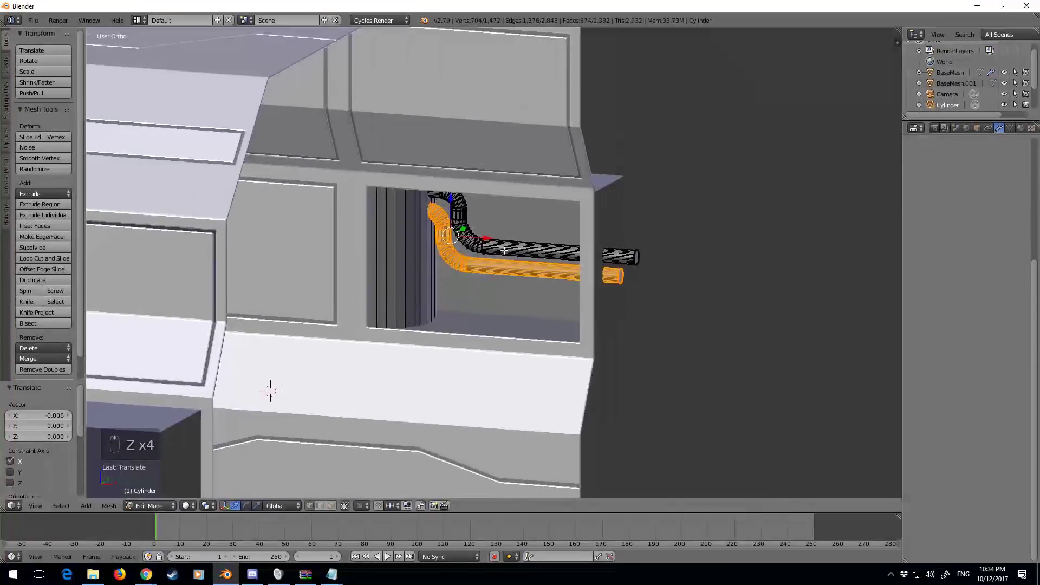
key("ctrl+l")
key("KP_3")
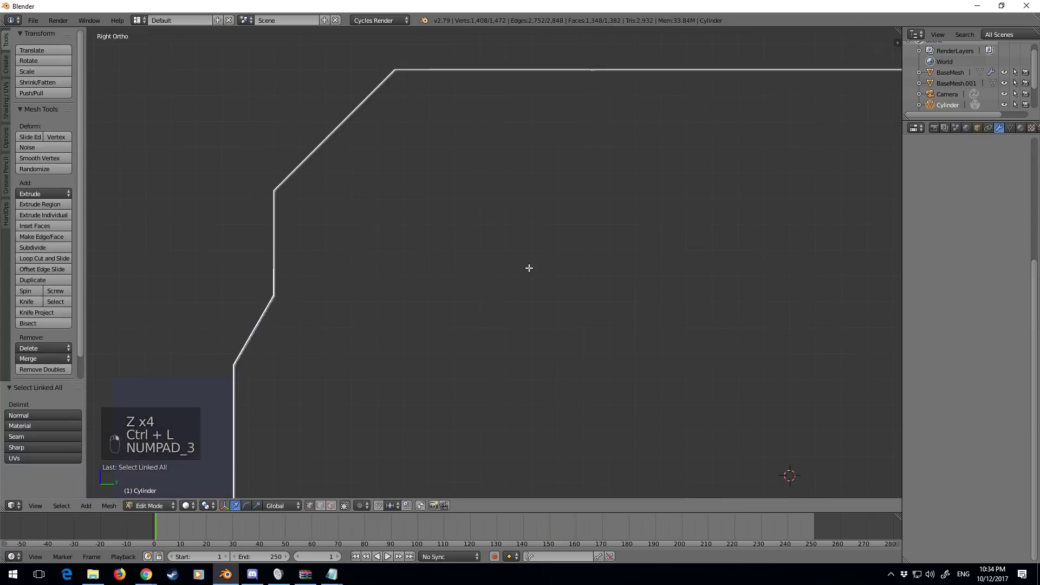
scroll(576, 286, "down", 5)
key("g")
key("y")
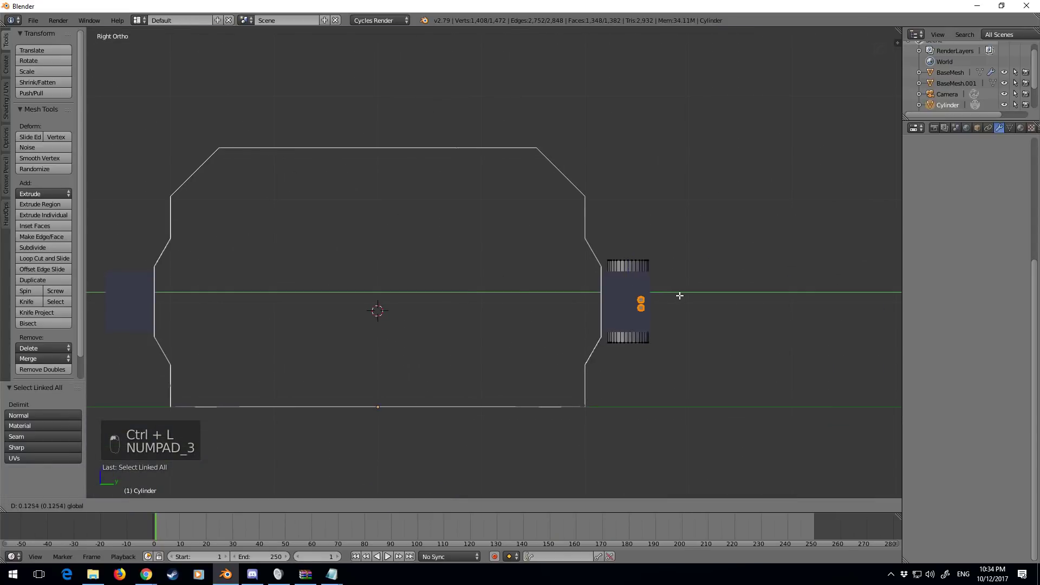
left_click(680, 298)
Duplicate the lower pipe's end cap about 0.107 down along Z and extrude it about 0.988 along negative X as a straight third pipe
middle_click_drag(681, 297, 543, 274)
scroll(542, 274, "up", 4)
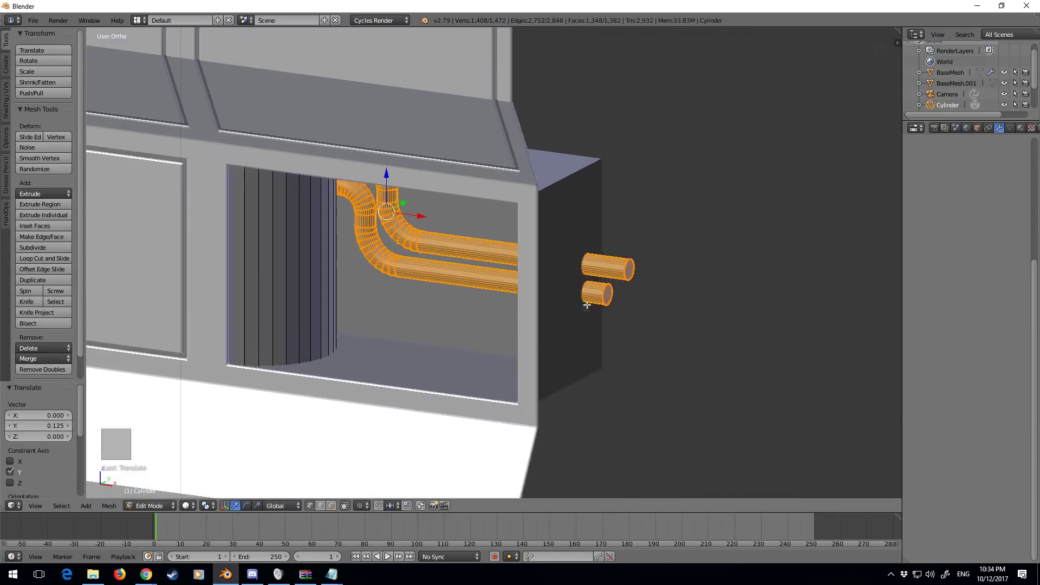
right_click(611, 297, "alt")
key("shift+d")
key("z")
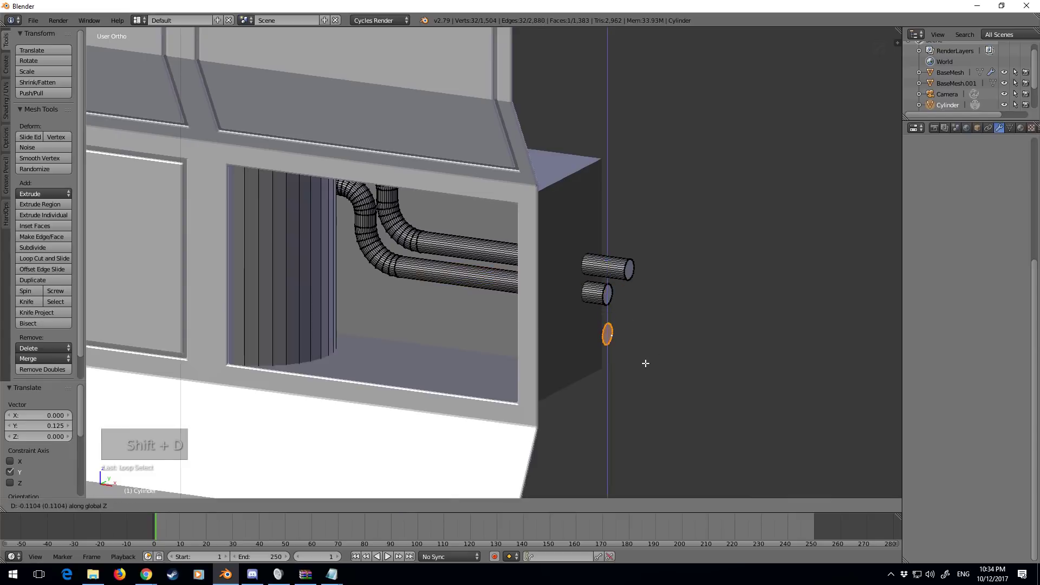
left_click(693, 364)
key("e")
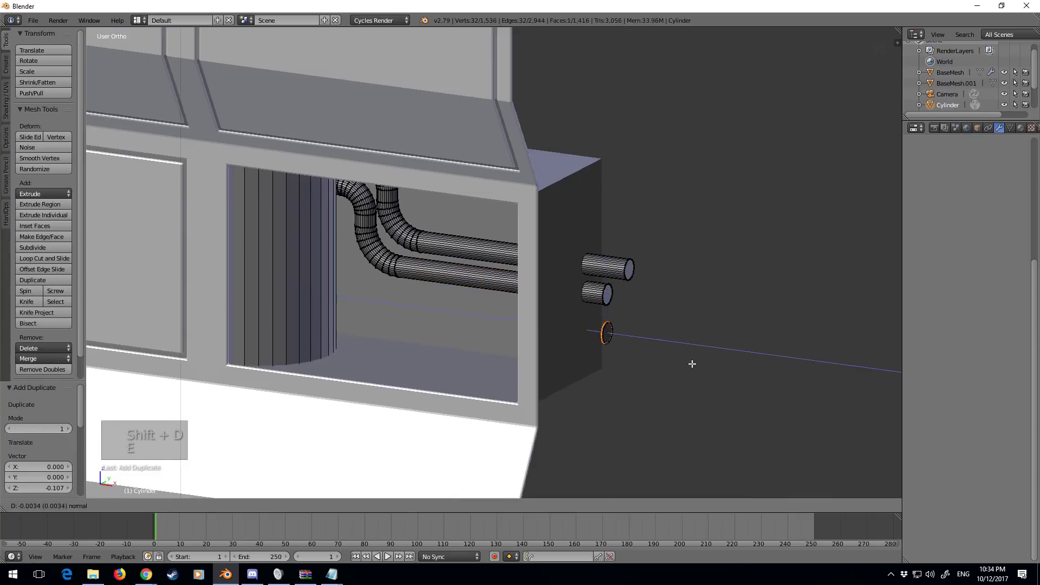
key("x")
left_click(368, 311)
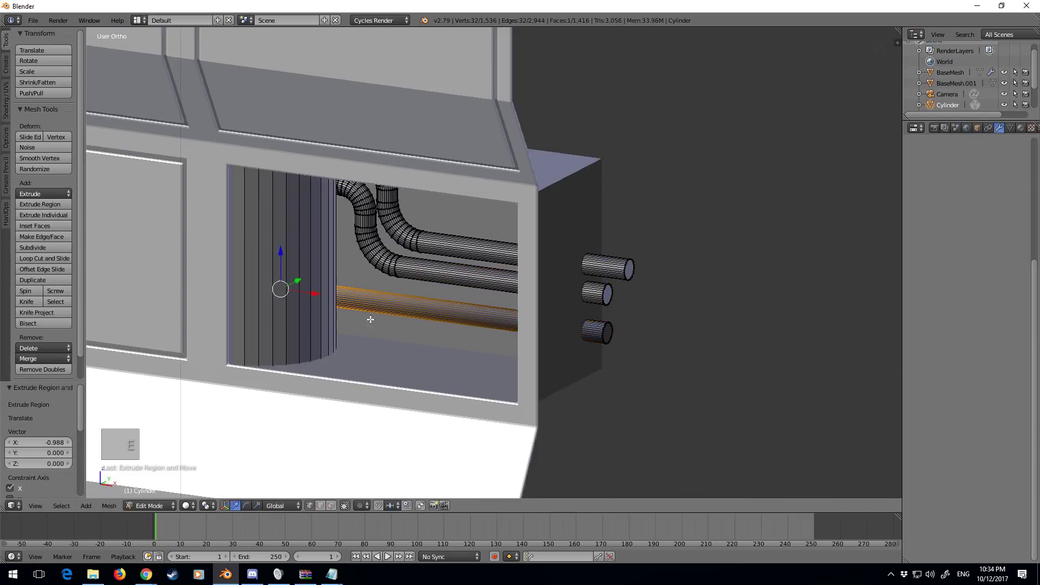
scroll(434, 304, "up", 3)
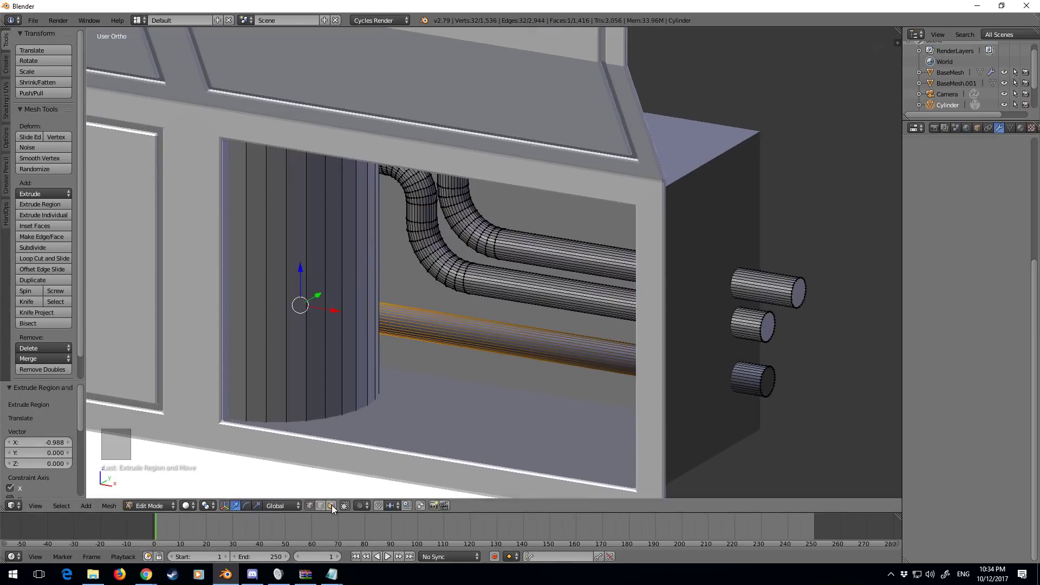
key("a")
key("ctrl+r")
scroll(303, 293, "up", 2)
left_click(305, 297)
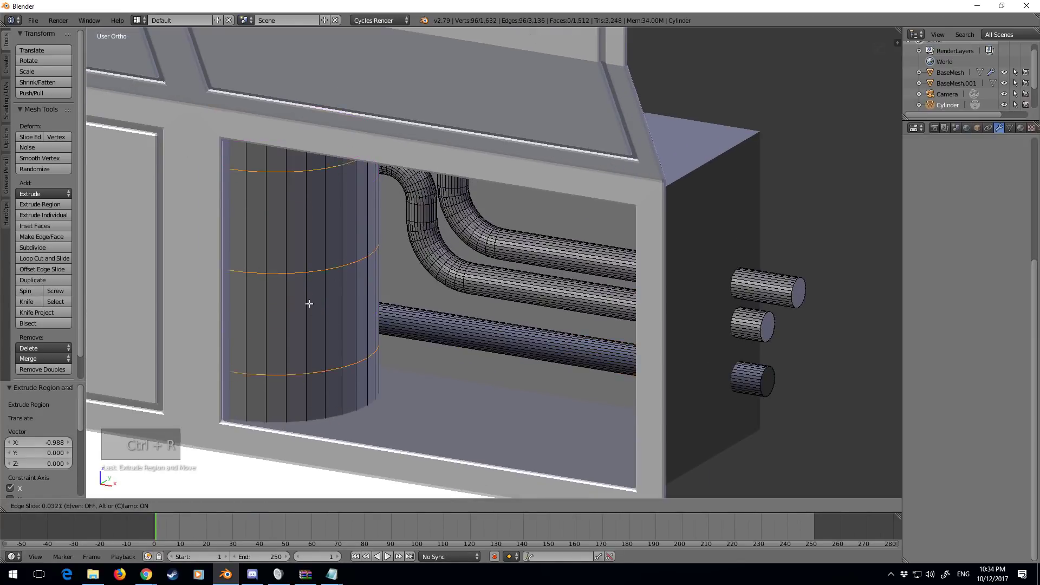
left_click(330, 306)
key("ctrl+z")
Add a single loop cut around the cylinder's lower half and bevel it by about 0.116 into a wide band
key("ctrl+r")
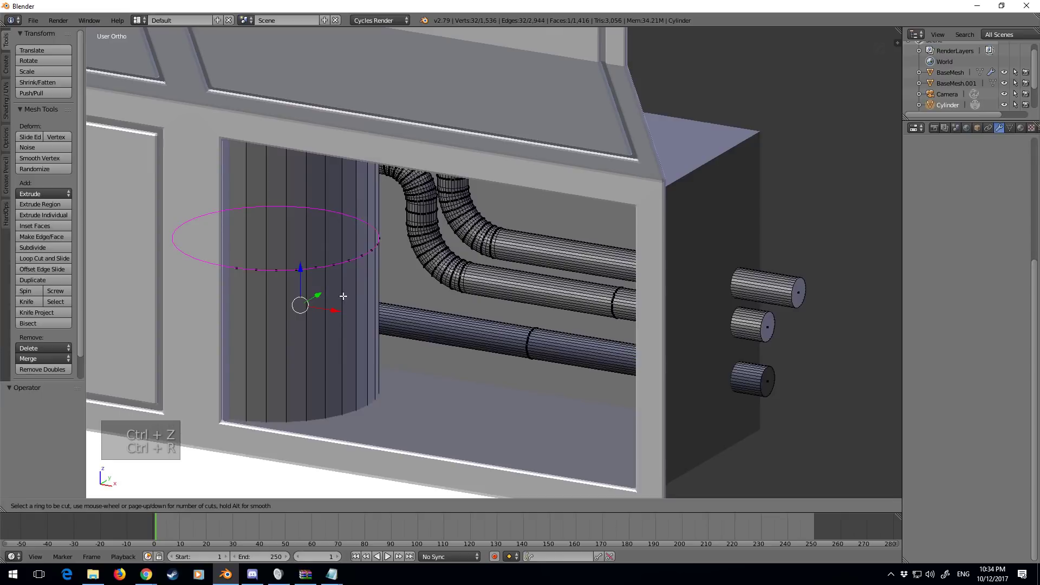
left_click(325, 382)
left_click(347, 401)
key("ctrl+b")
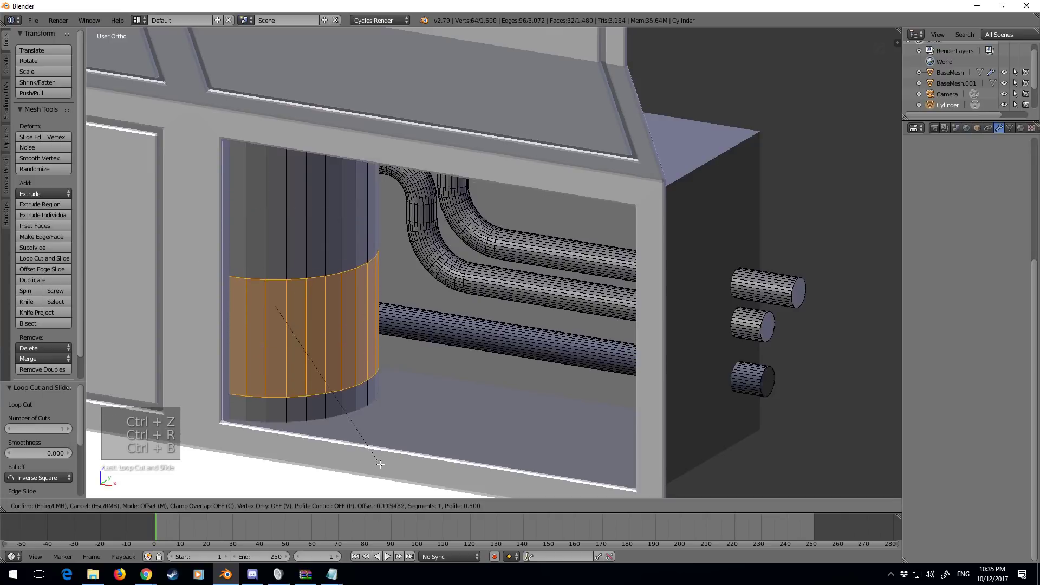
left_click(305, 417)
Inset four adjacent front faces of the cylinder's band and extrude them about 0.081 inward to form a recessed window
right_click(275, 332)
right_click(296, 339, "shift")
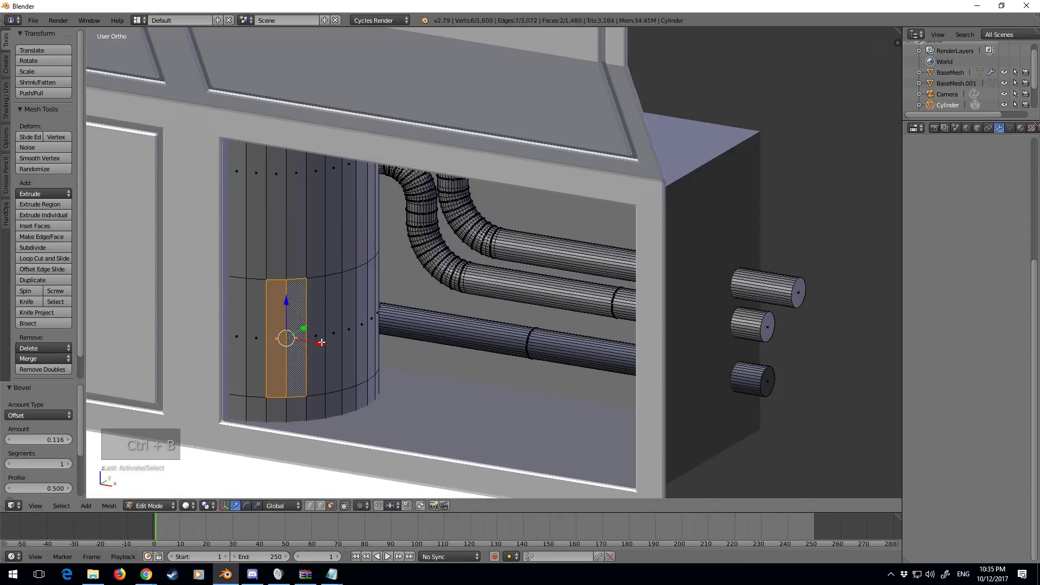
right_click(334, 341, "shift")
right_click(319, 341, "shift")
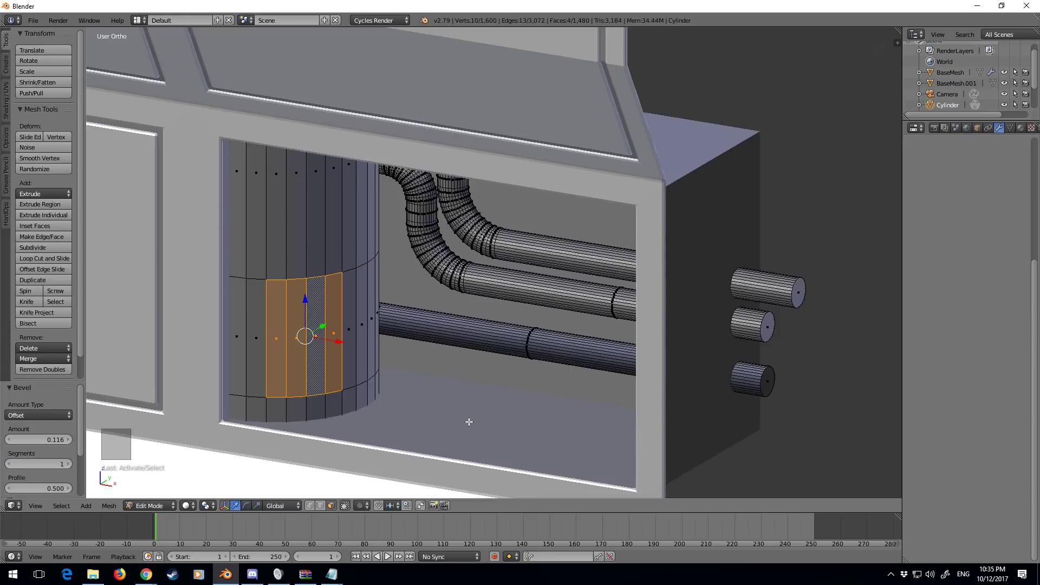
key("i")
left_click(469, 421)
key("e")
left_click(455, 409)
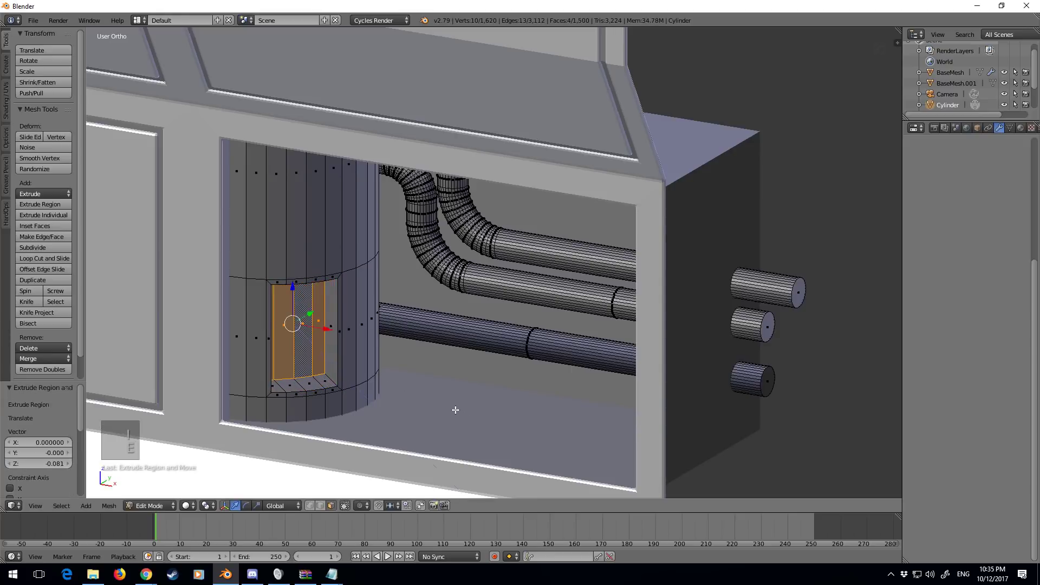
Recalculate the normals of the whole cylinder and pipe mesh and return to Object Mode
middle_click_drag(400, 369, 558, 369, "shift")
scroll(444, 346, "up", 2)
scroll(461, 348, "down", 6)
key("z")
key("z")
key("a")
key("a")
key("ctrl+n")
key("Tab")
scroll(551, 348, "down", 2)
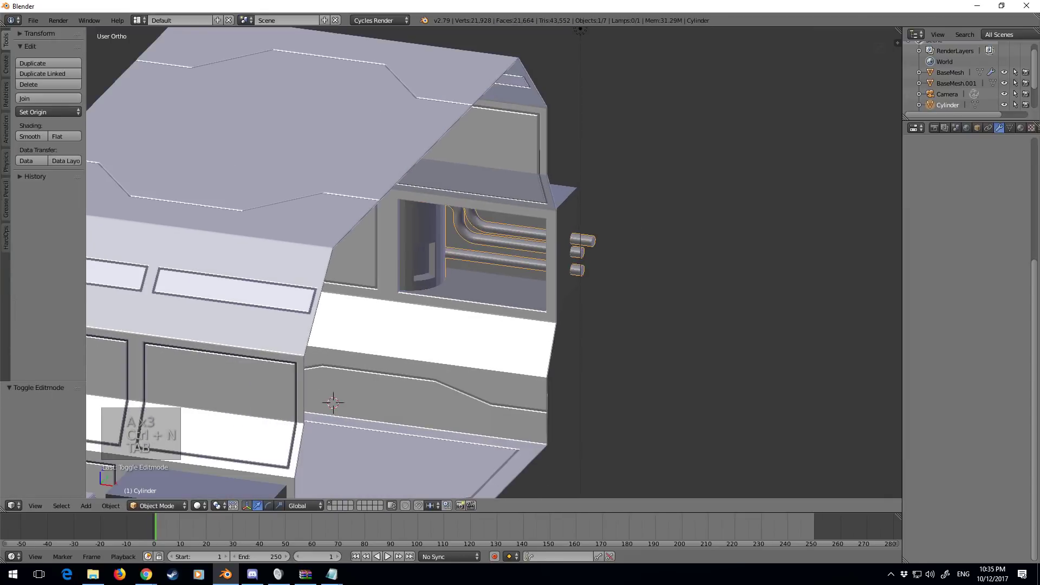
Apply smooth shading to the cylinder and pipes object
left_click(6, 64)
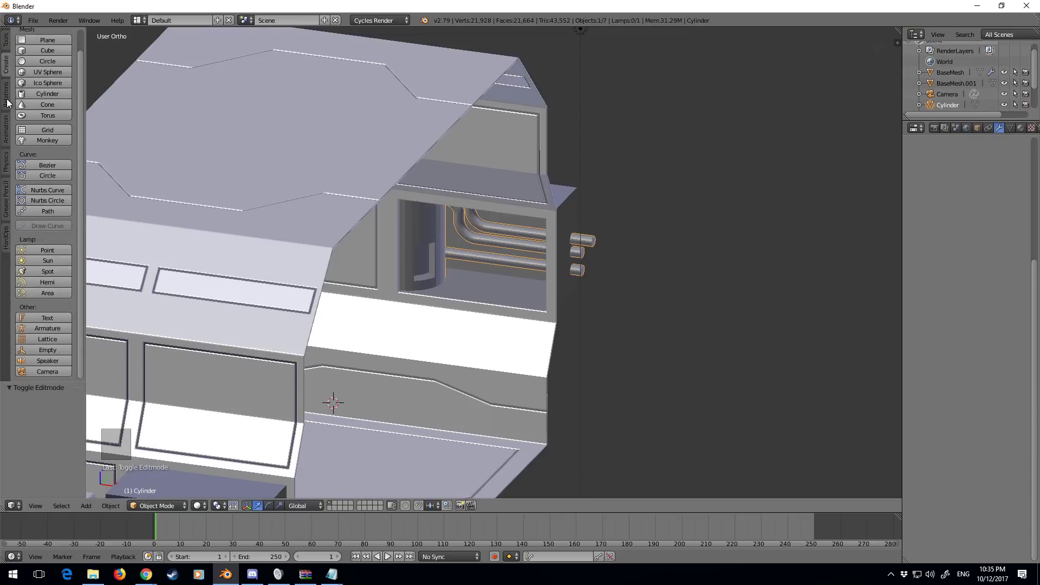
left_click(7, 99)
left_click(8, 126)
left_click(9, 46)
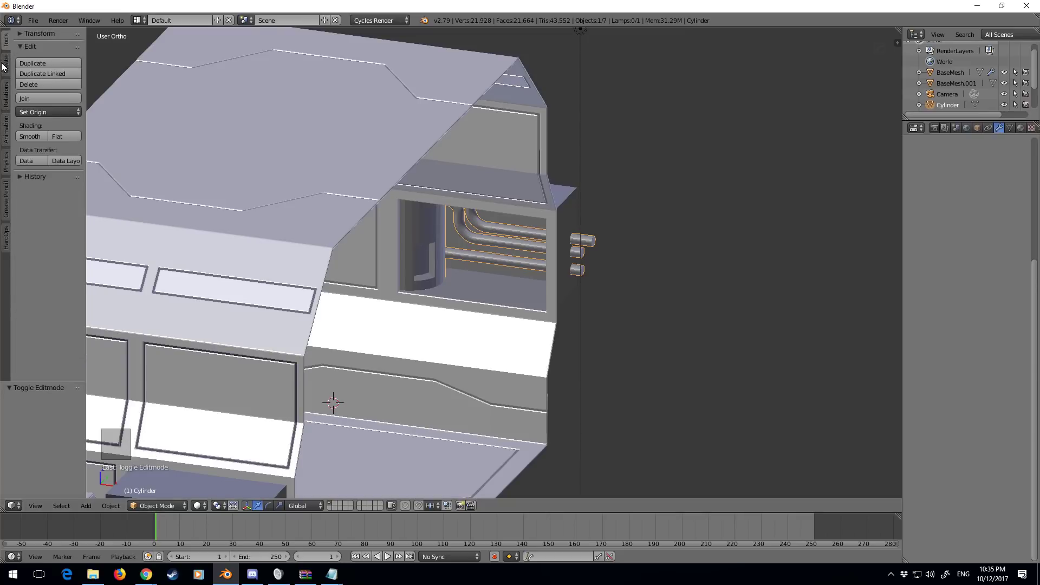
left_click(7, 61)
left_click(6, 46)
left_click(30, 136)
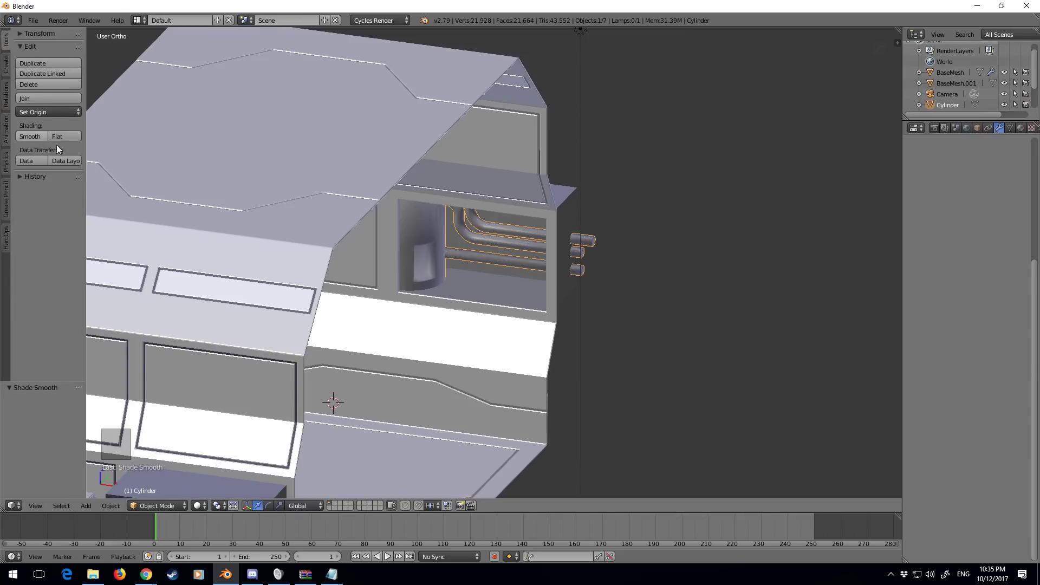
scroll(476, 265, "up", 5)
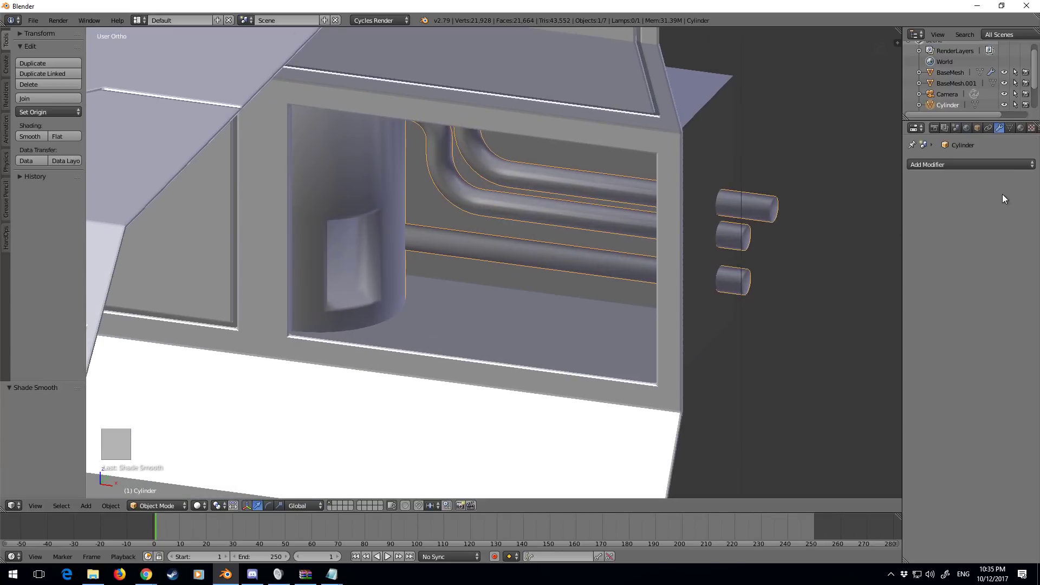
Add a Bevel modifier to the cylinder and pipes object, limited by Angle at 30° with 2 segments
left_click(1000, 165)
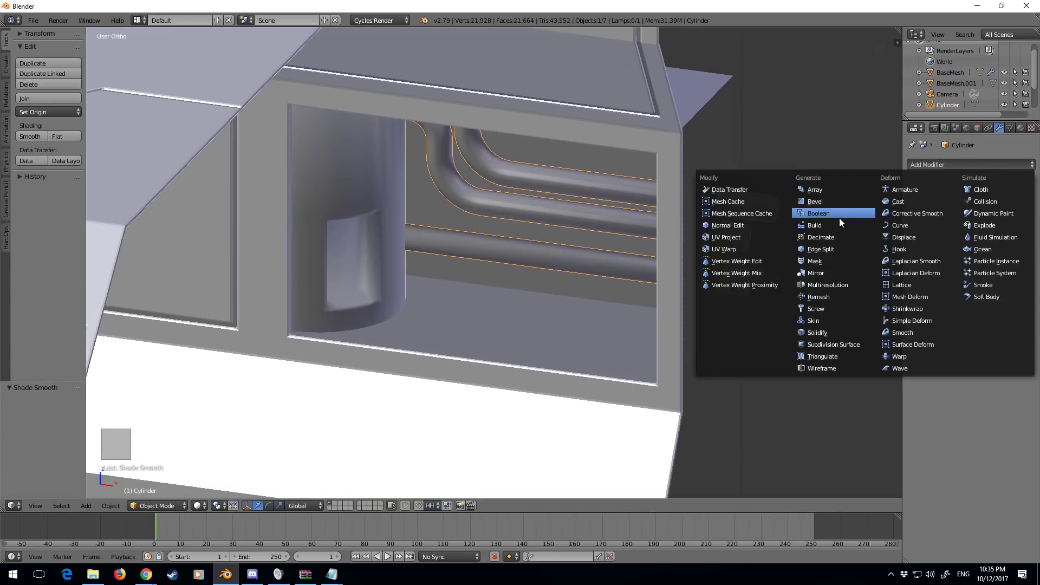
left_click(846, 201)
scroll(561, 331, "down", 2, "ctrl")
scroll(557, 231, "up", 3)
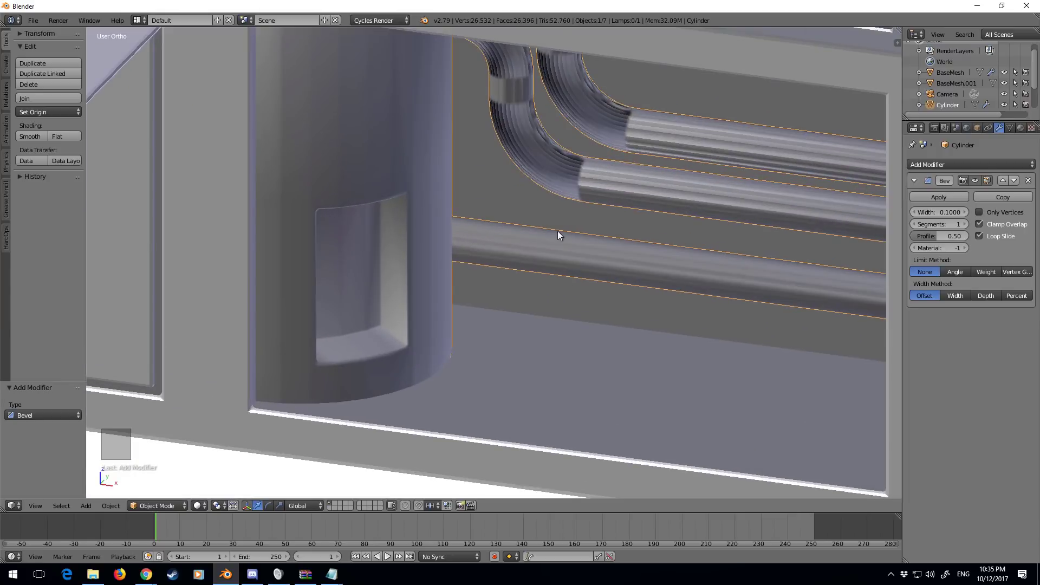
left_click(963, 272)
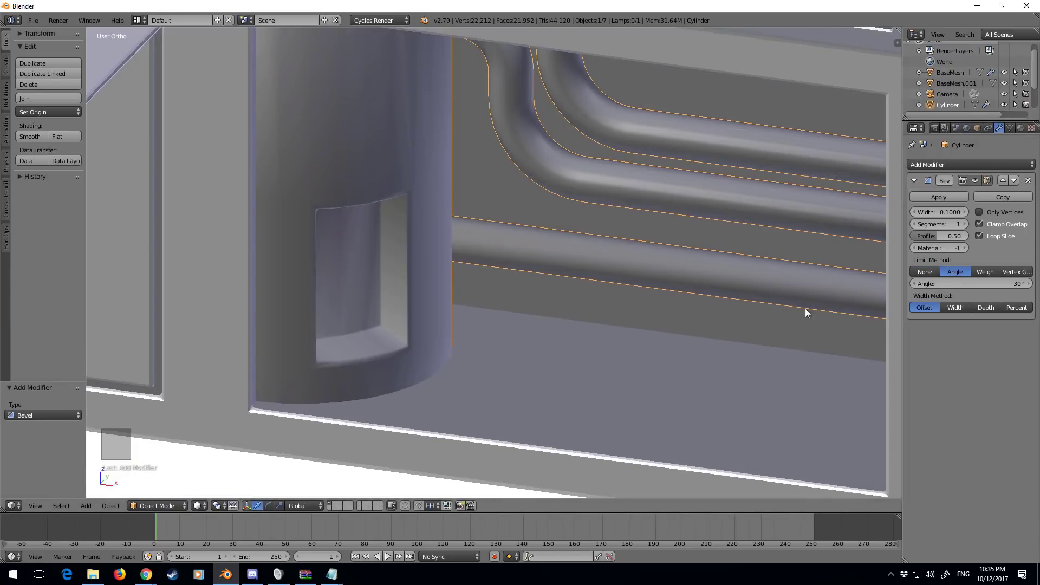
scroll(429, 324, "up", 3)
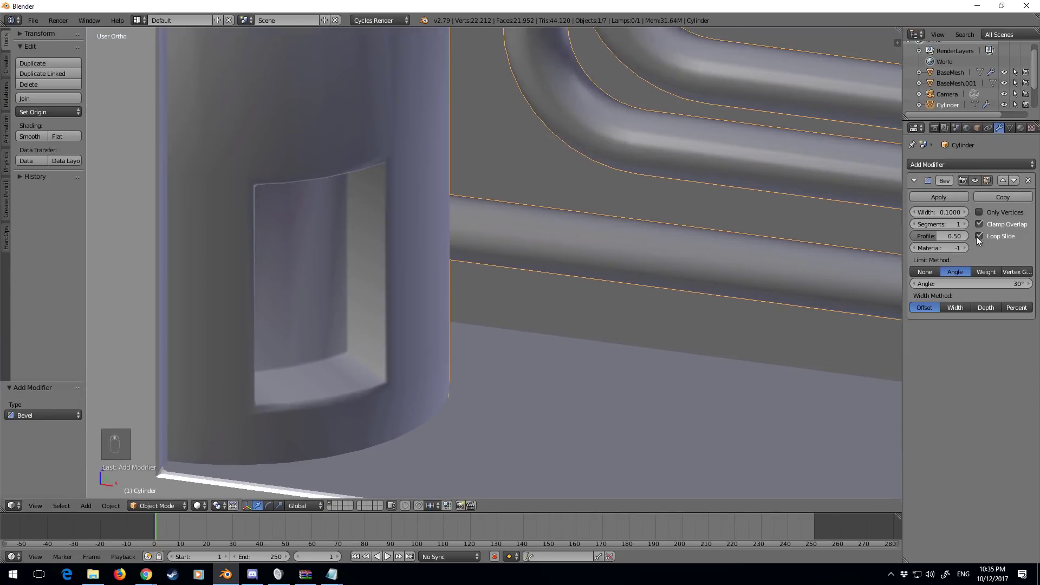
left_click(965, 224)
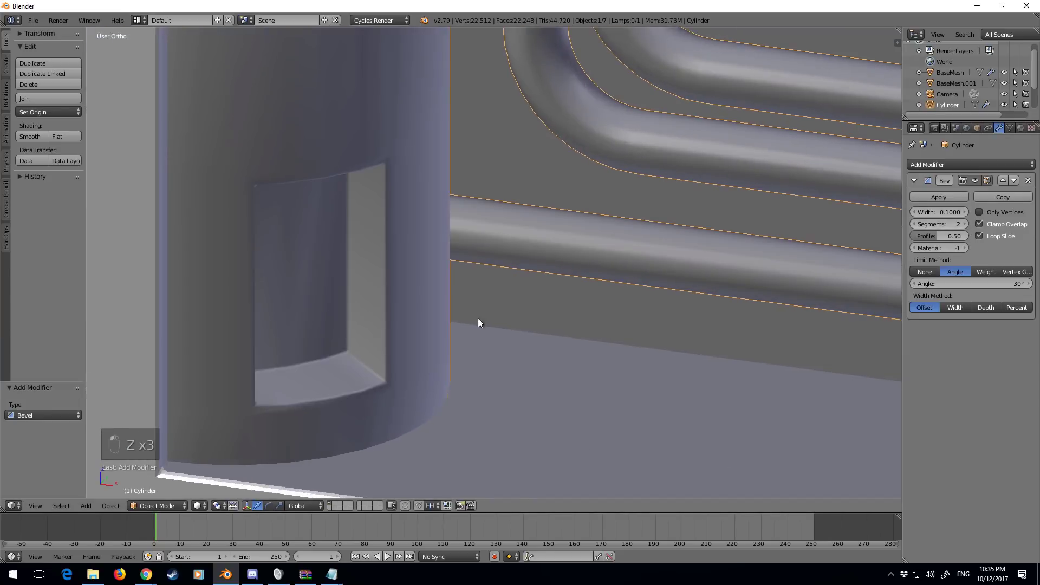
Set the Array modifier count of the long corridor's HighMesh to 2
scroll(484, 330, "down", 6)
key("KP_0")
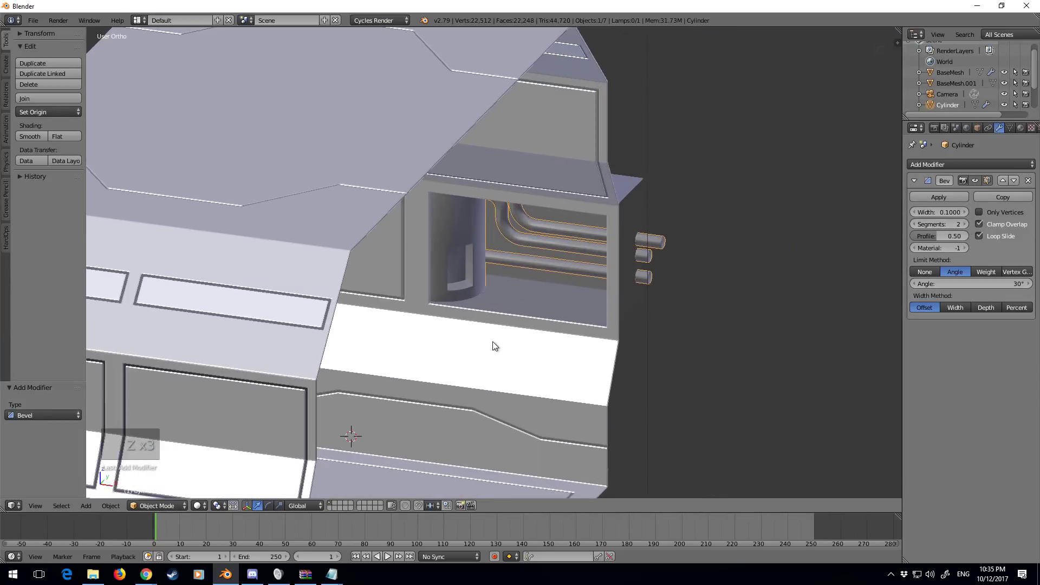
key("KP_0")
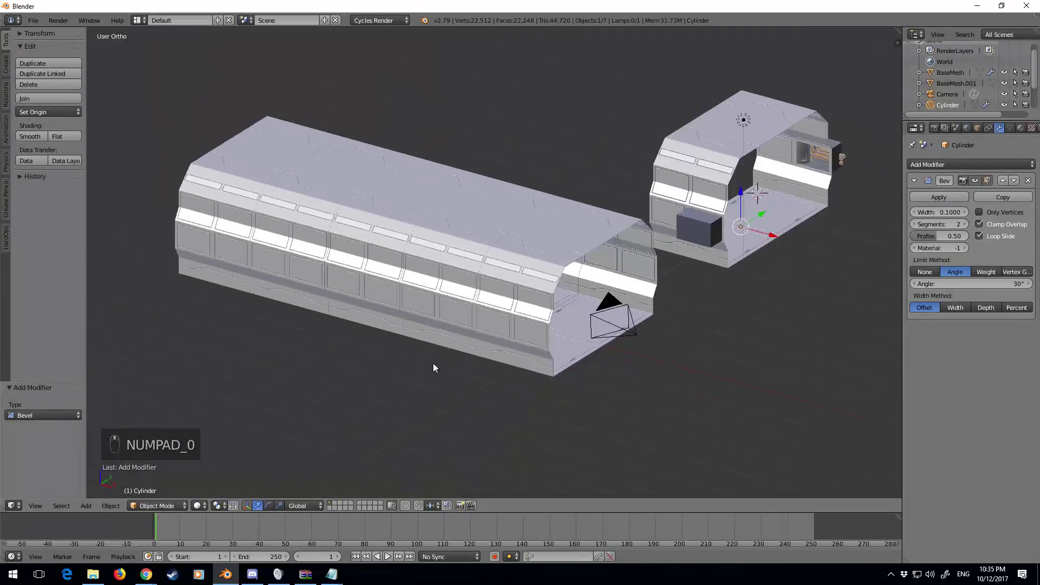
right_click(527, 365)
scroll(999, 540, "down", 8)
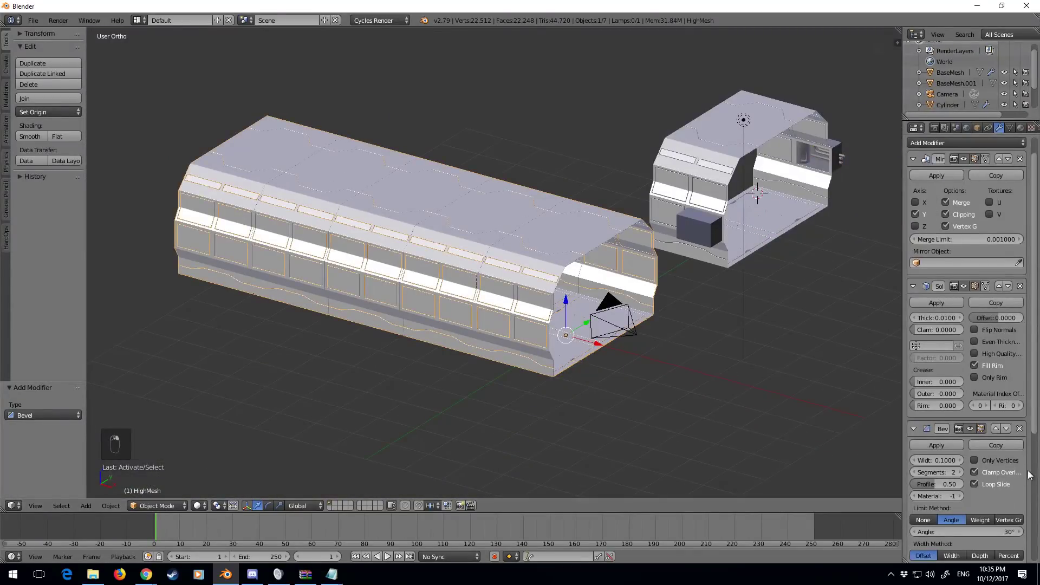
left_click(1003, 471)
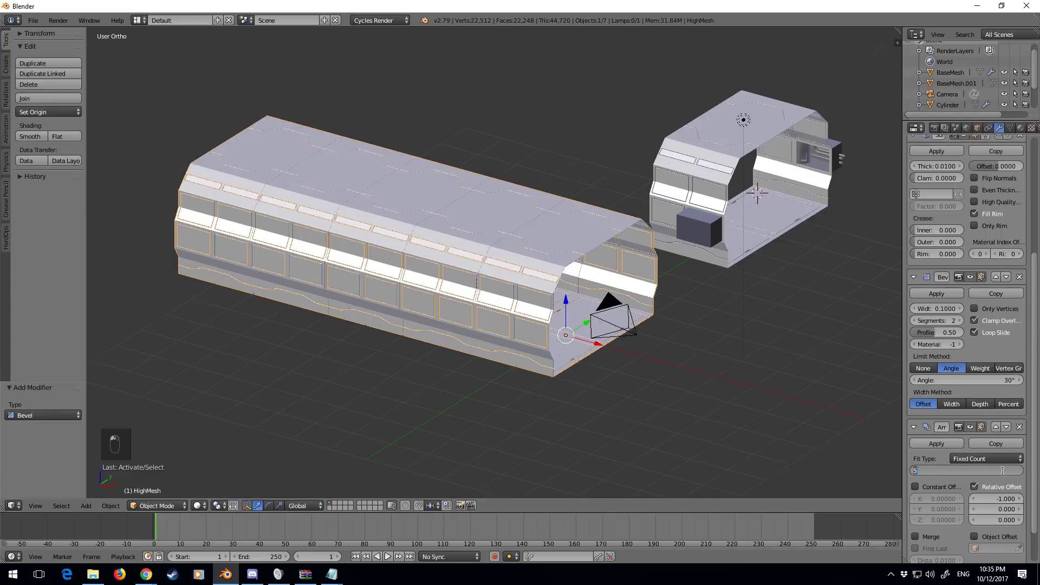
type("2")
key("Return")
Set the Array modifier count of the long corridor's BaseMesh to 2
right_click(436, 296)
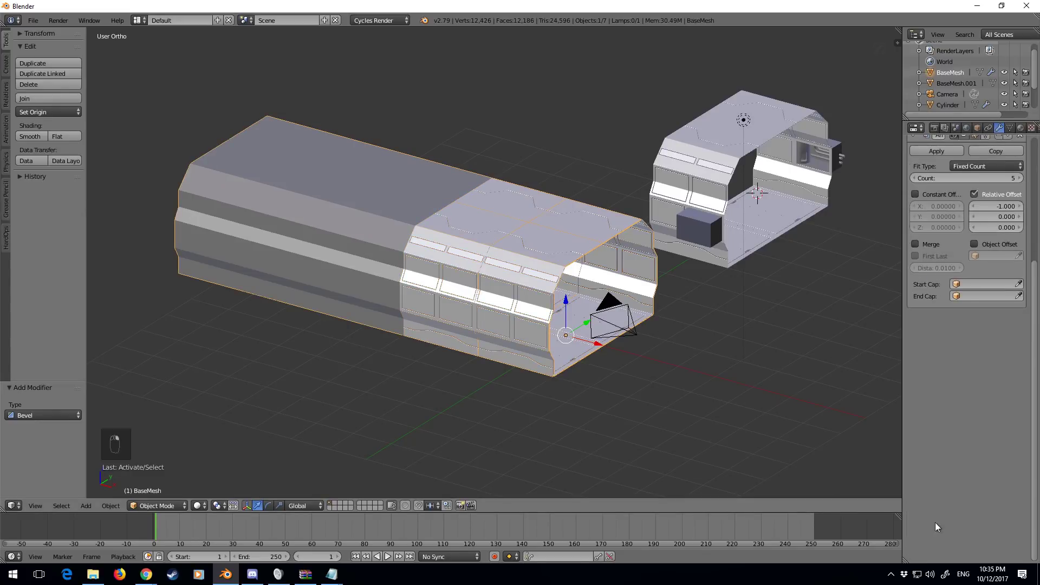
scroll(996, 219, "up", 3)
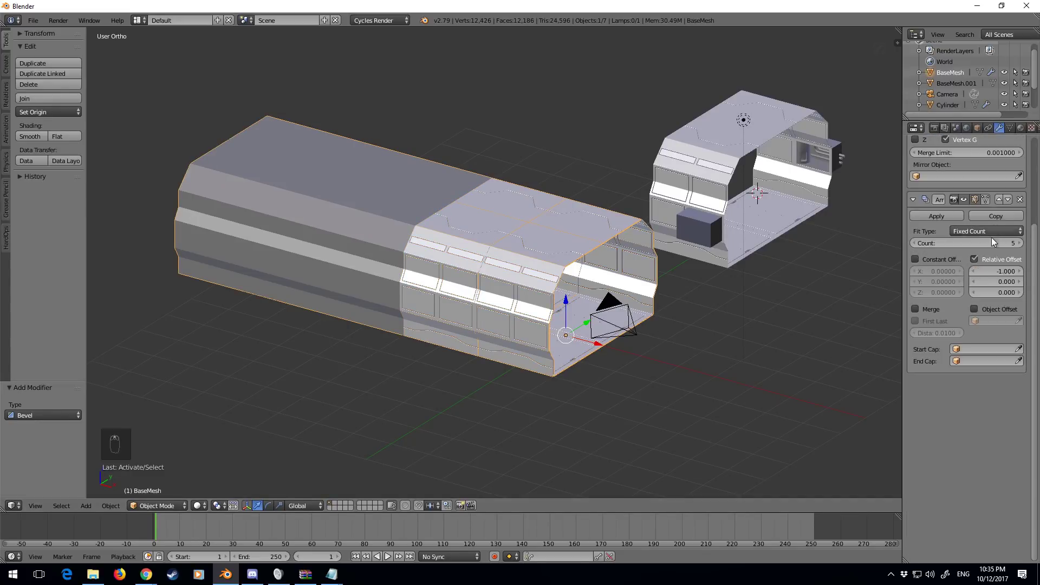
left_click(992, 243)
type("2")
key("Return")
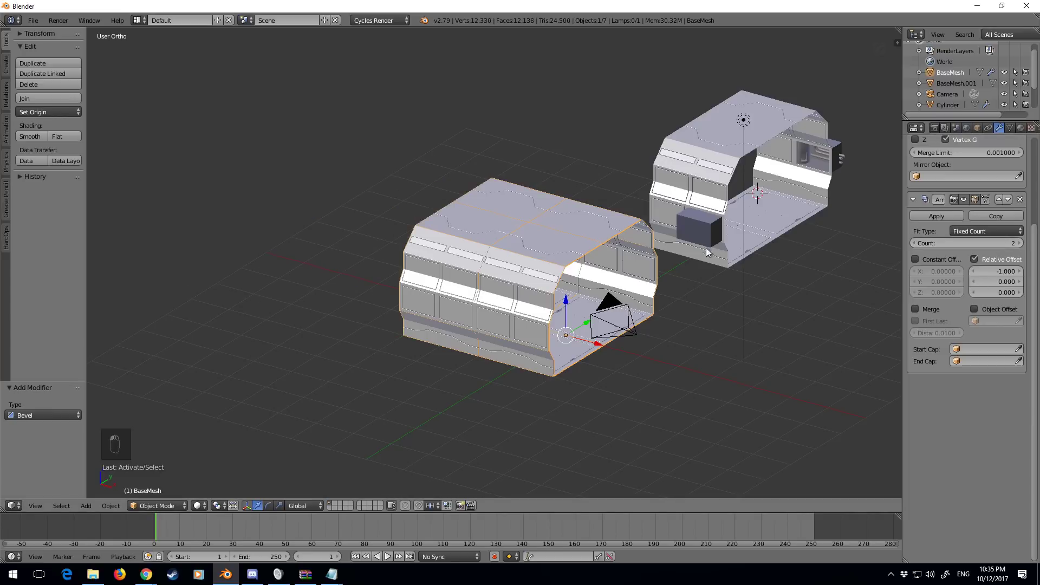
Select the variant segment's two meshes with the cylinder and pipes object and move them -4 along X, adjoining the corridor
right_click(746, 248)
right_click(813, 191, "shift")
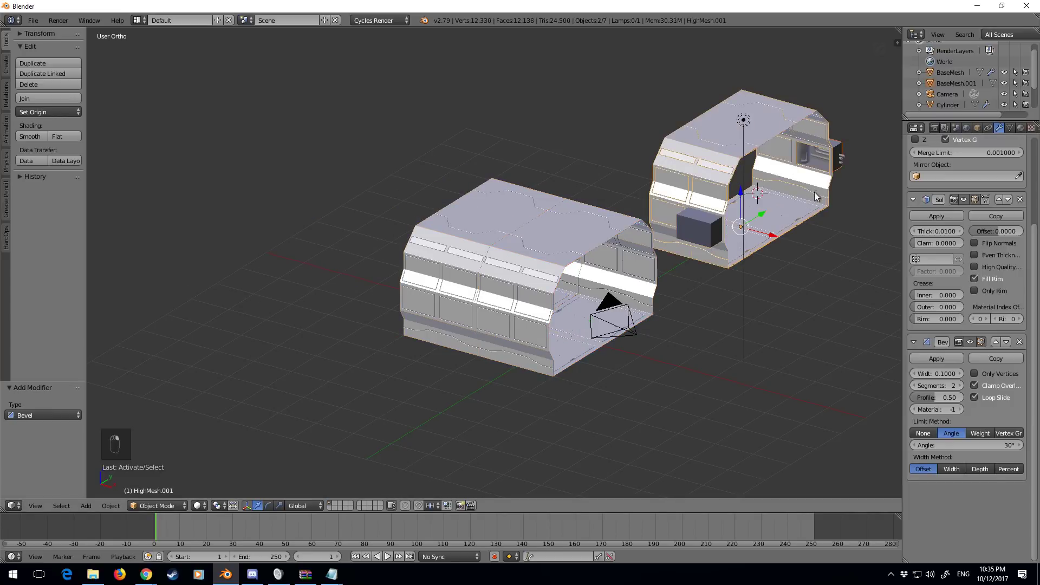
right_click(842, 158, "shift")
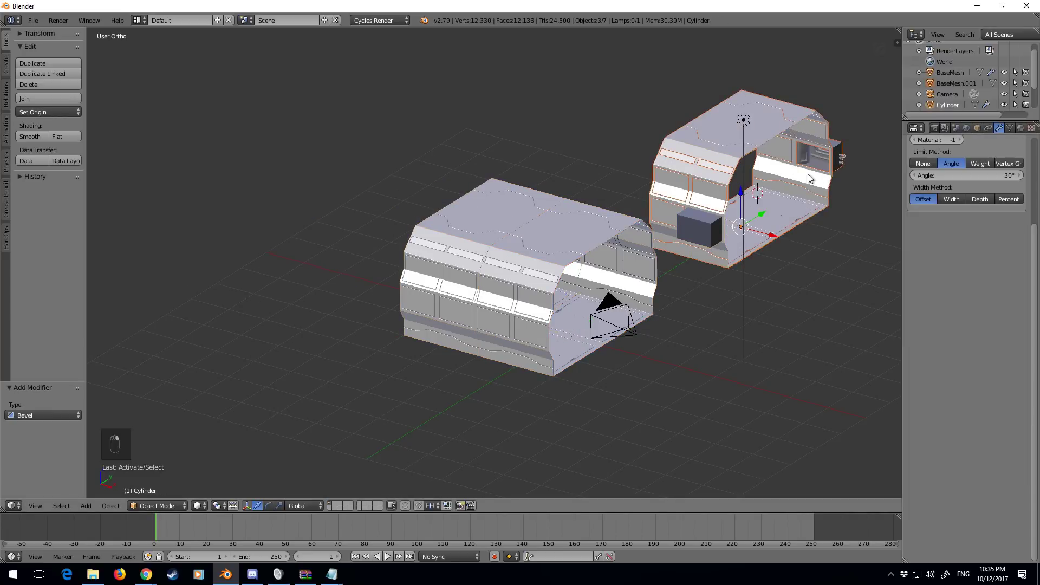
left_click_drag(757, 210, 438, 302)
Duplicate the front corridor's HighMesh and BaseMesh together and place the copies -6 along X, behind the variant segment
middle_click_drag(438, 302, 484, 335, "shift")
right_click(489, 350)
right_click(541, 372, "shift")
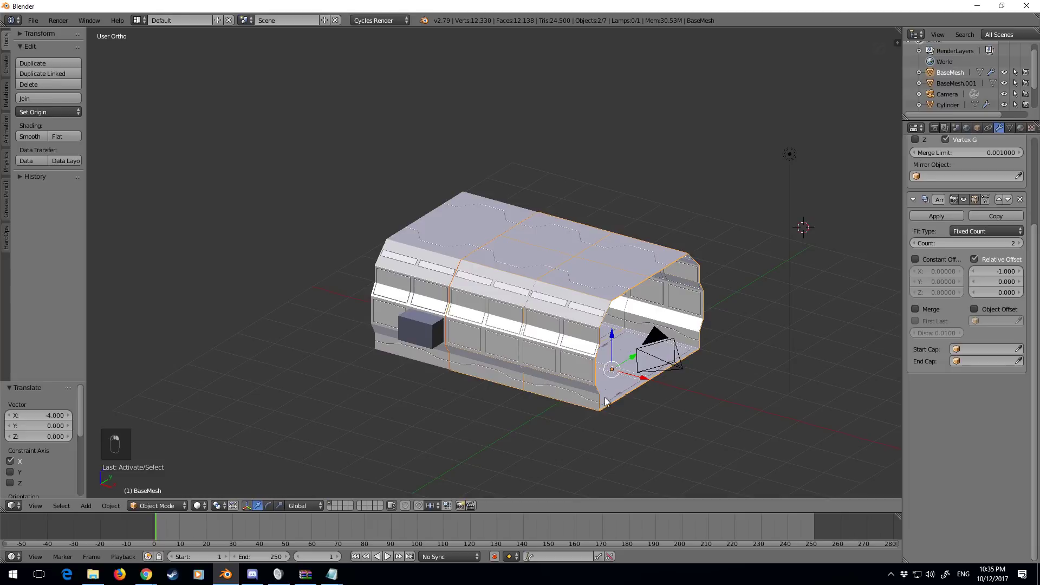
key("shift+d")
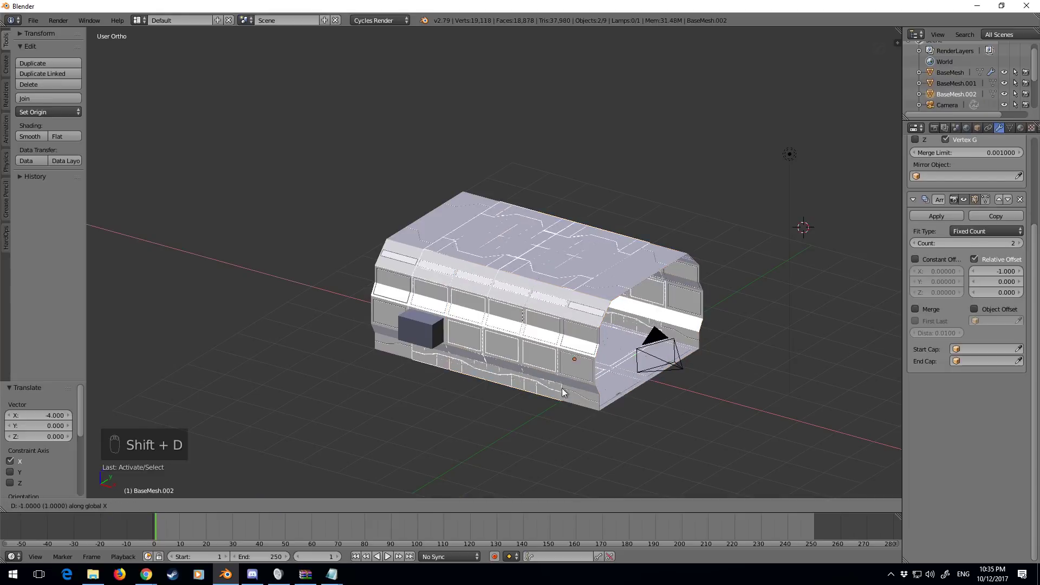
left_click(375, 319)
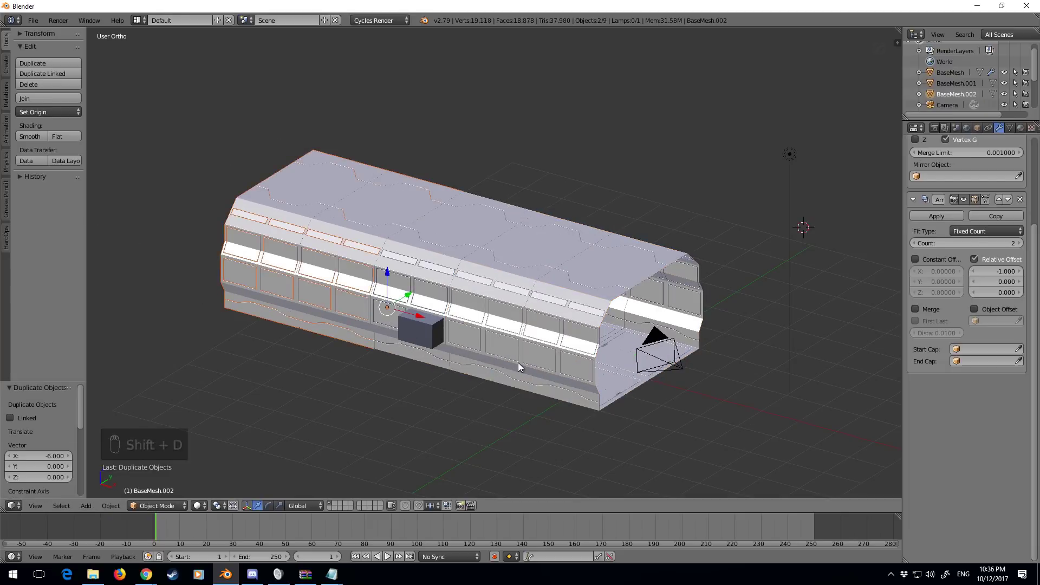
Render the assembled corridor from the camera view
key("KP_0")
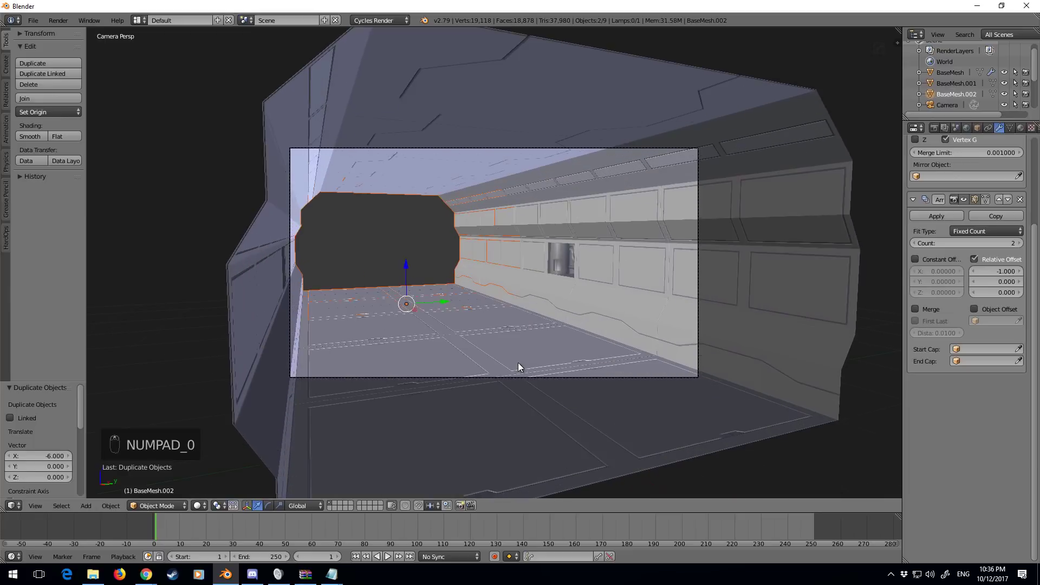
scroll(518, 362, "up", 3)
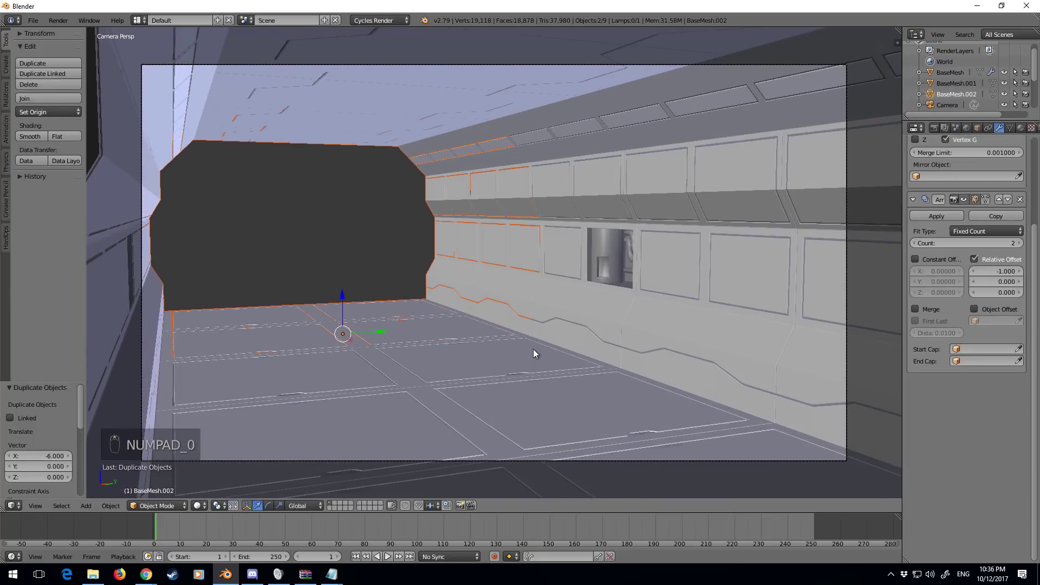
key("F12")
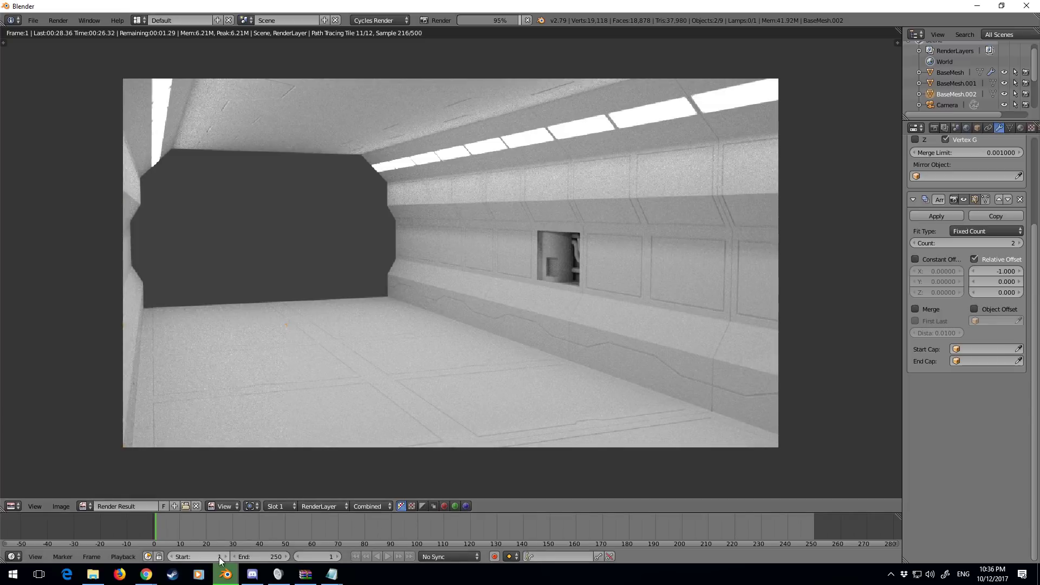
Switch to Chrome and bring up the Markom3D Support Me page
mouse_move(144, 579)
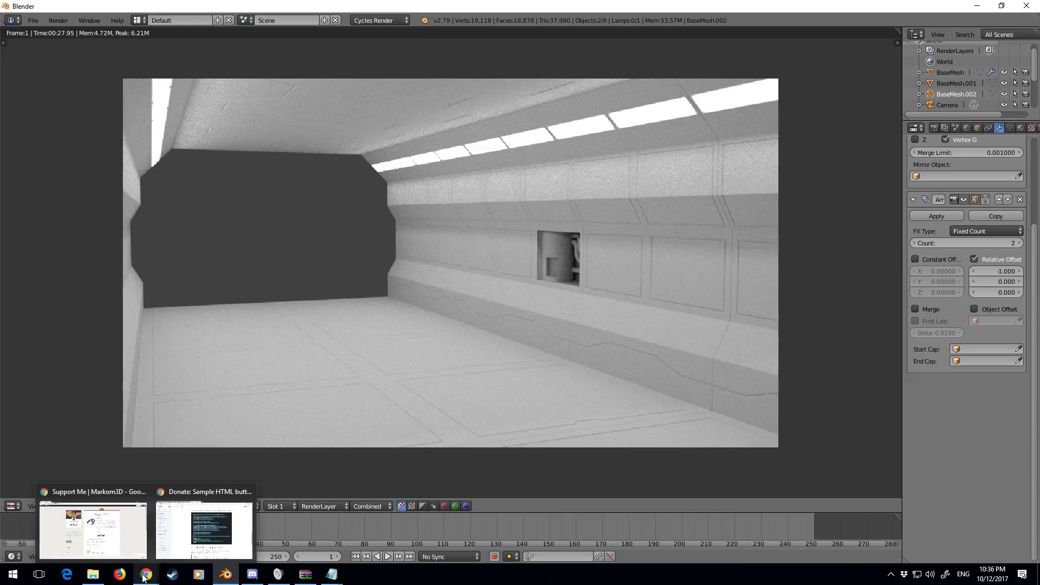
left_click(124, 531)
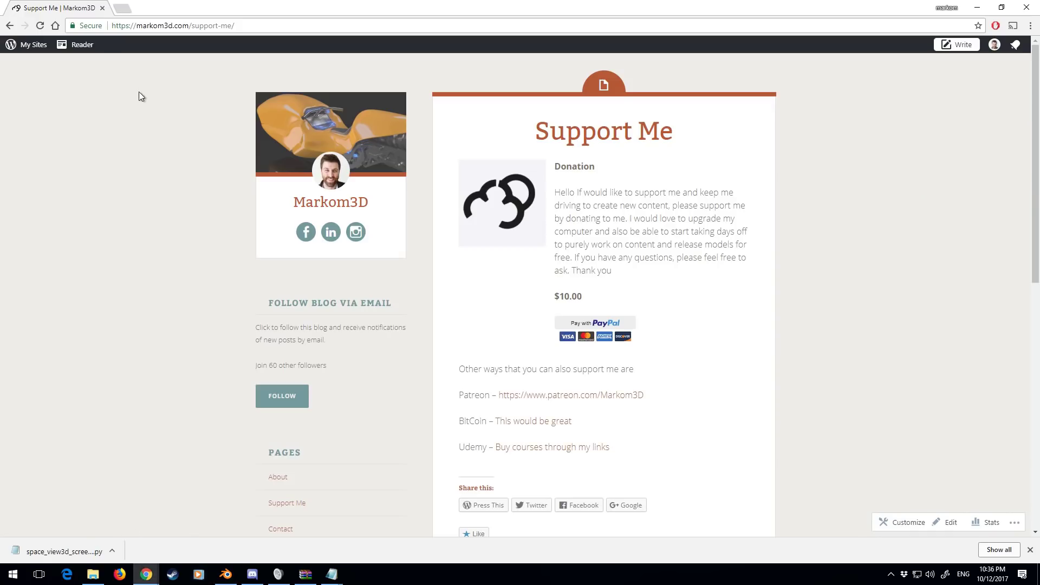